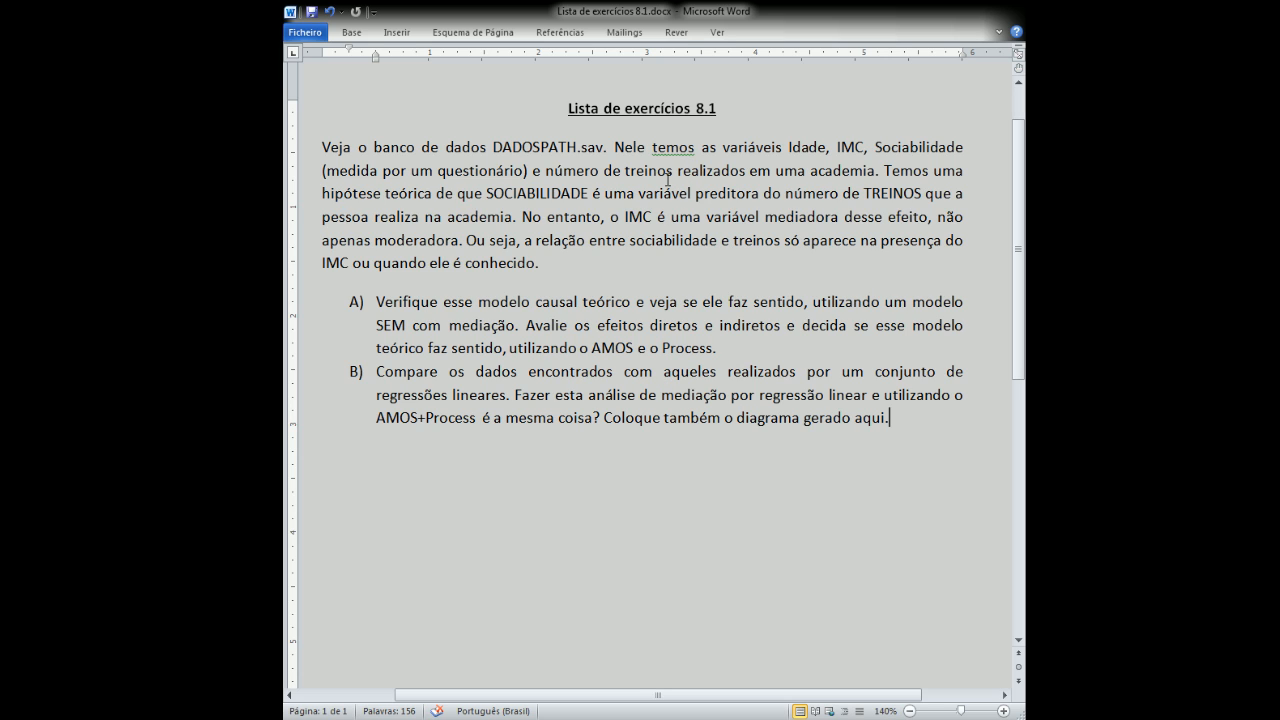
Insert "(X)" after "variável preditora" in the theoretical hypothesis sentence of the exercise text.
drag(884, 170, 514, 218)
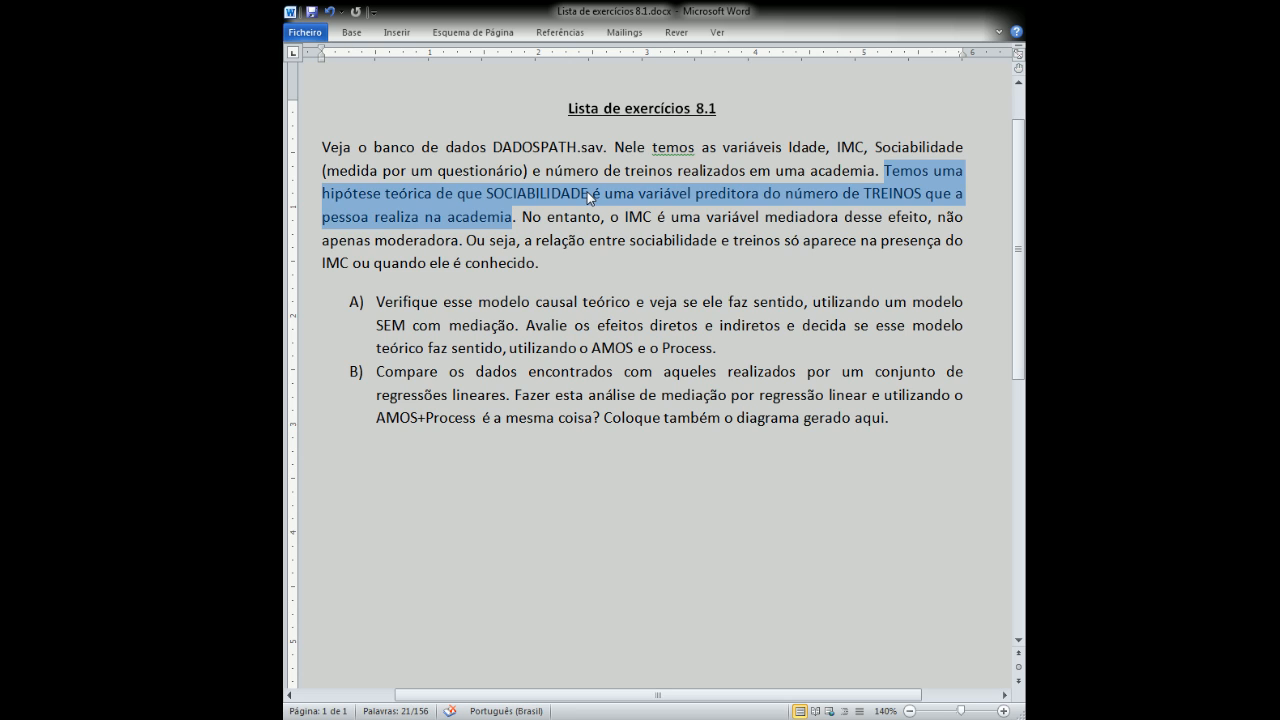
click(759, 193)
text((X )
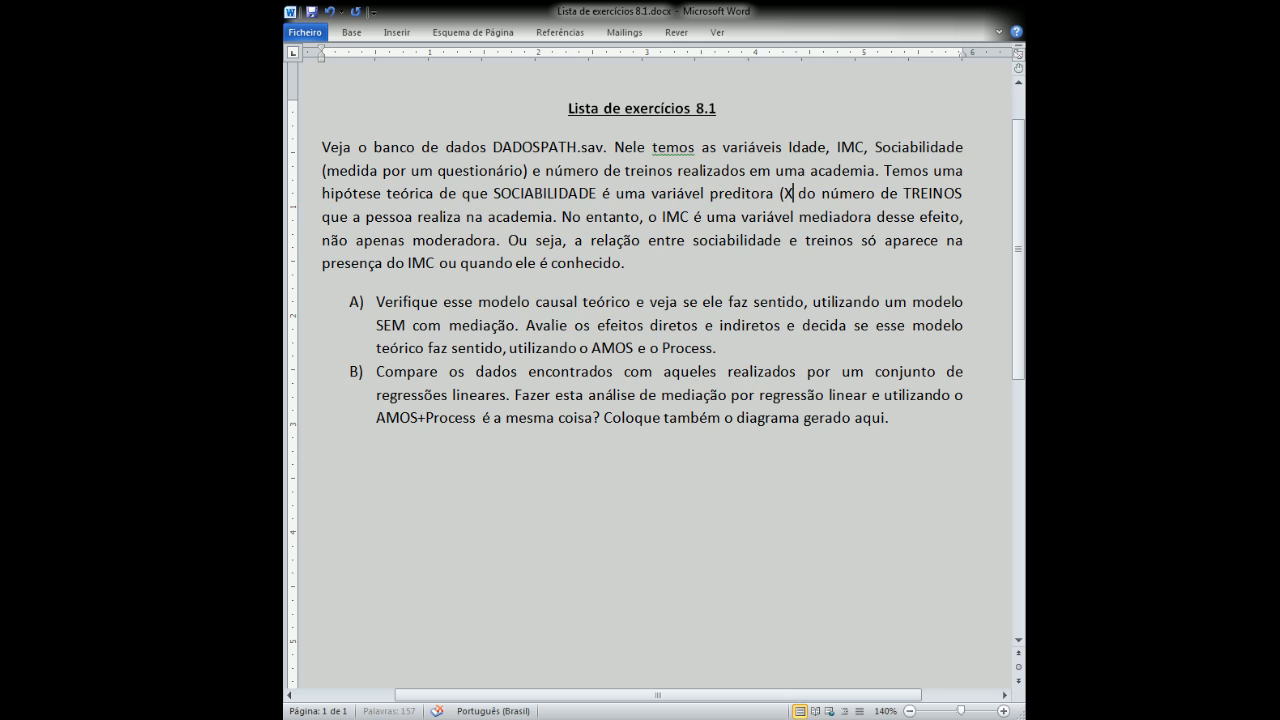
text(0)
key(BackSpace)
text())
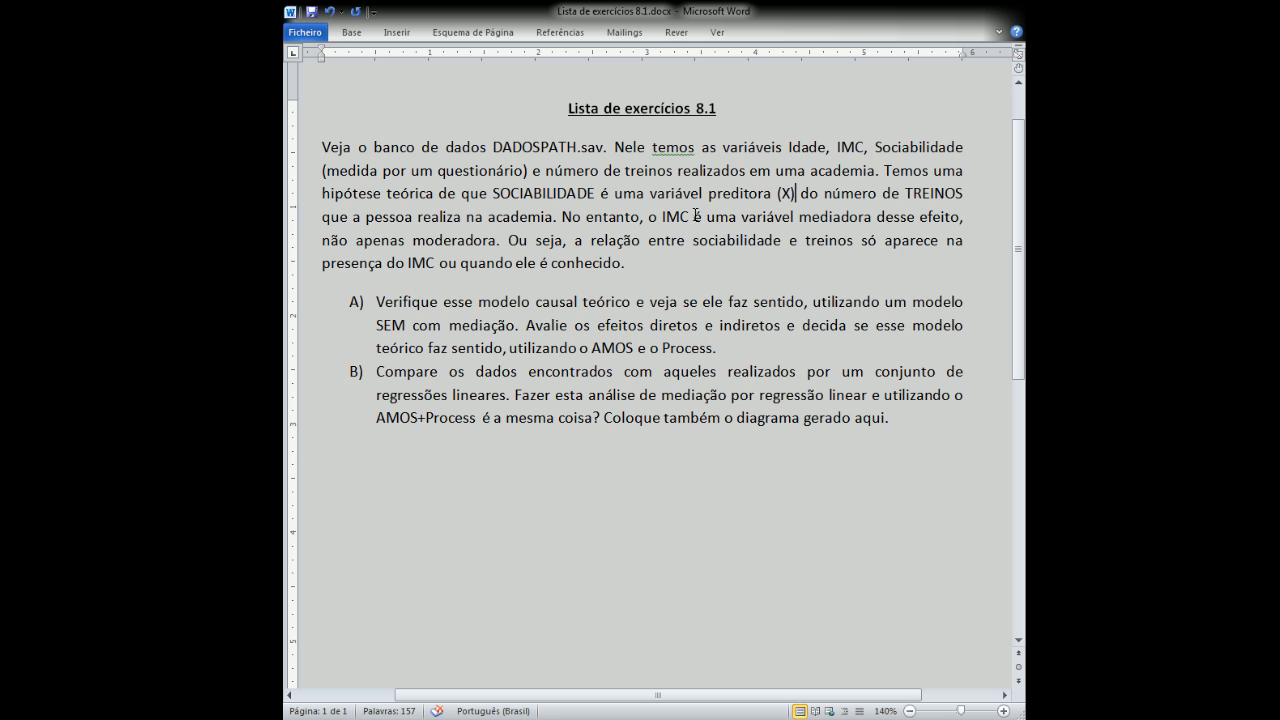
Insert "(Y)" after "TREINOS" and "(M)" after "IMC" in the introductory paragraph's hypothesis and mediation sentences.
click(967, 192)
text((Y))
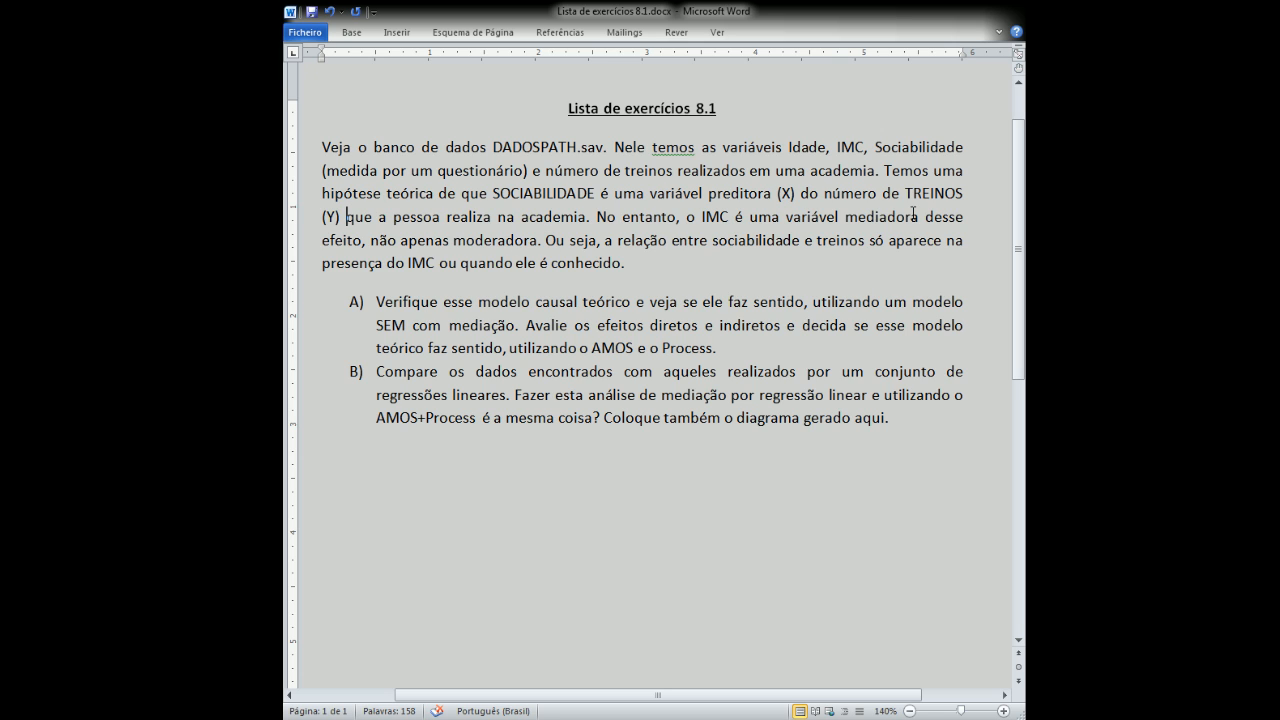
click(729, 216)
text((M))
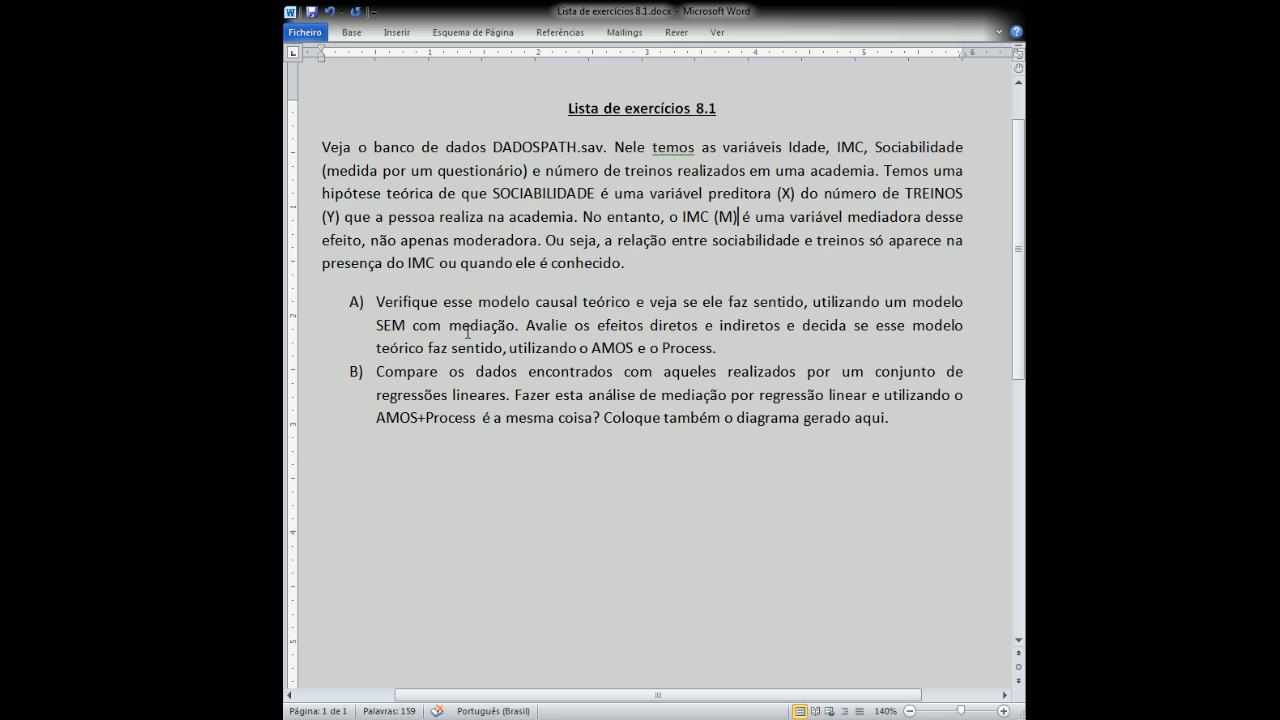
Insert "(OLS)" after "regressões lineares" in item B of the exercise list.
drag(376, 326, 496, 330)
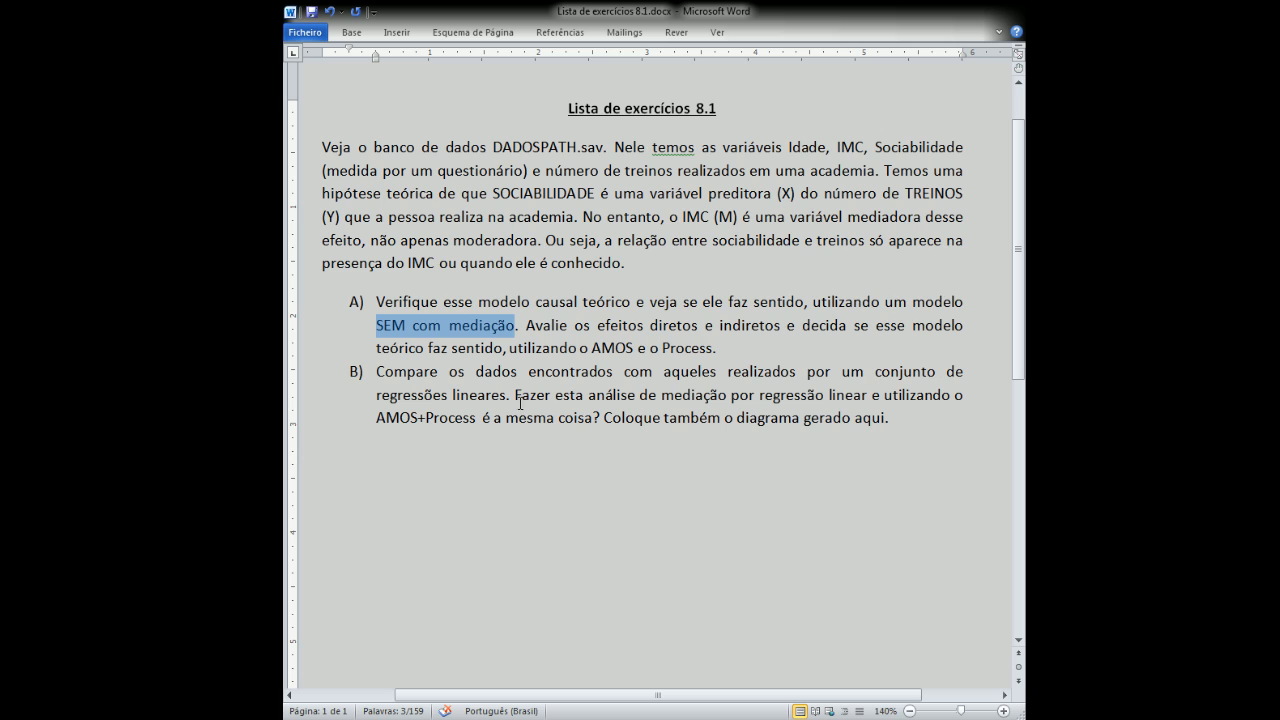
click(508, 394)
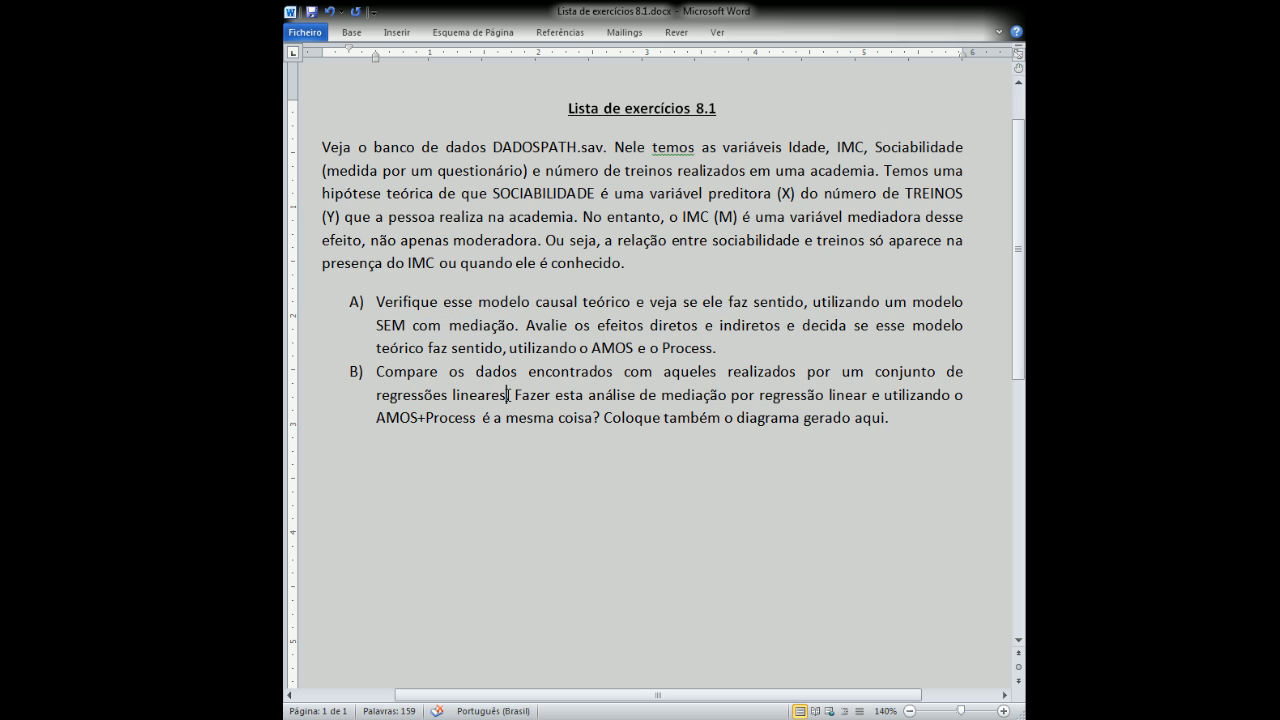
text((OL)
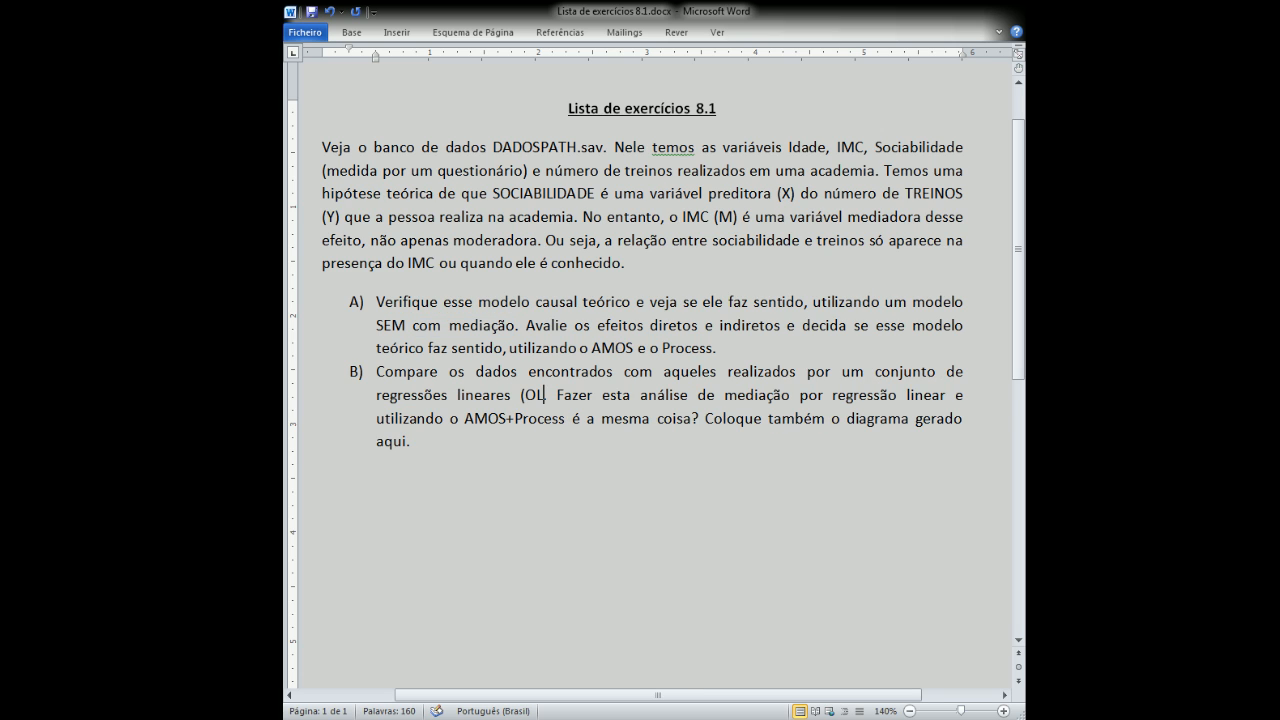
text(S))
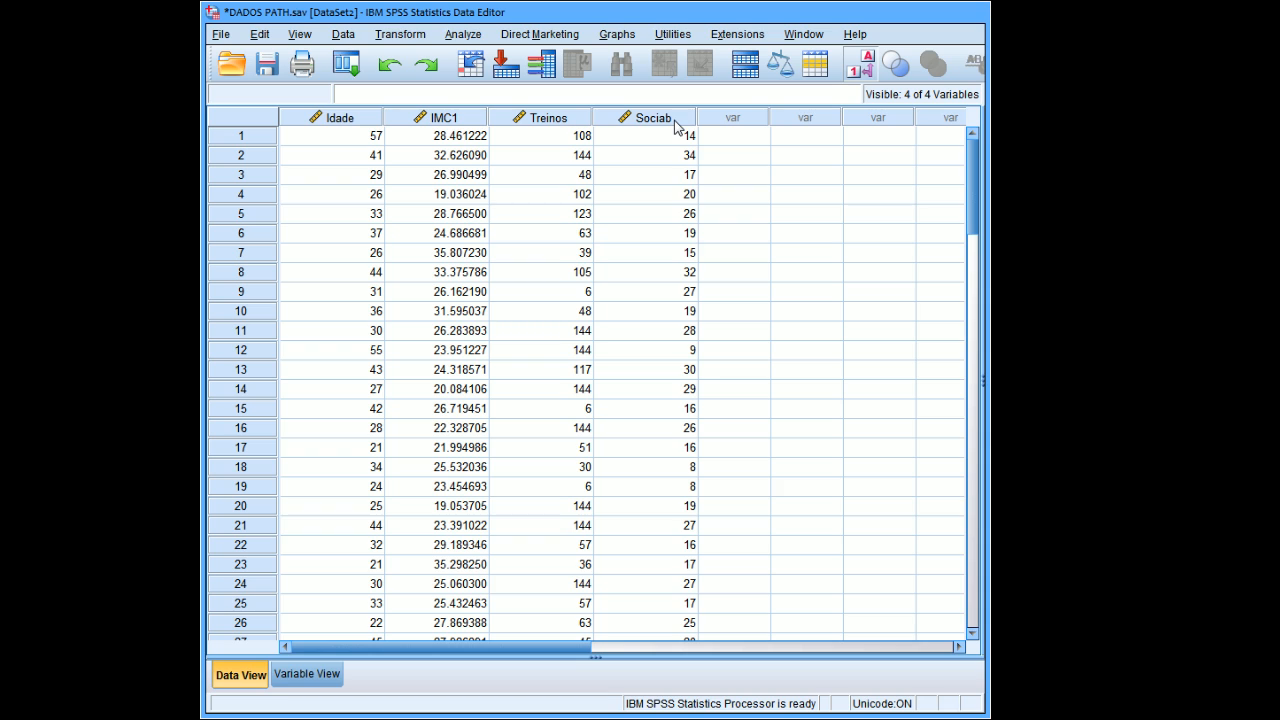
mouse_move(675, 126)
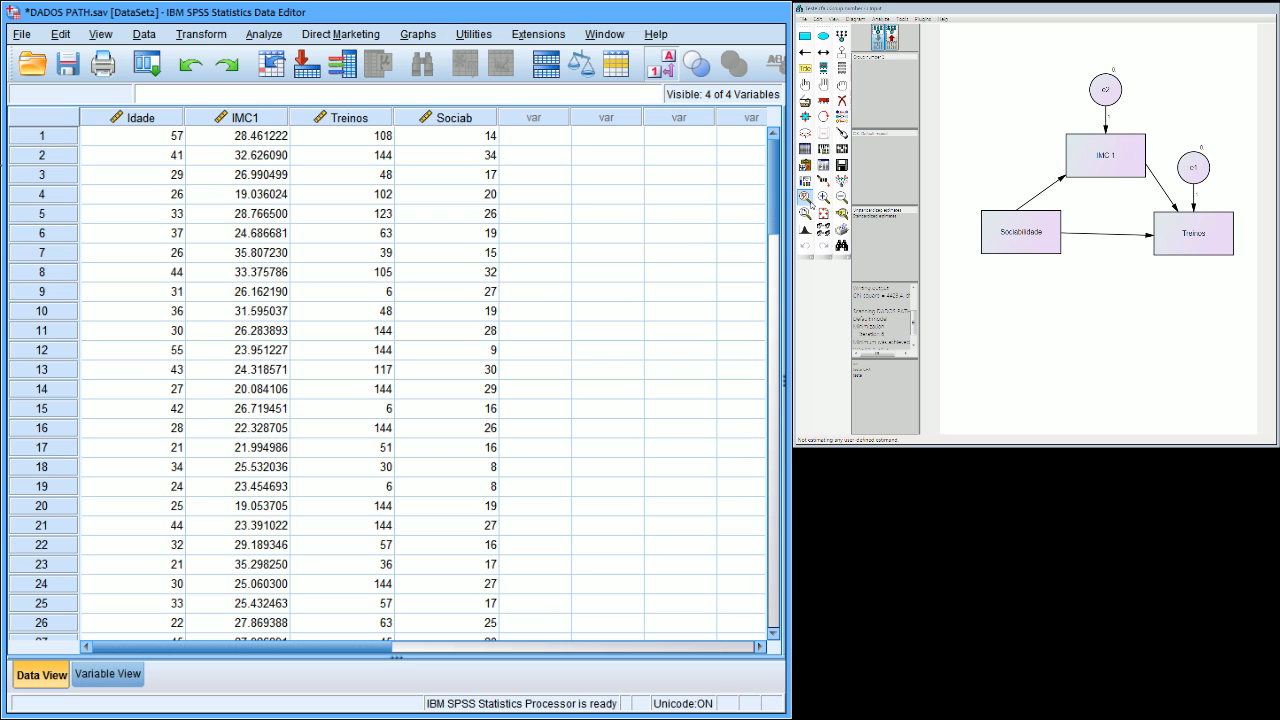
click(265, 34)
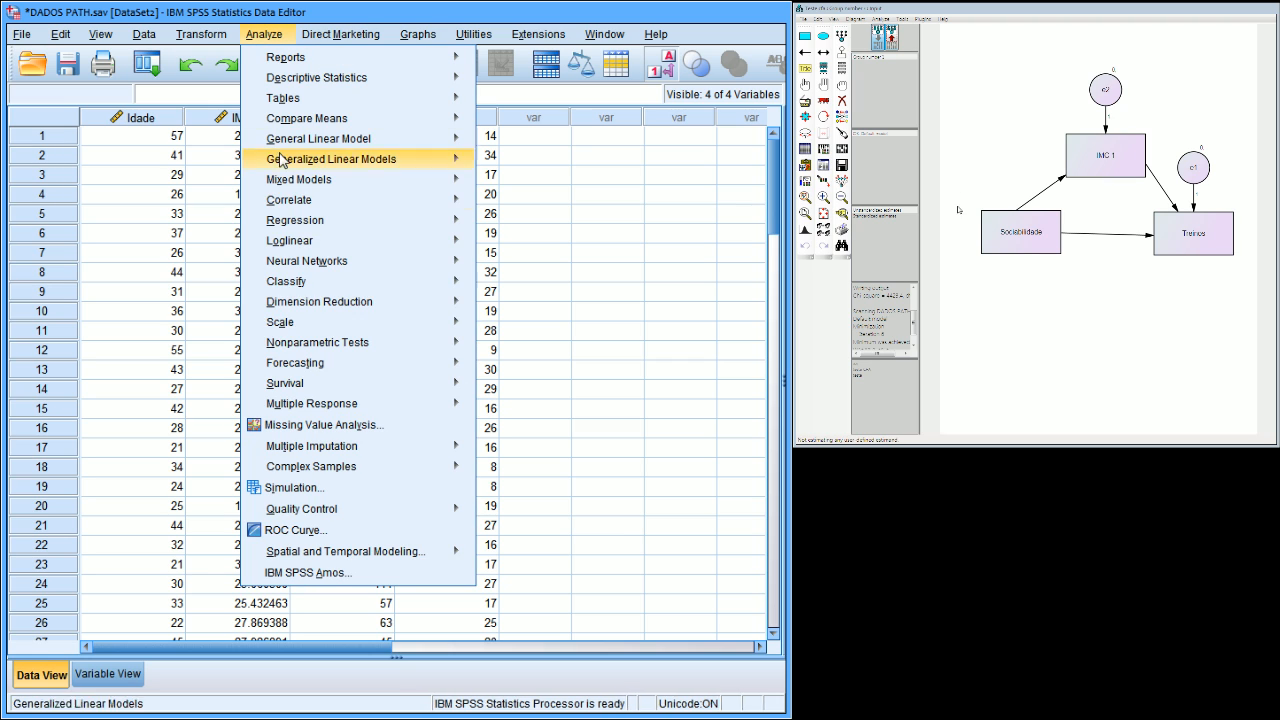
mouse_move(317, 345)
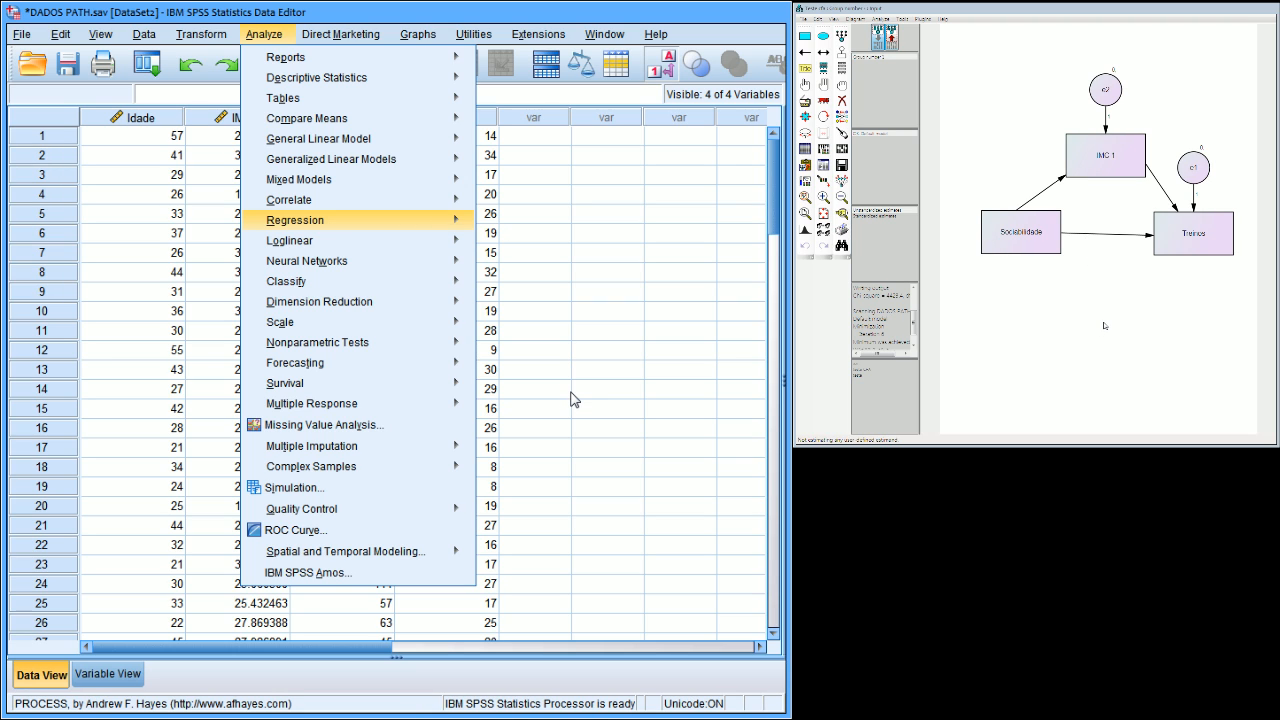
click(513, 12)
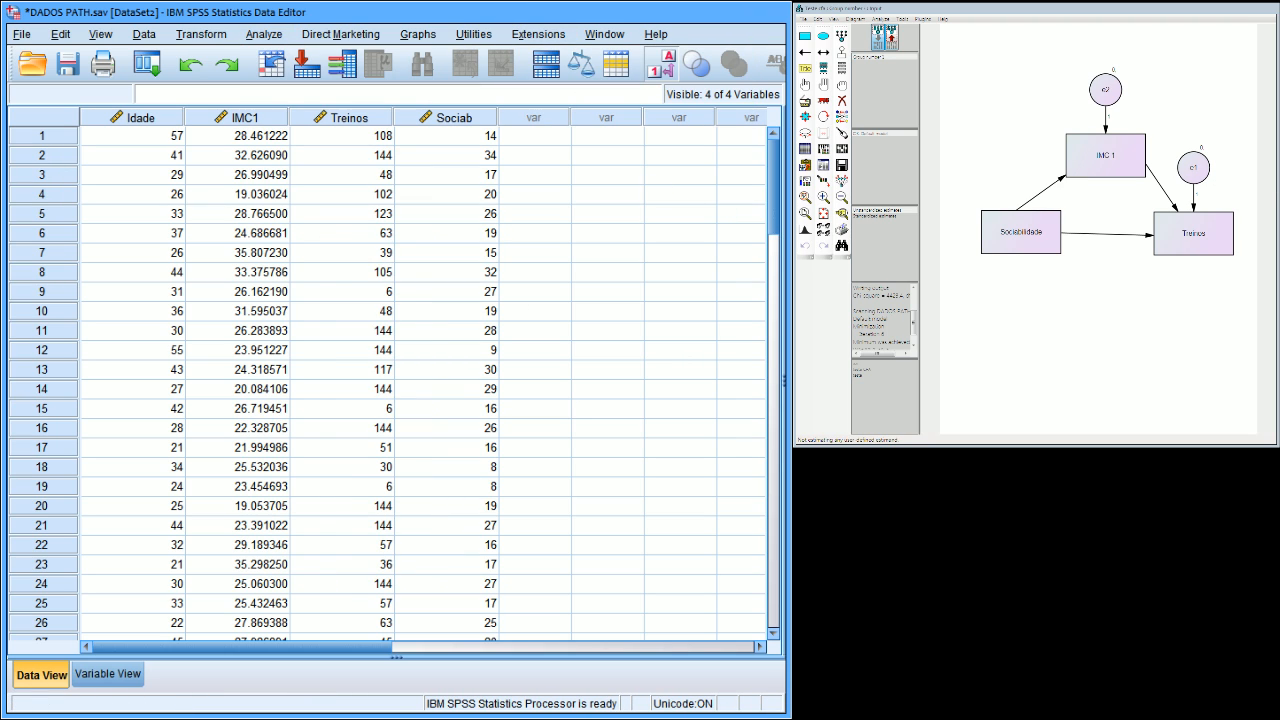
Widen the SPSS Data Editor window and open the Linear Regression dialog for the DADOS PATH data.
drag(788, 249, 886, 250)
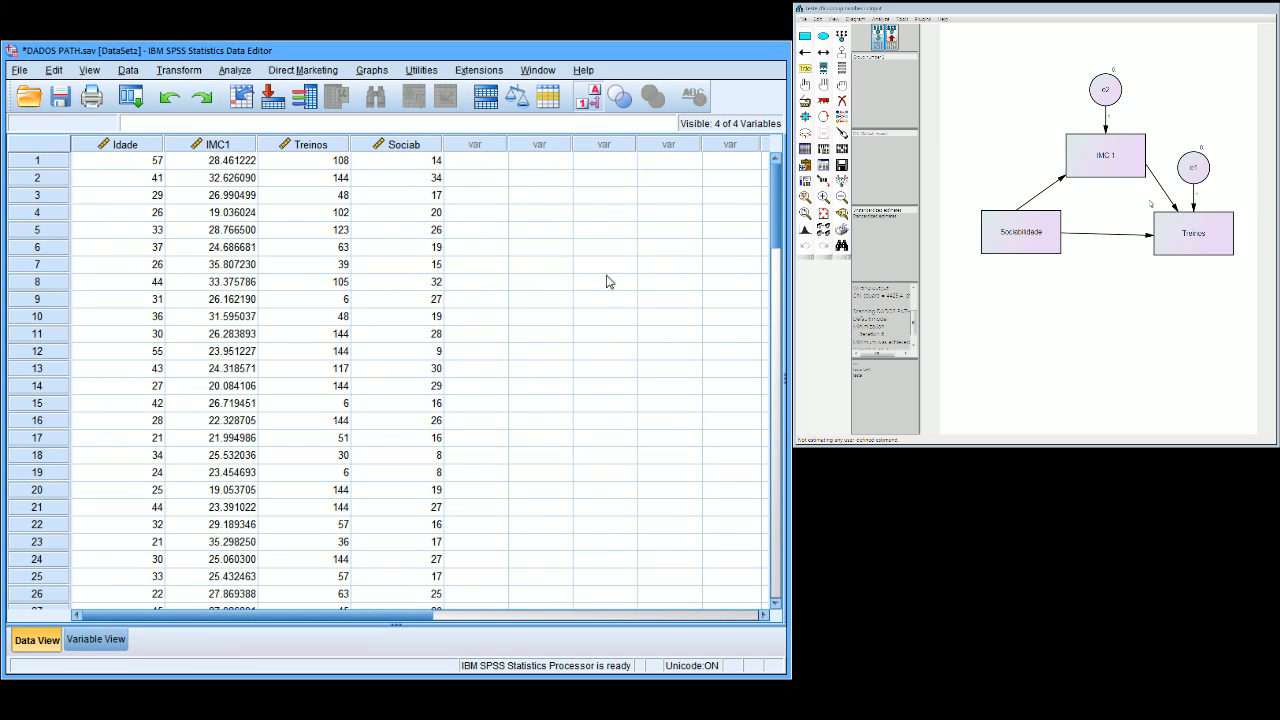
click(234, 70)
mouse_move(296, 237)
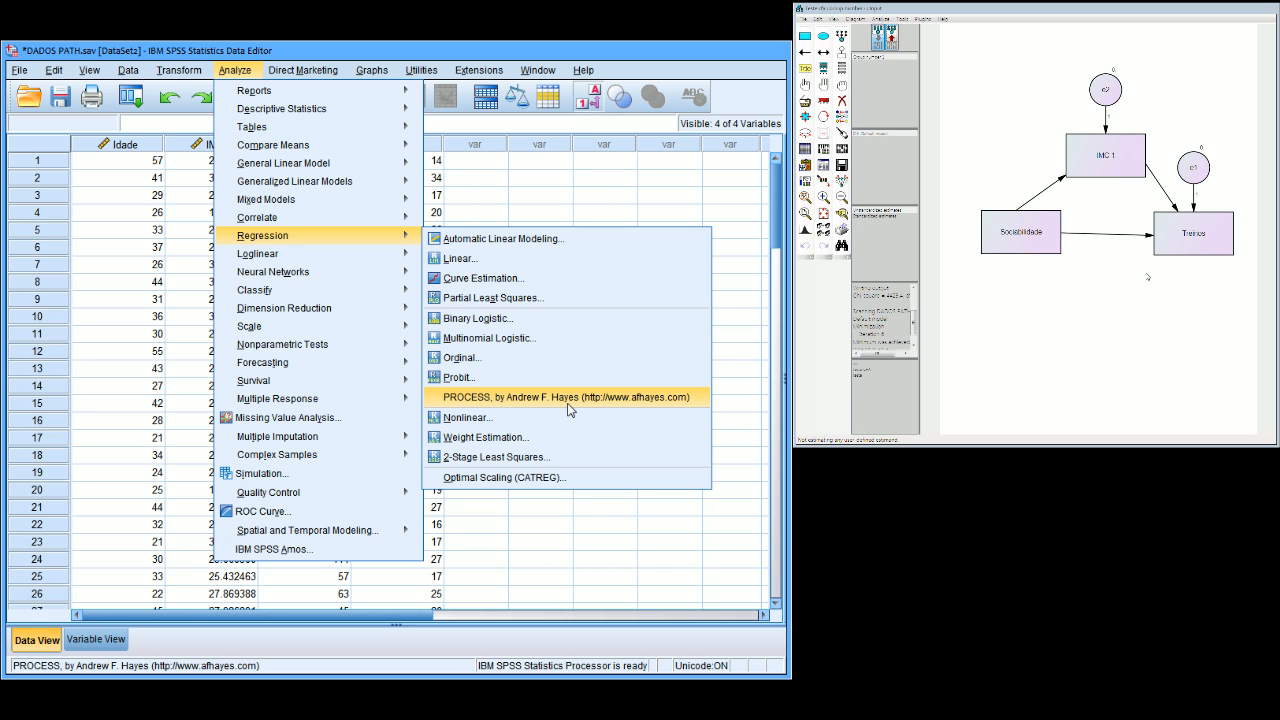
click(533, 260)
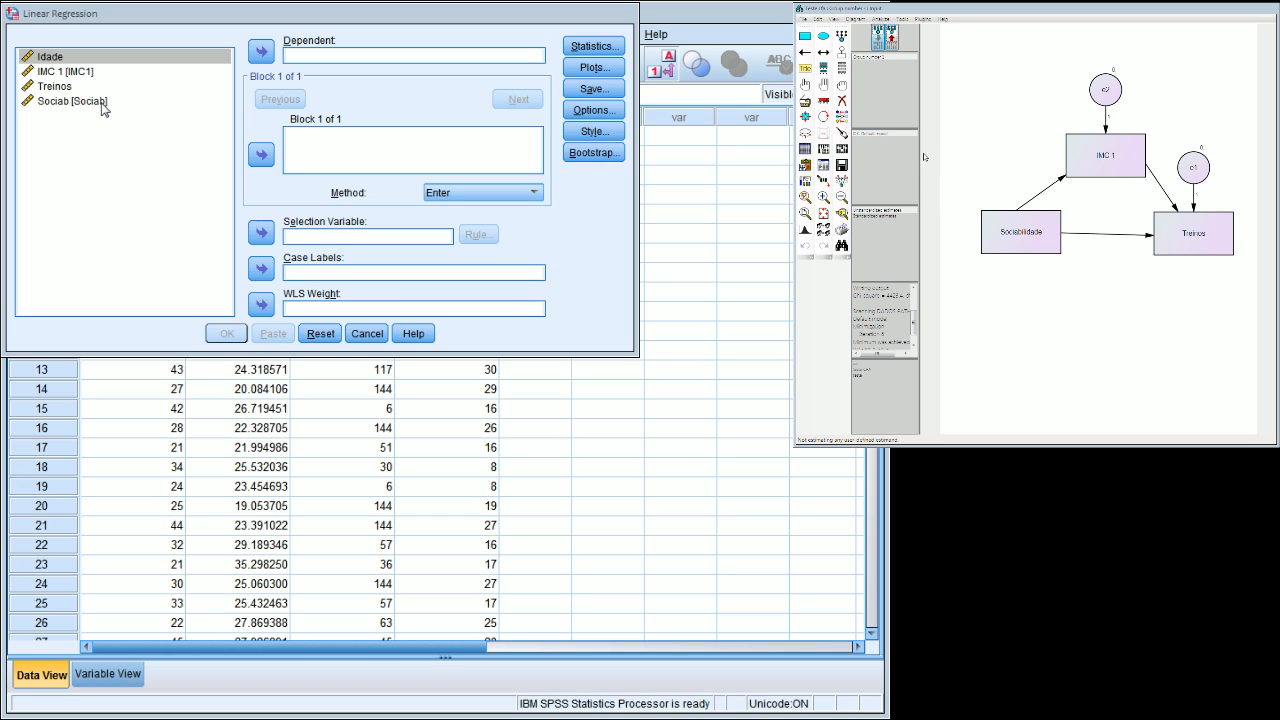
Run a linear regression with Treinos as the dependent variable and Sociab as the predictor, and review its output tables.
click(178, 86)
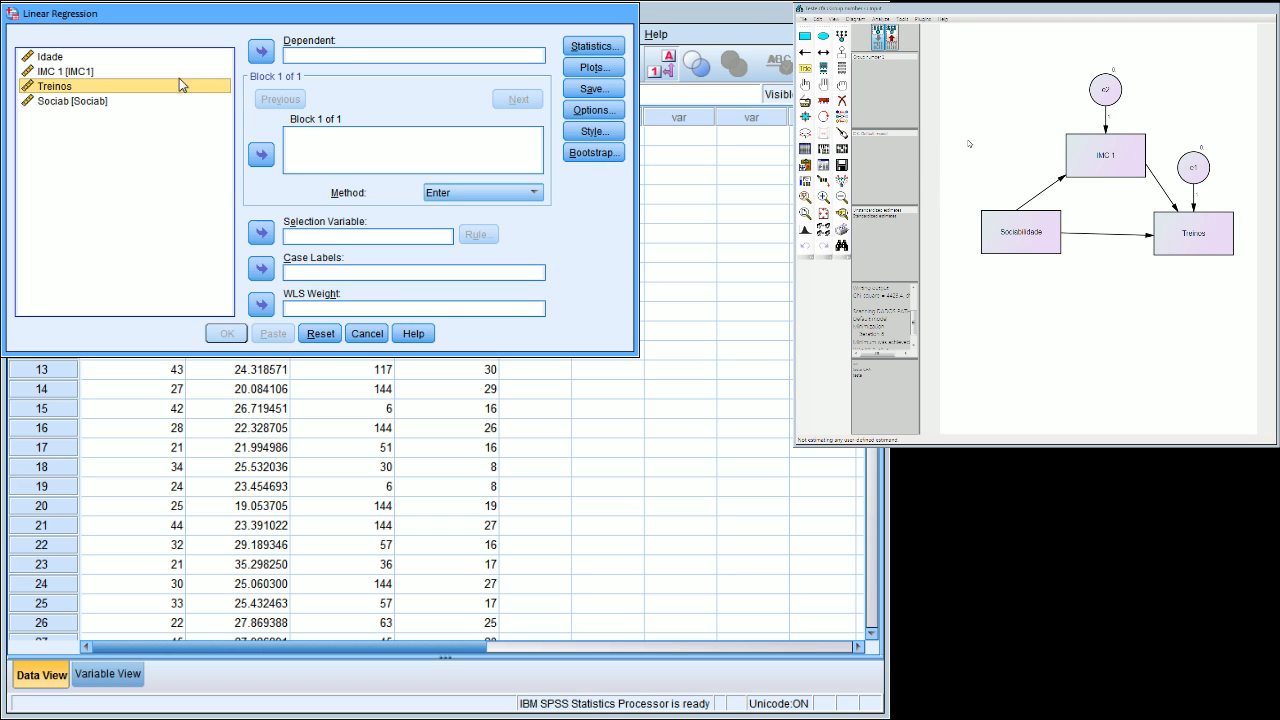
click(261, 51)
click(97, 88)
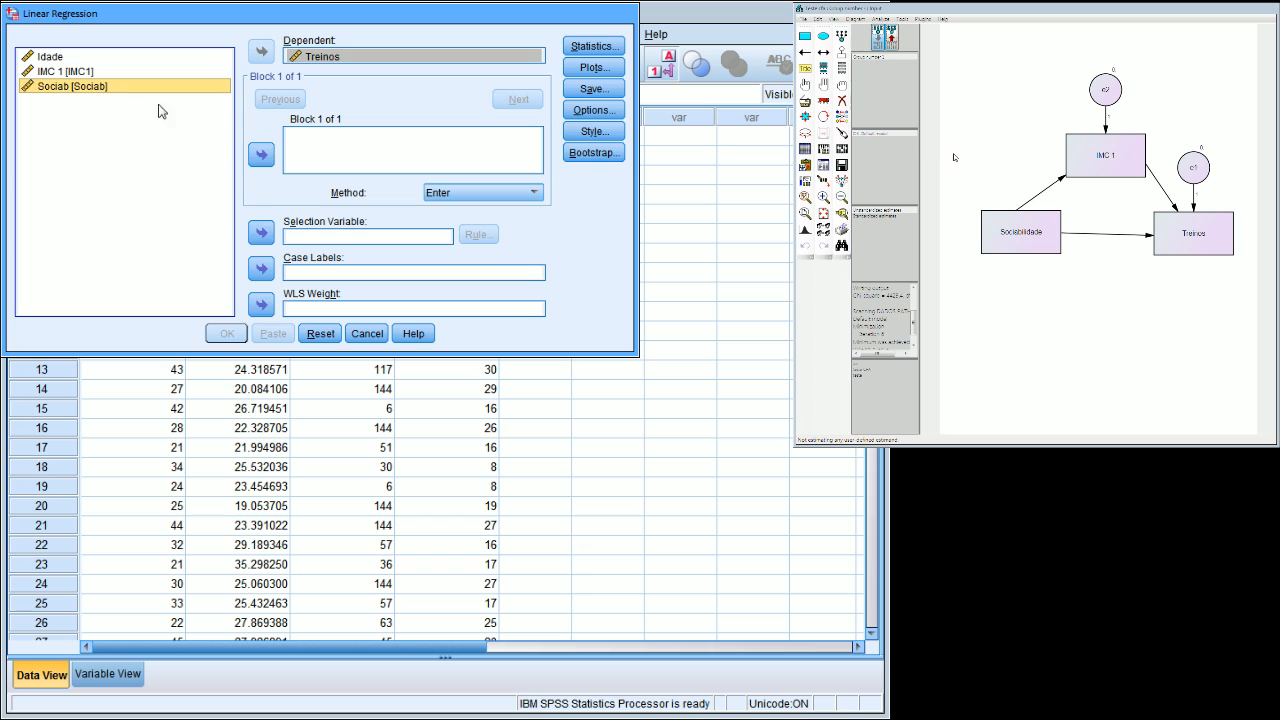
click(261, 154)
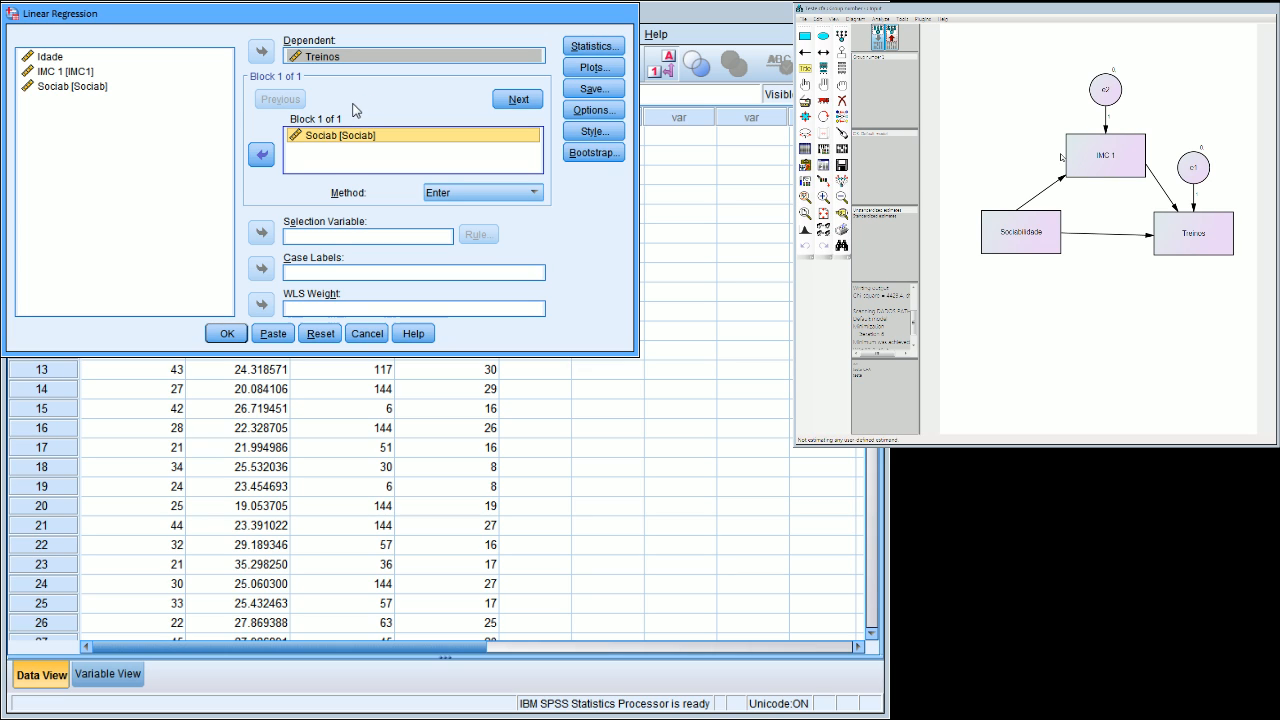
click(240, 333)
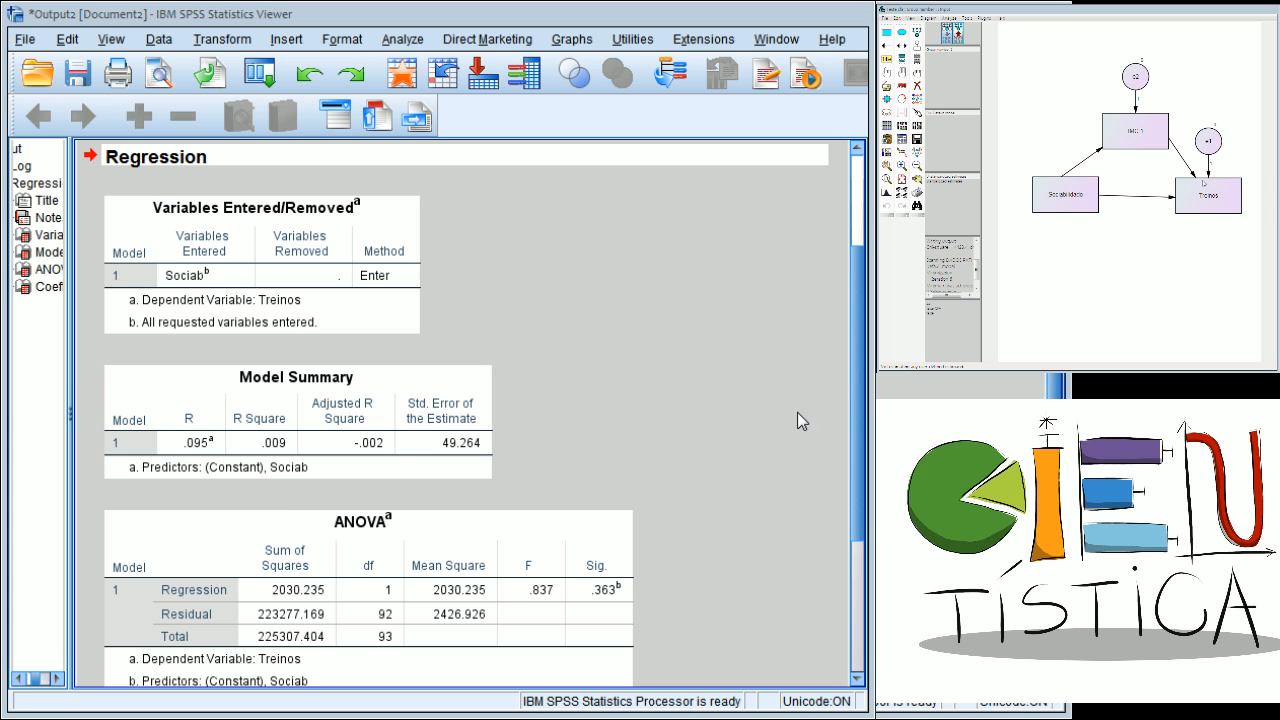
scroll(846, 369, down, 5)
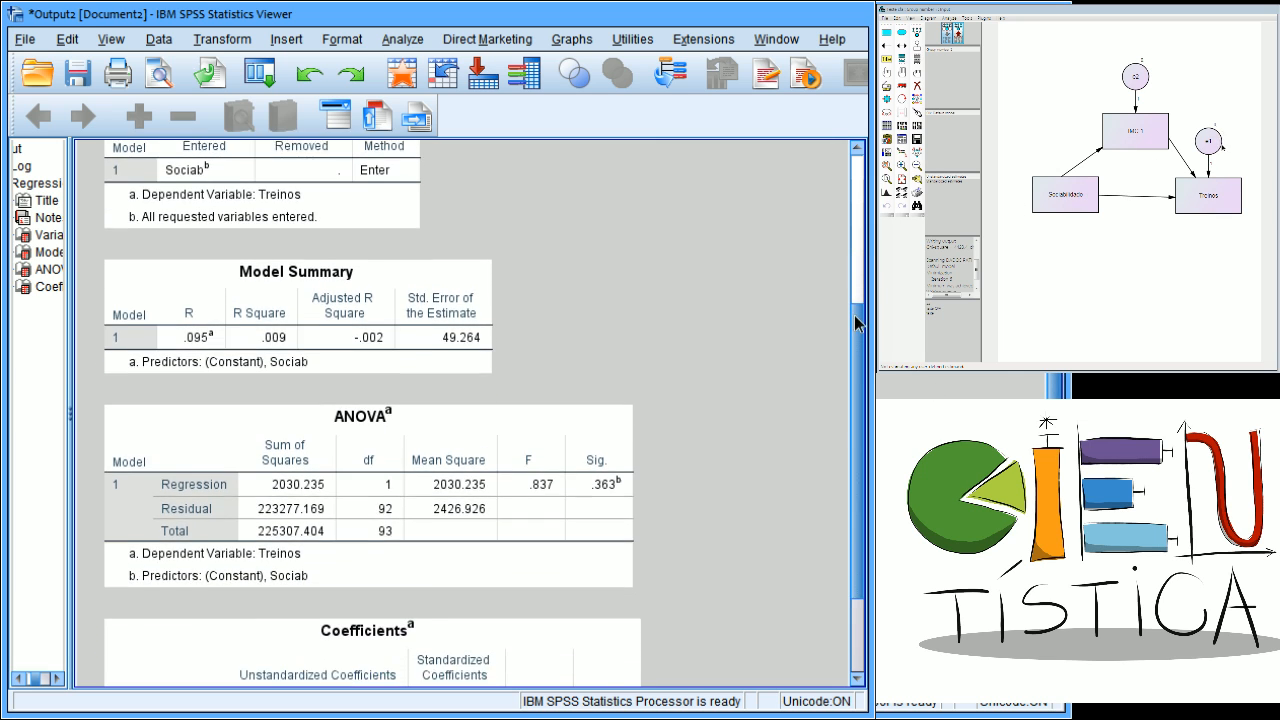
scroll(846, 369, down, 1)
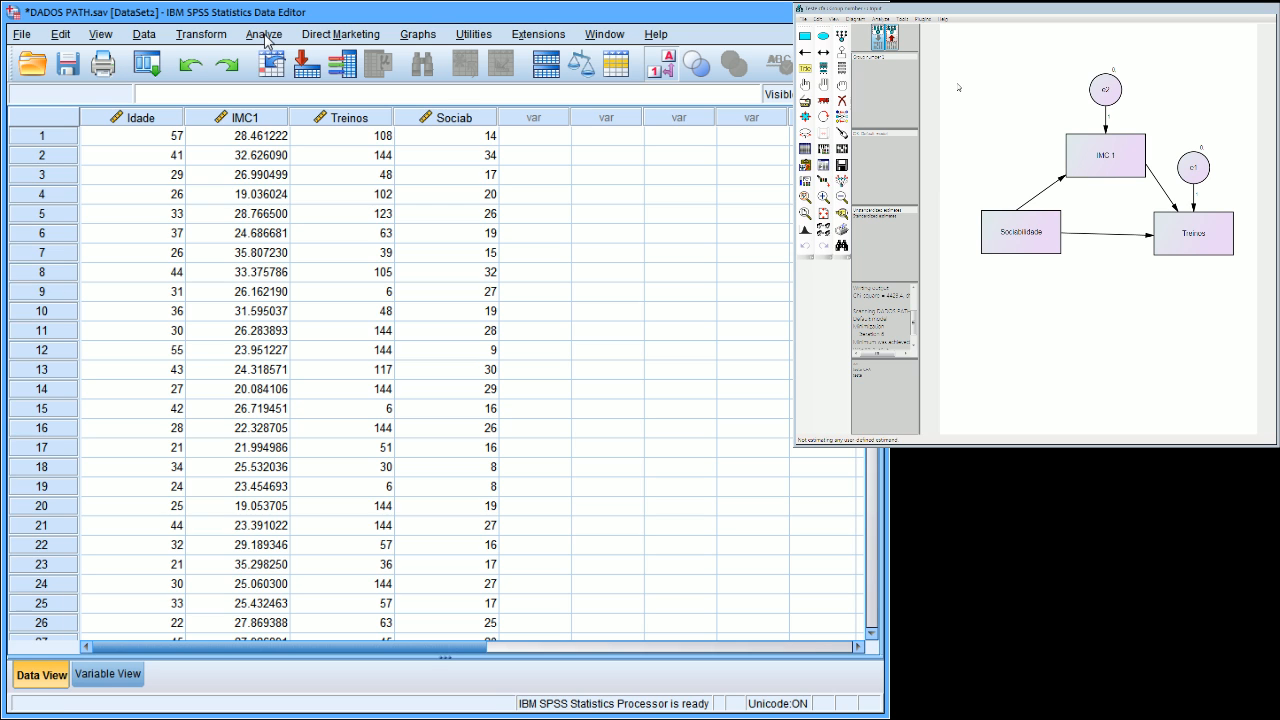
Run a linear regression with IMC 1 as the dependent variable and Sociab as the predictor, and review its coefficients.
click(264, 36)
mouse_move(368, 221)
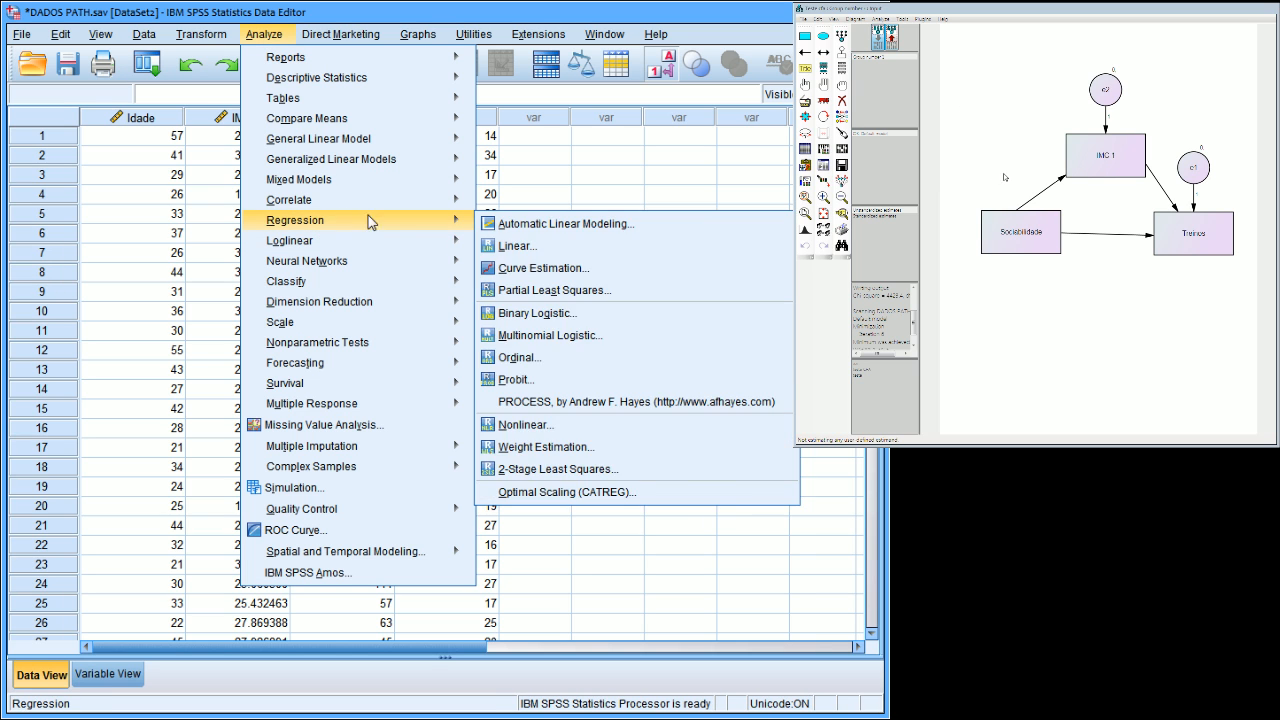
click(528, 247)
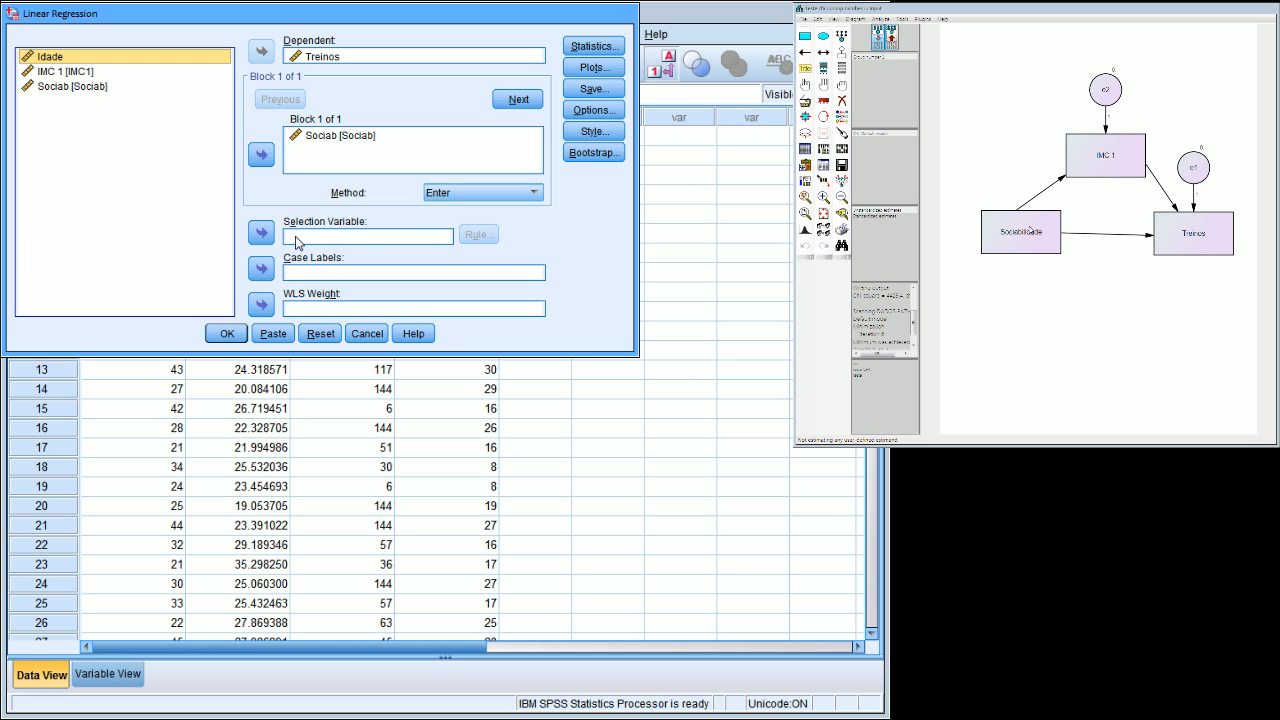
click(323, 58)
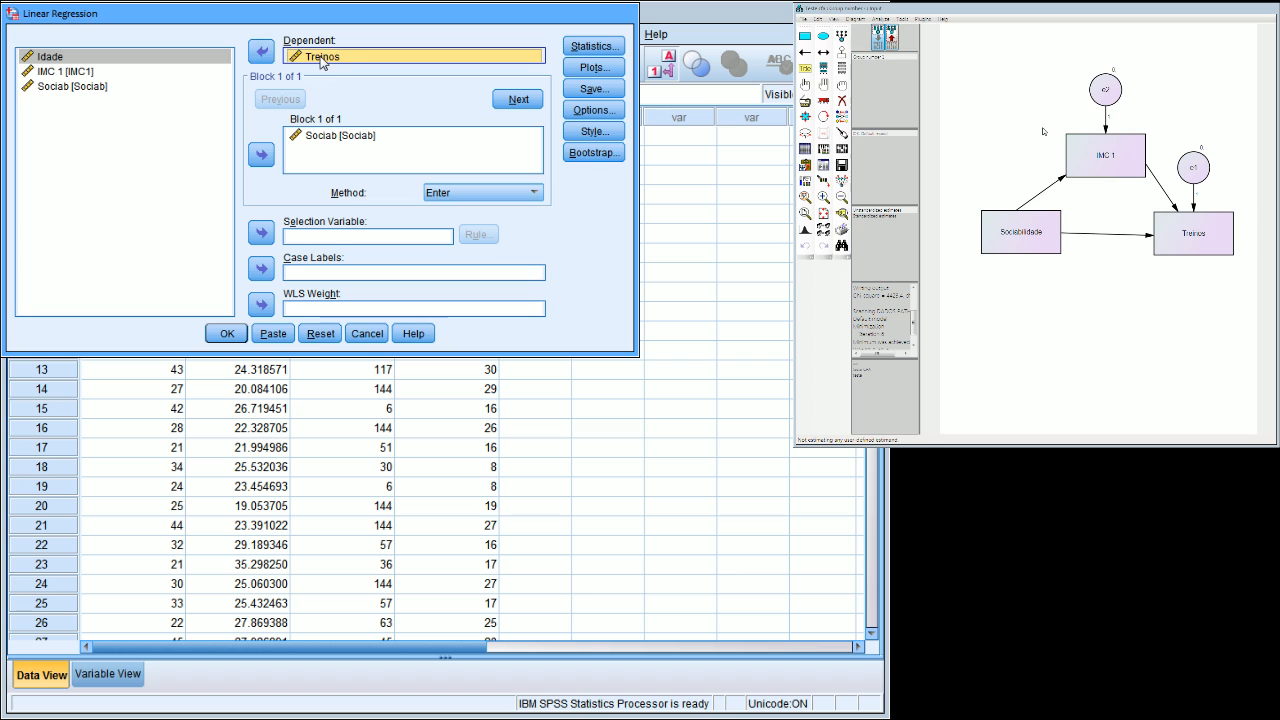
click(261, 52)
click(68, 72)
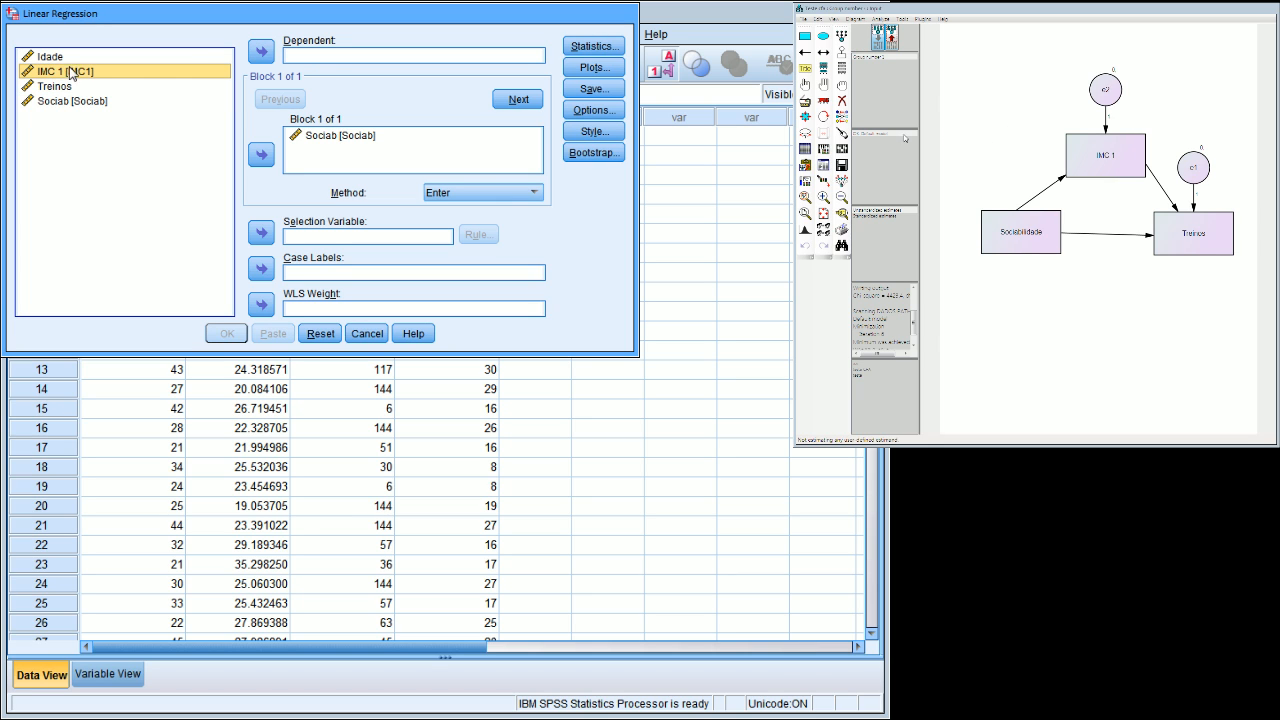
click(254, 56)
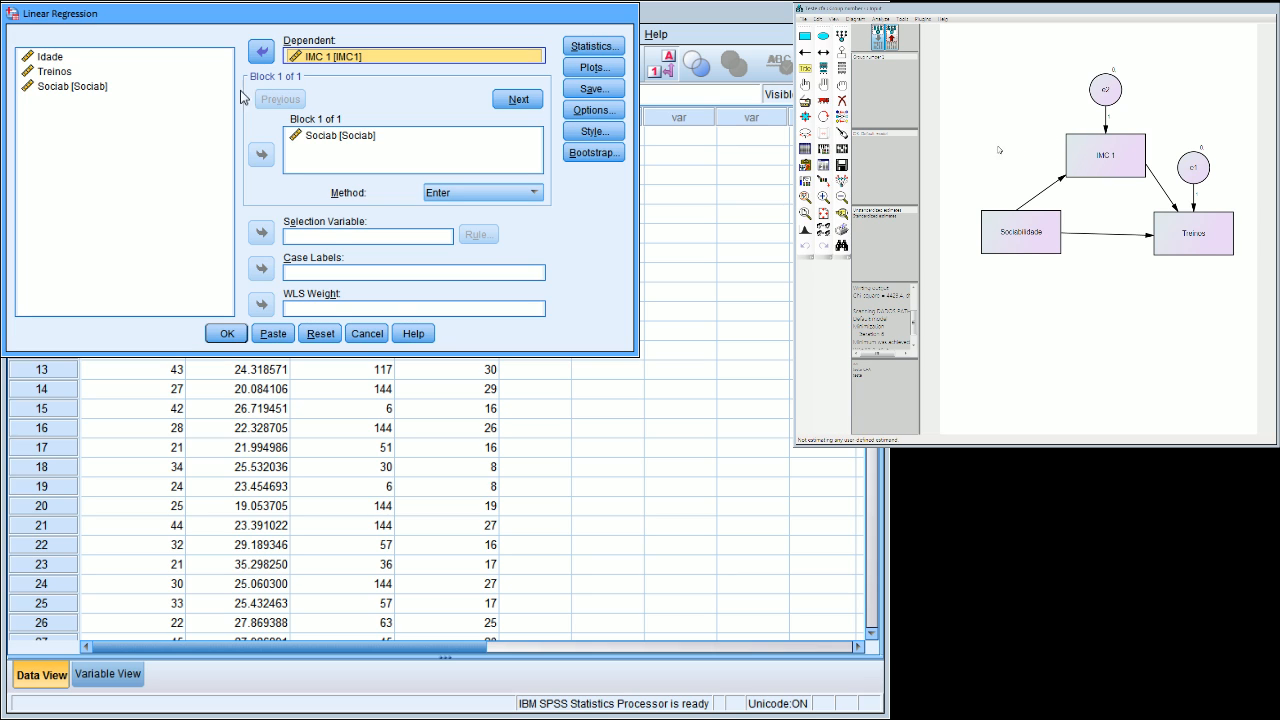
key(Return)
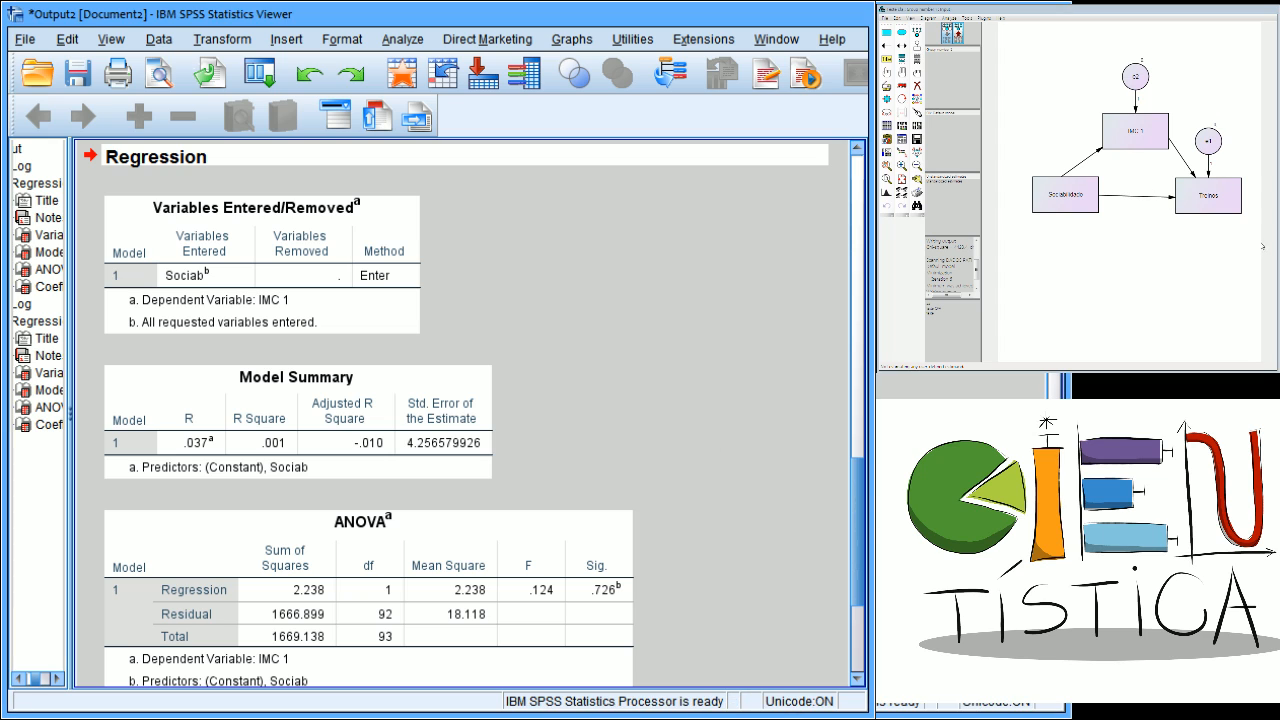
scroll(856, 550, down, 4)
click(164, 612)
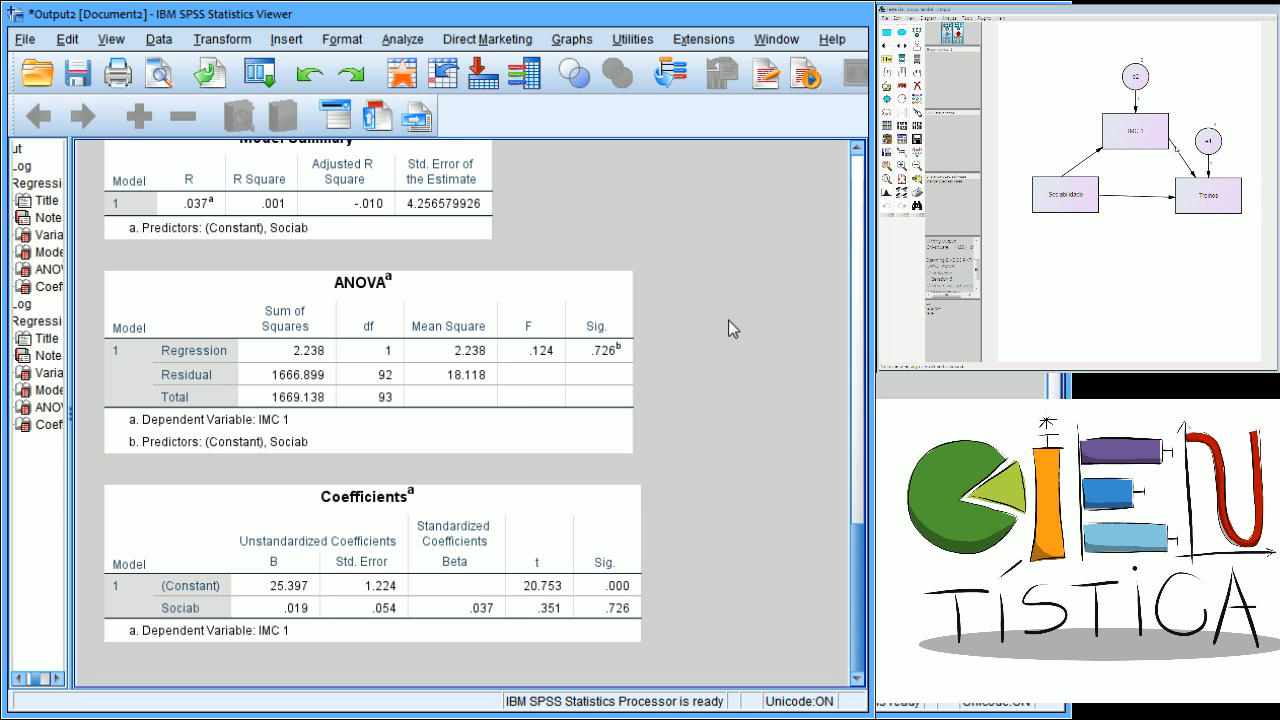
Run a linear regression with Treinos as the dependent variable and both Sociab and IMC 1 as predictors.
click(405, 39)
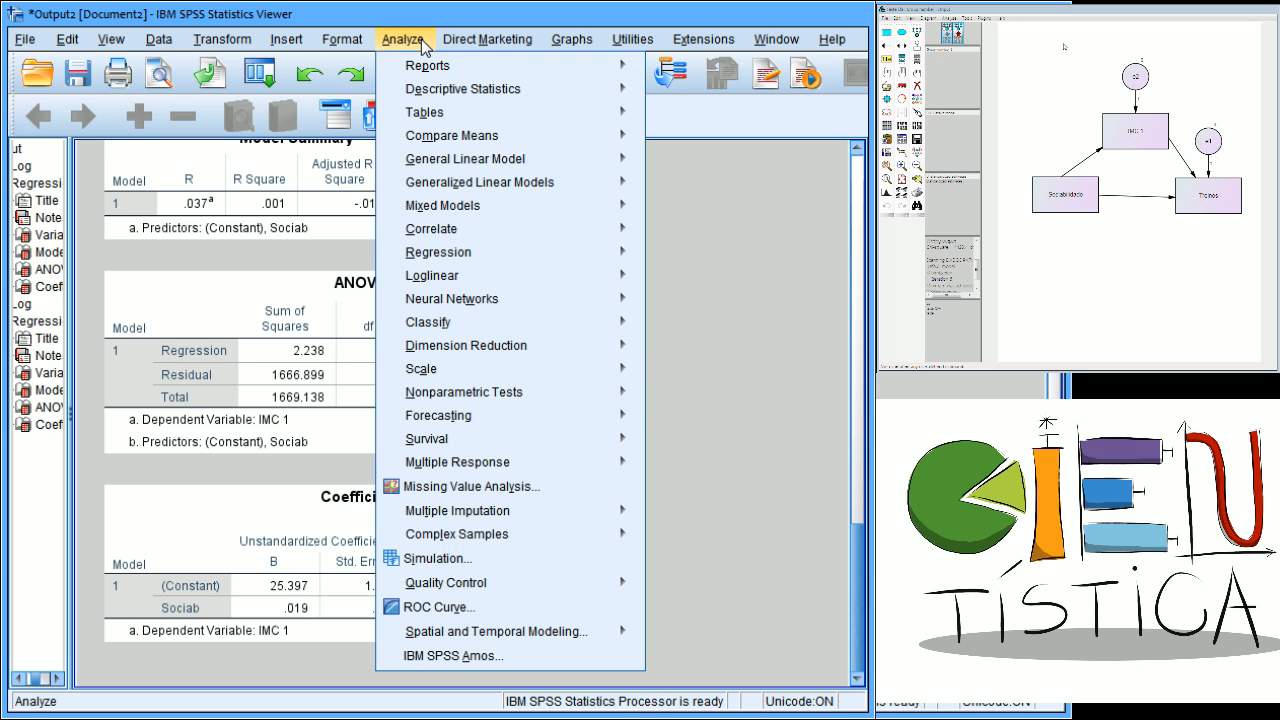
mouse_move(465, 345)
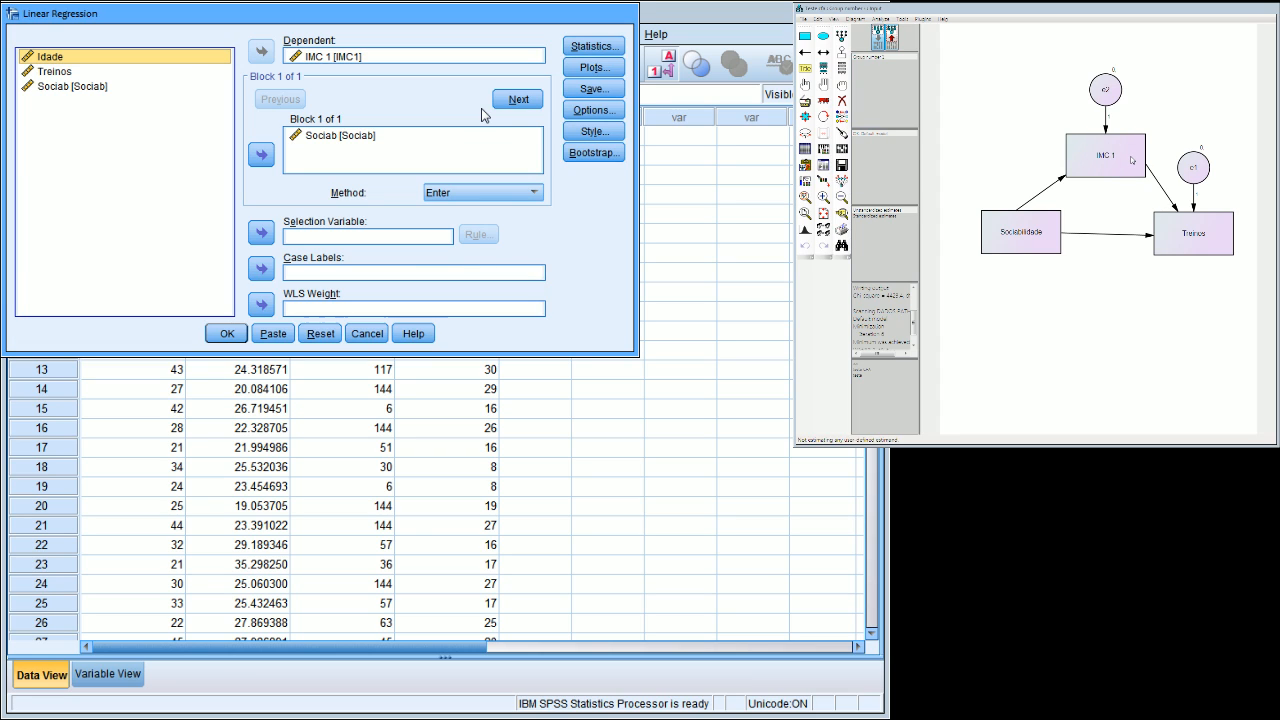
click(347, 56)
click(264, 56)
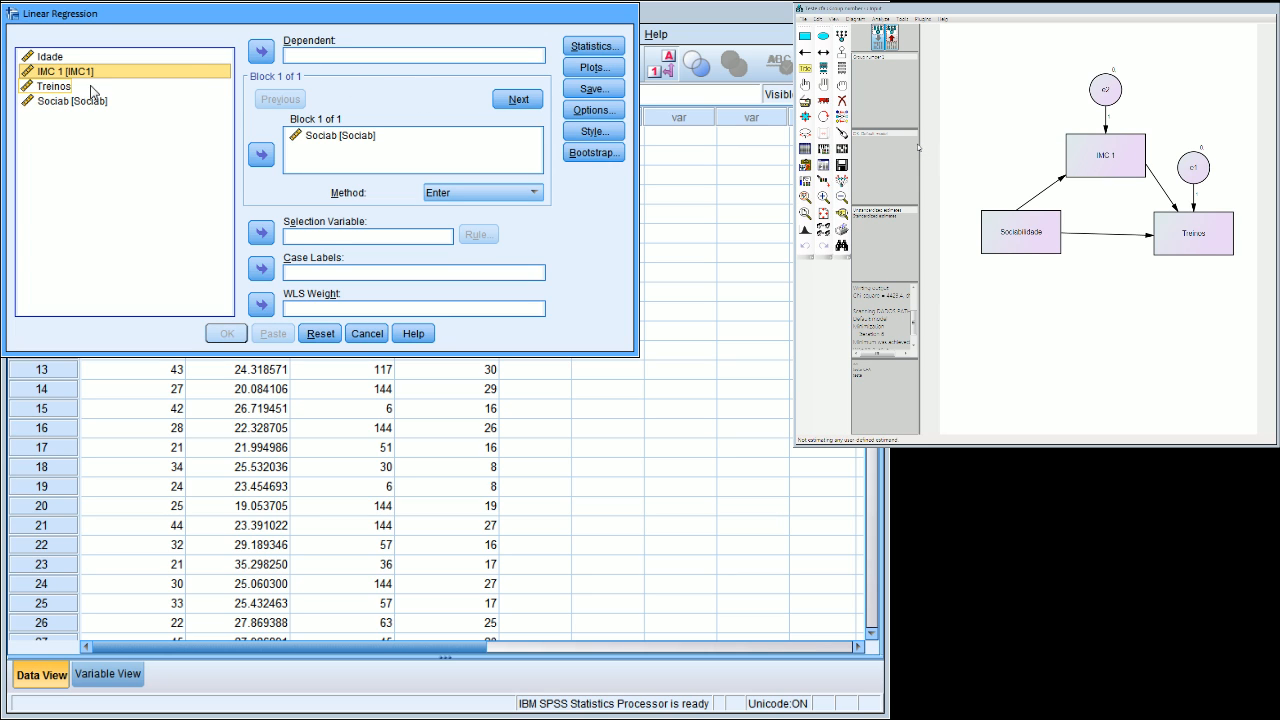
click(55, 86)
click(261, 52)
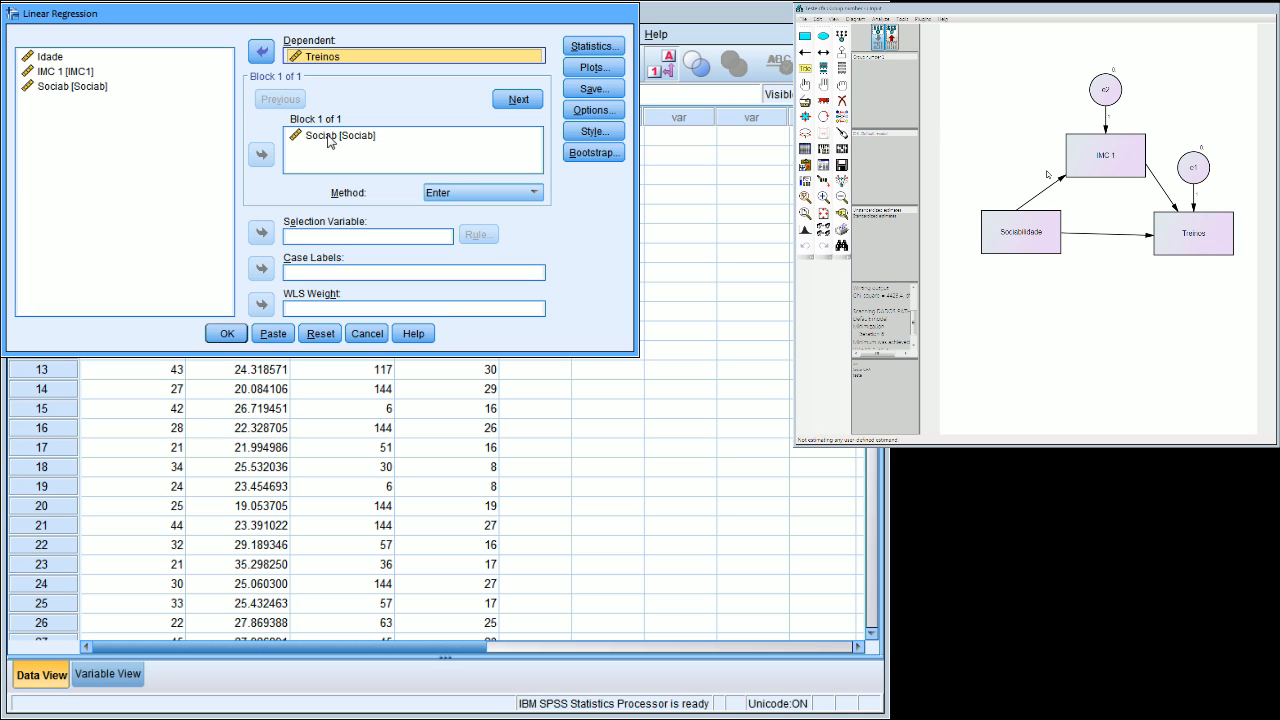
click(82, 73)
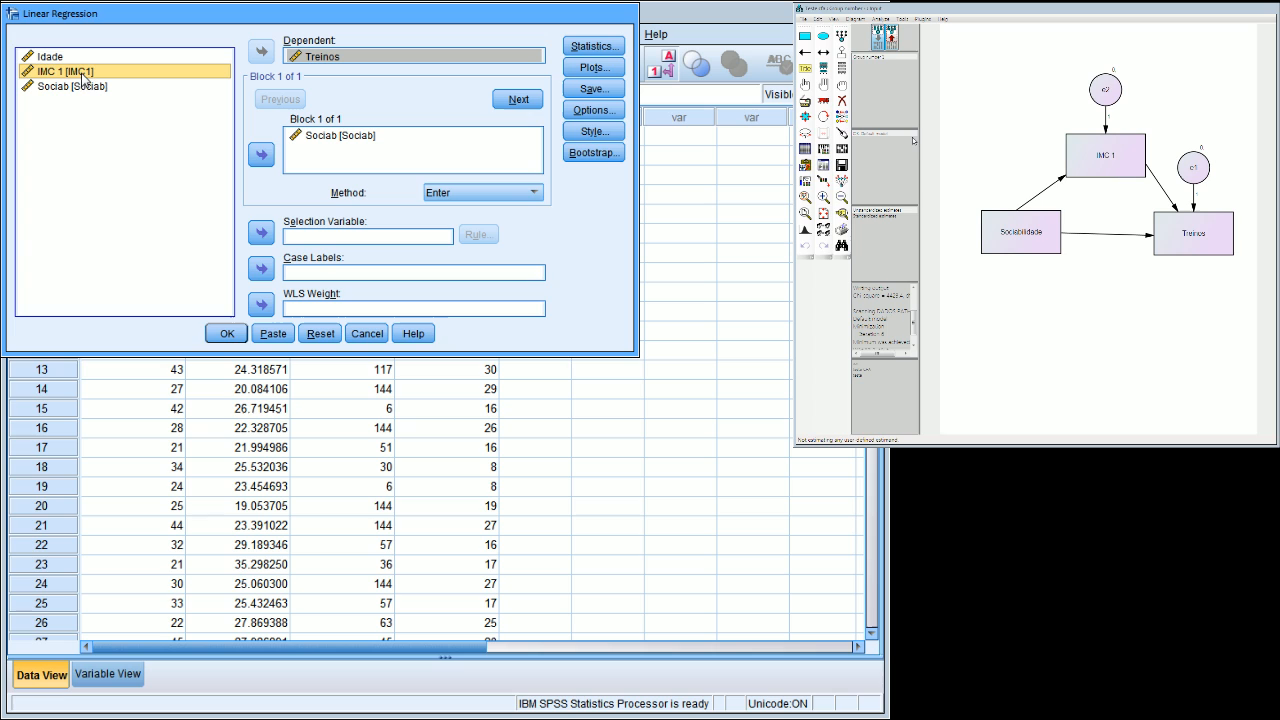
click(261, 154)
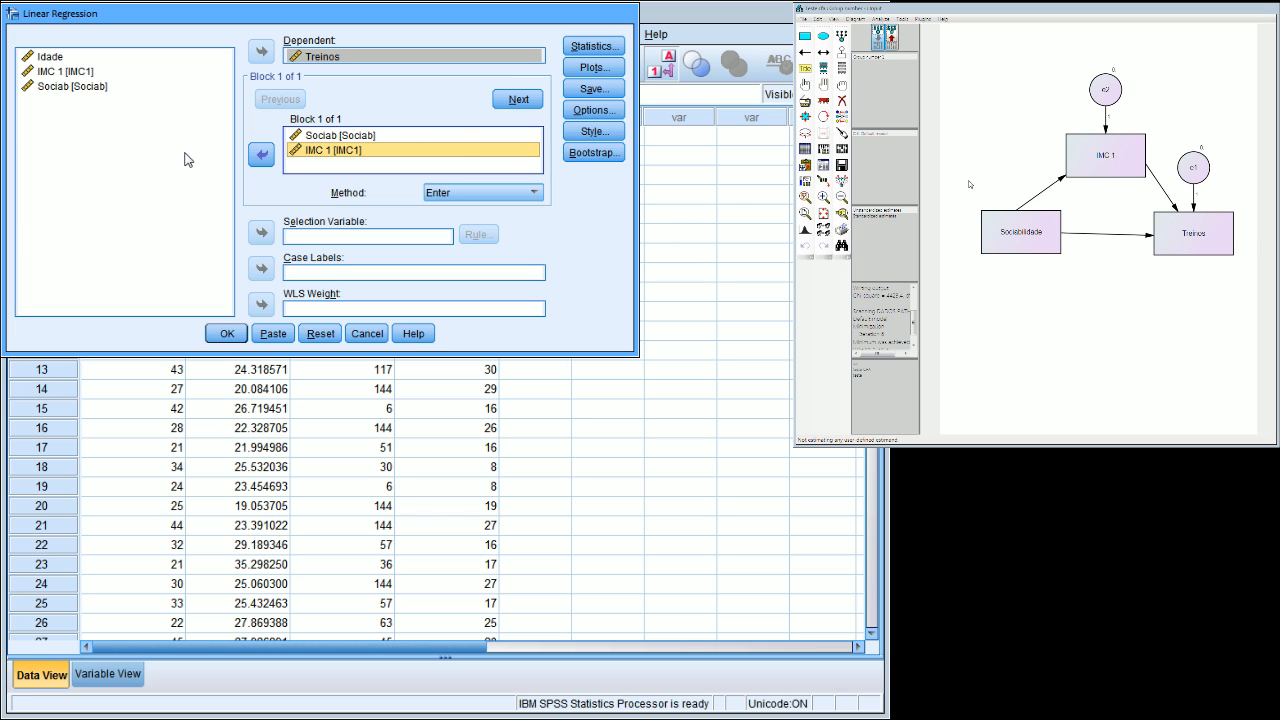
key(Return)
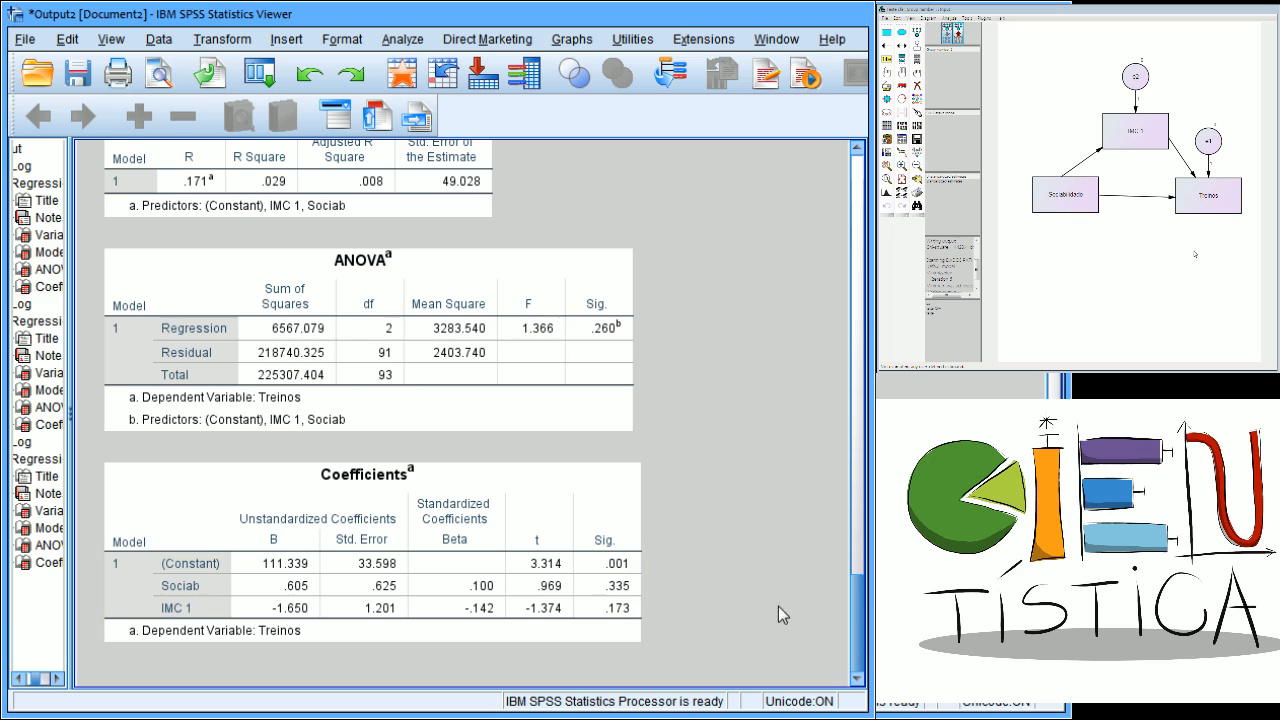
Compare the Coefficients tables of the three regressions to examine the total effect, the Sociab–IMC 1 path and the direct effect on Treinos.
drag(863, 632, 866, 304)
click(362, 452)
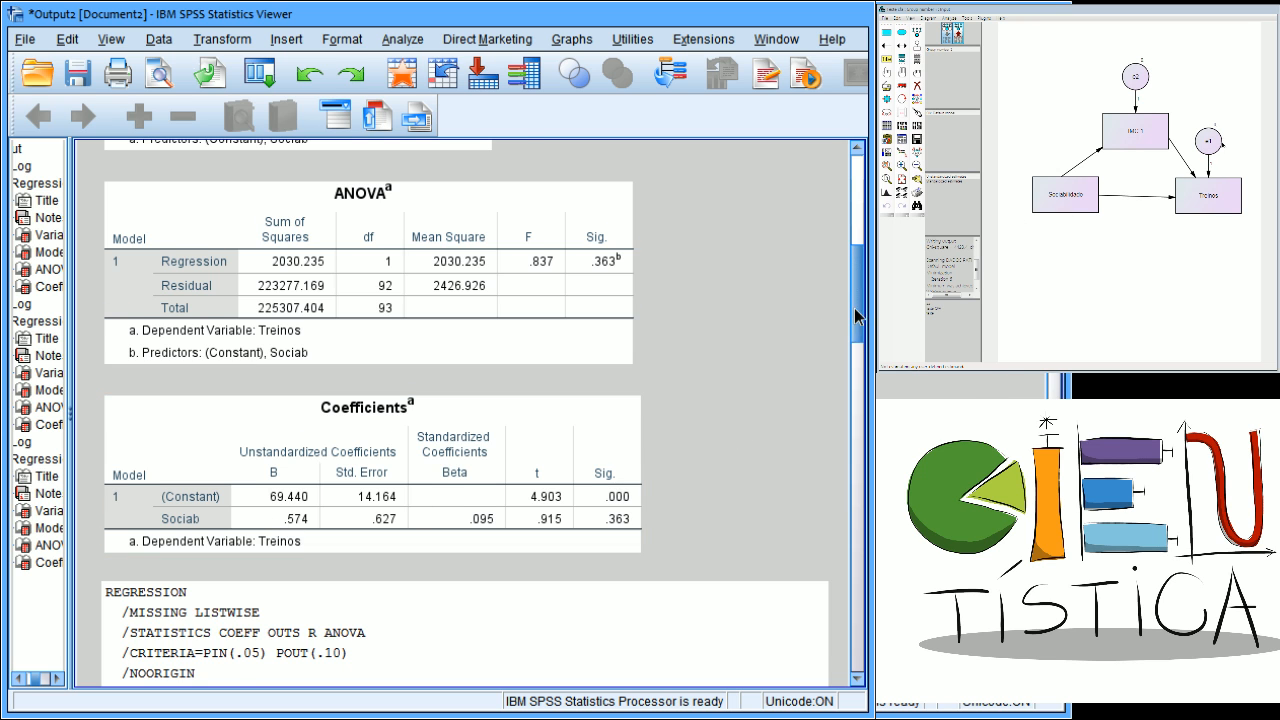
drag(854, 308, 856, 490)
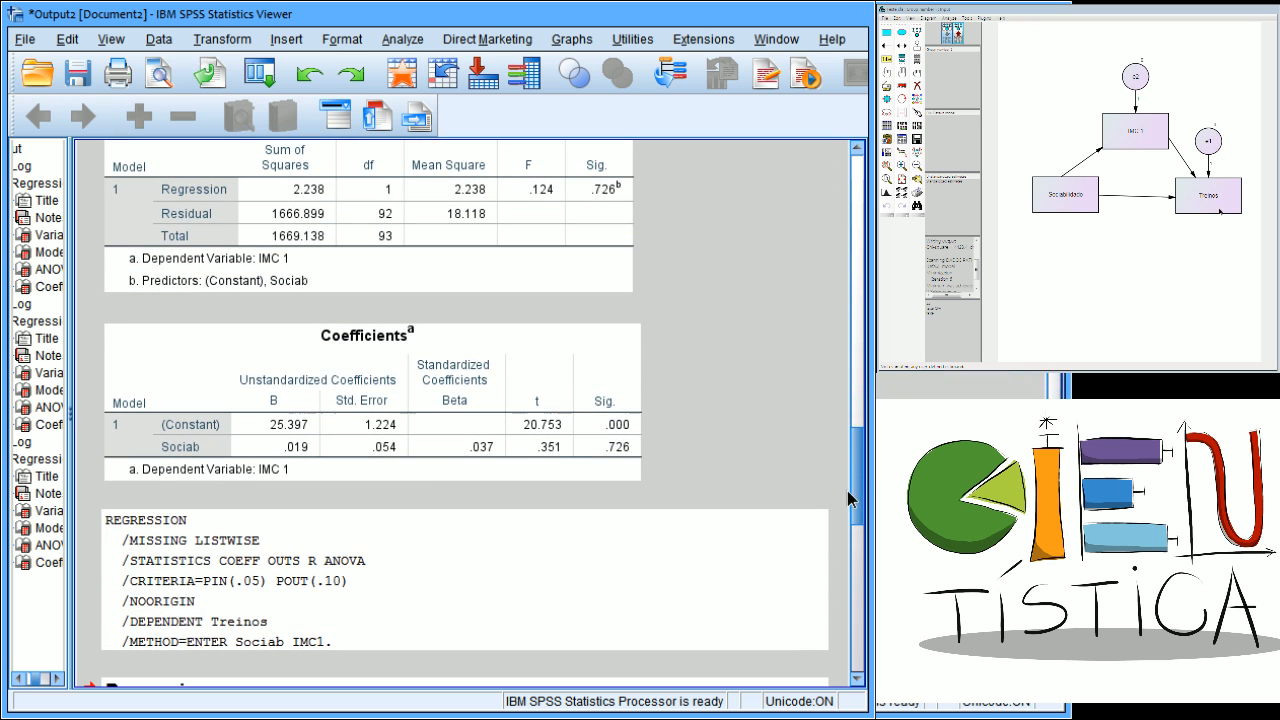
click(390, 448)
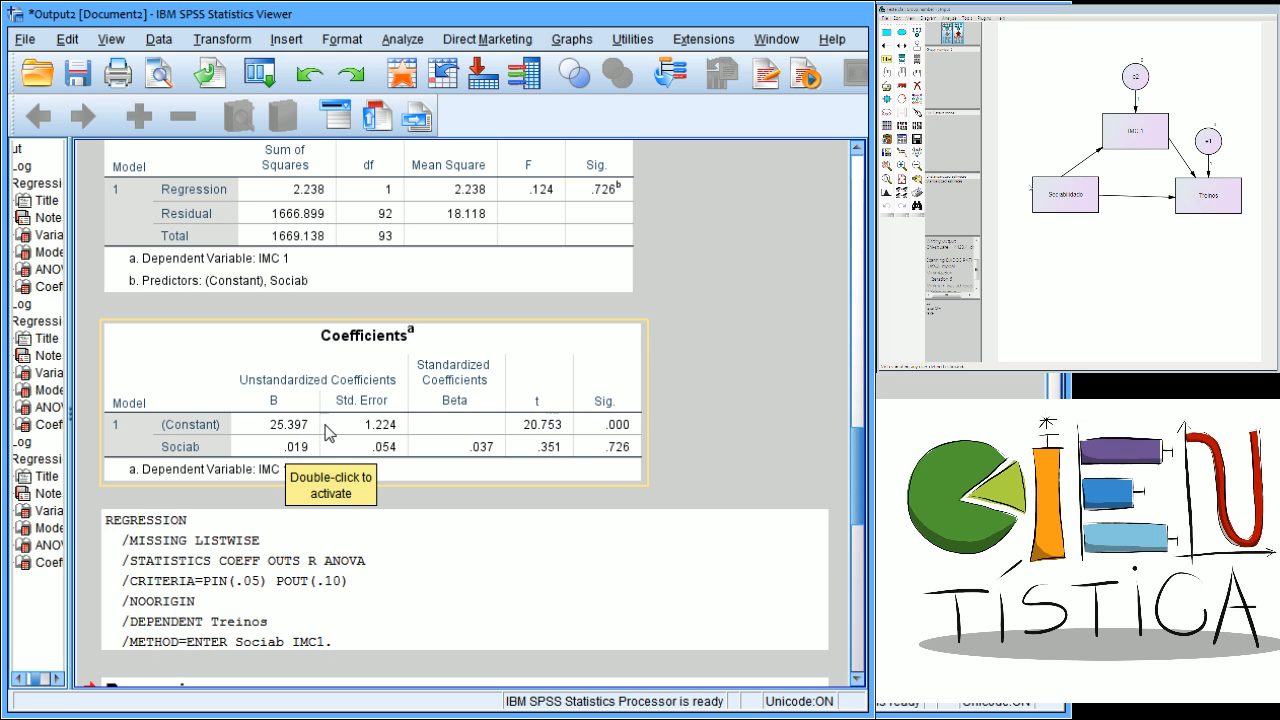
drag(857, 440, 866, 646)
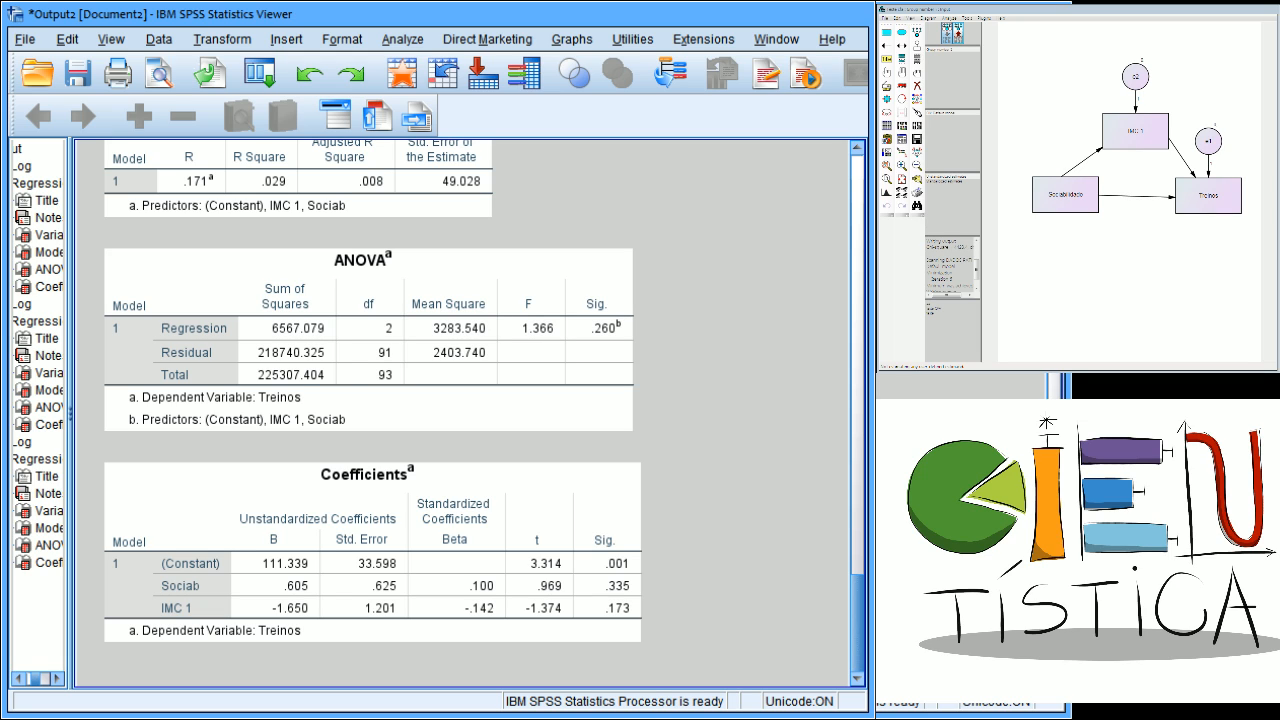
click(427, 600)
drag(856, 613, 856, 287)
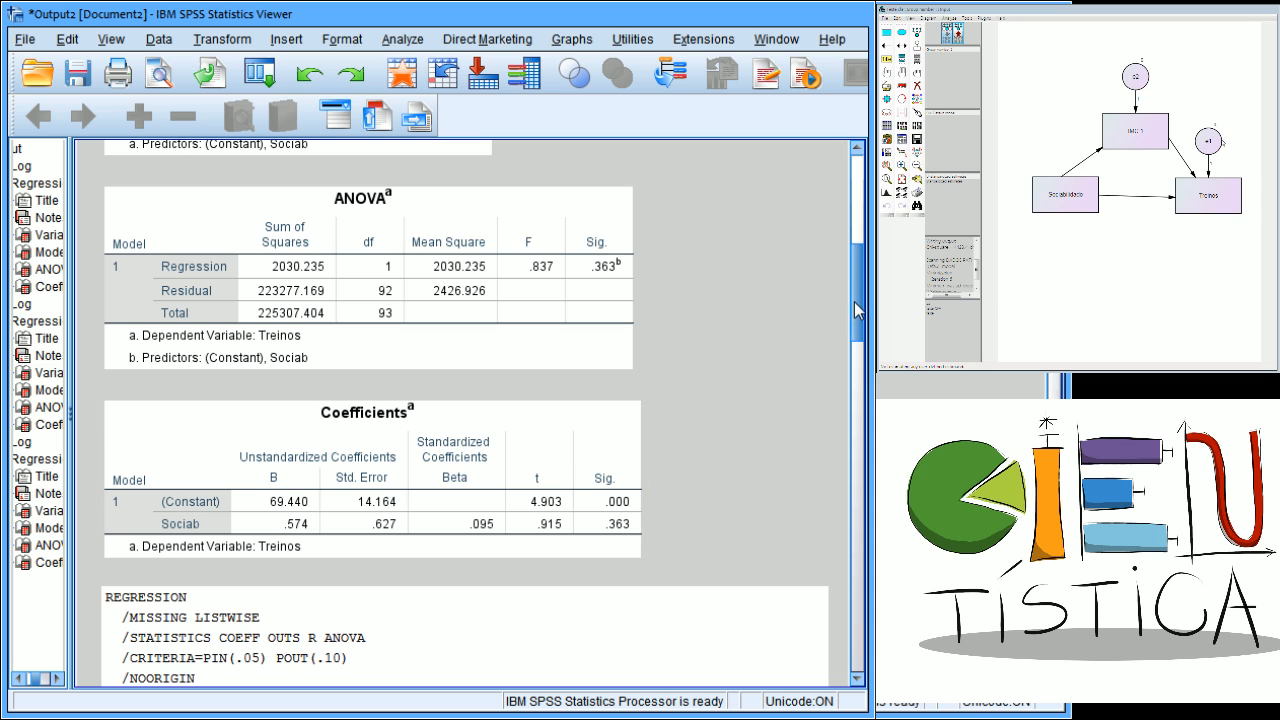
drag(854, 301, 865, 633)
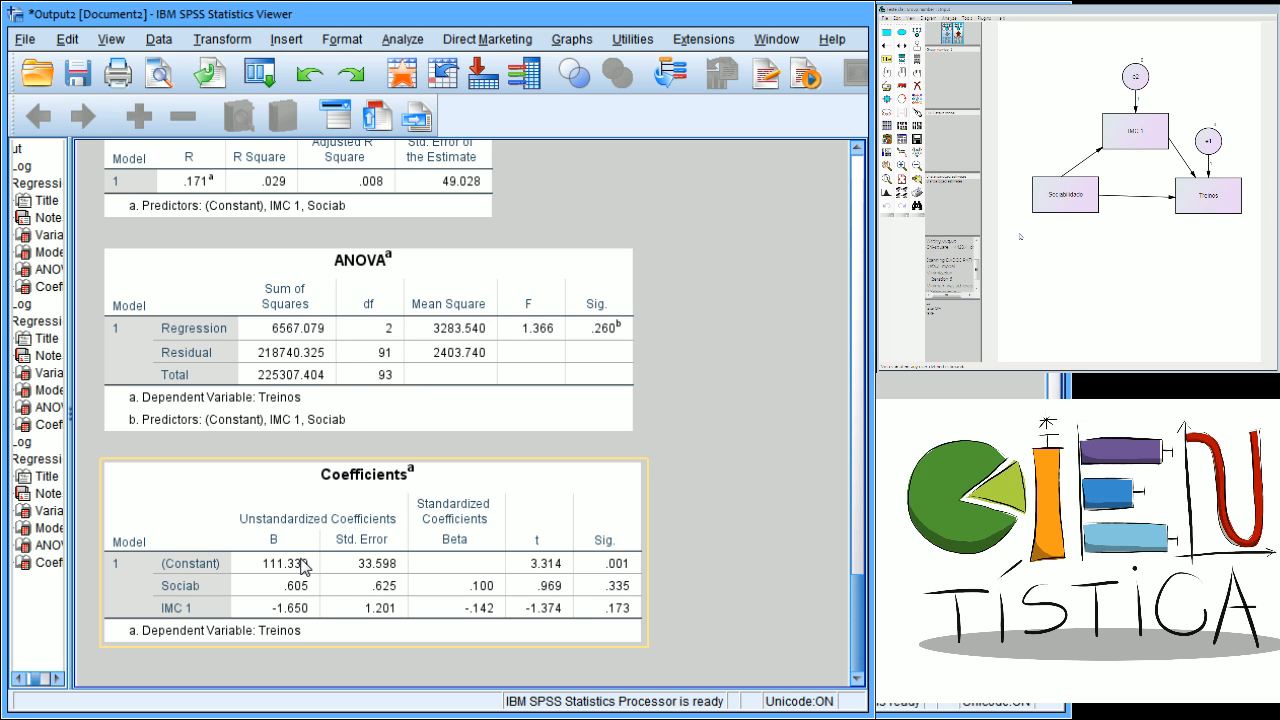
click(662, 618)
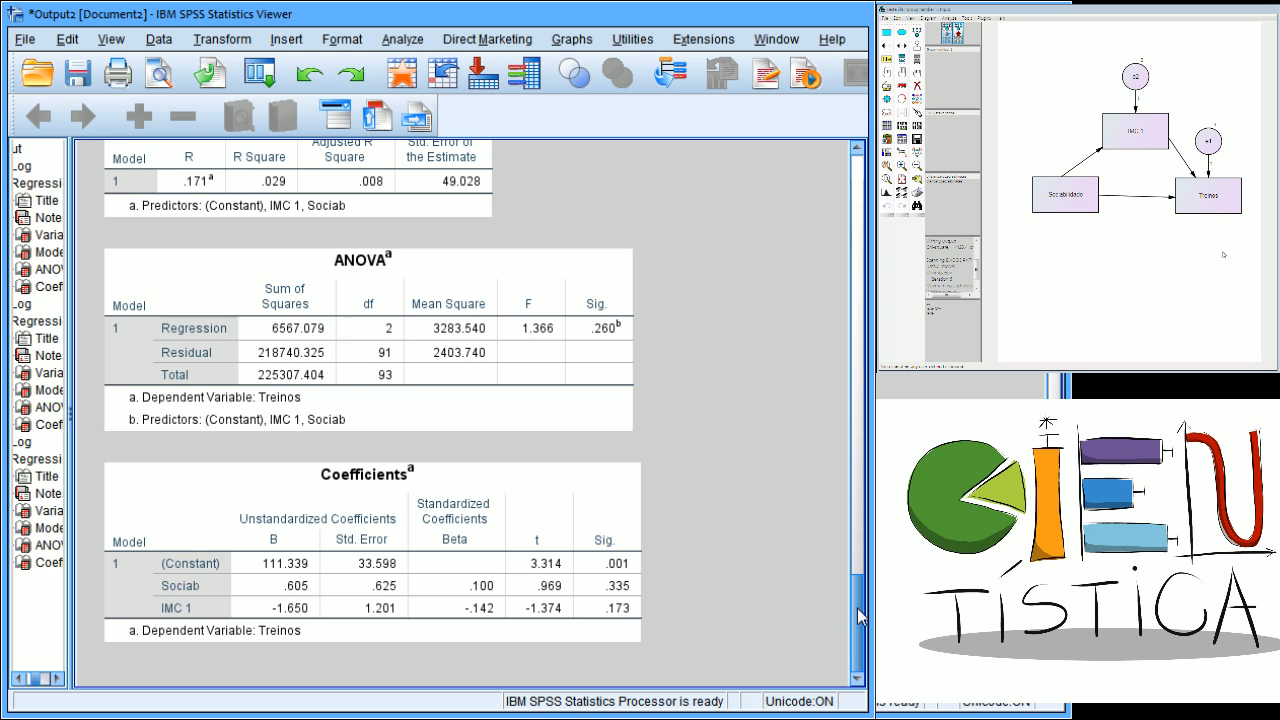
click(634, 480)
Switch to the Amos path diagram, calculate the model's estimates and display the output path diagram.
click(378, 371)
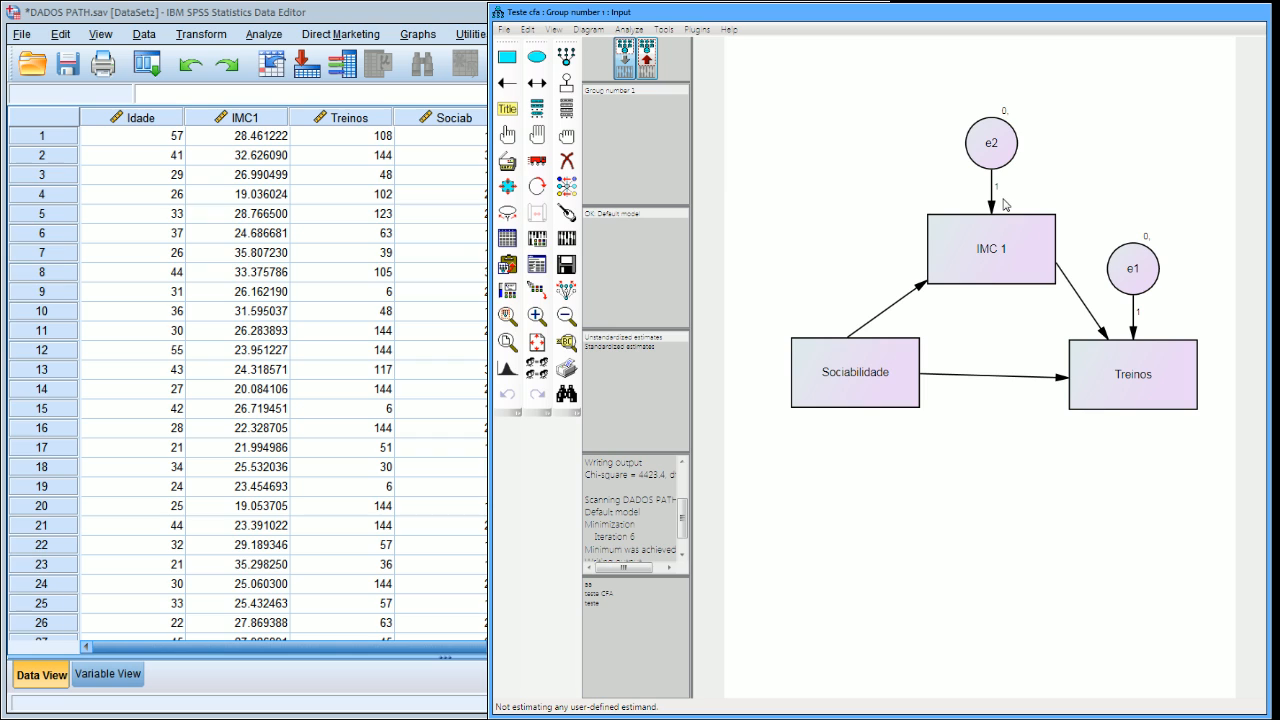
click(574, 241)
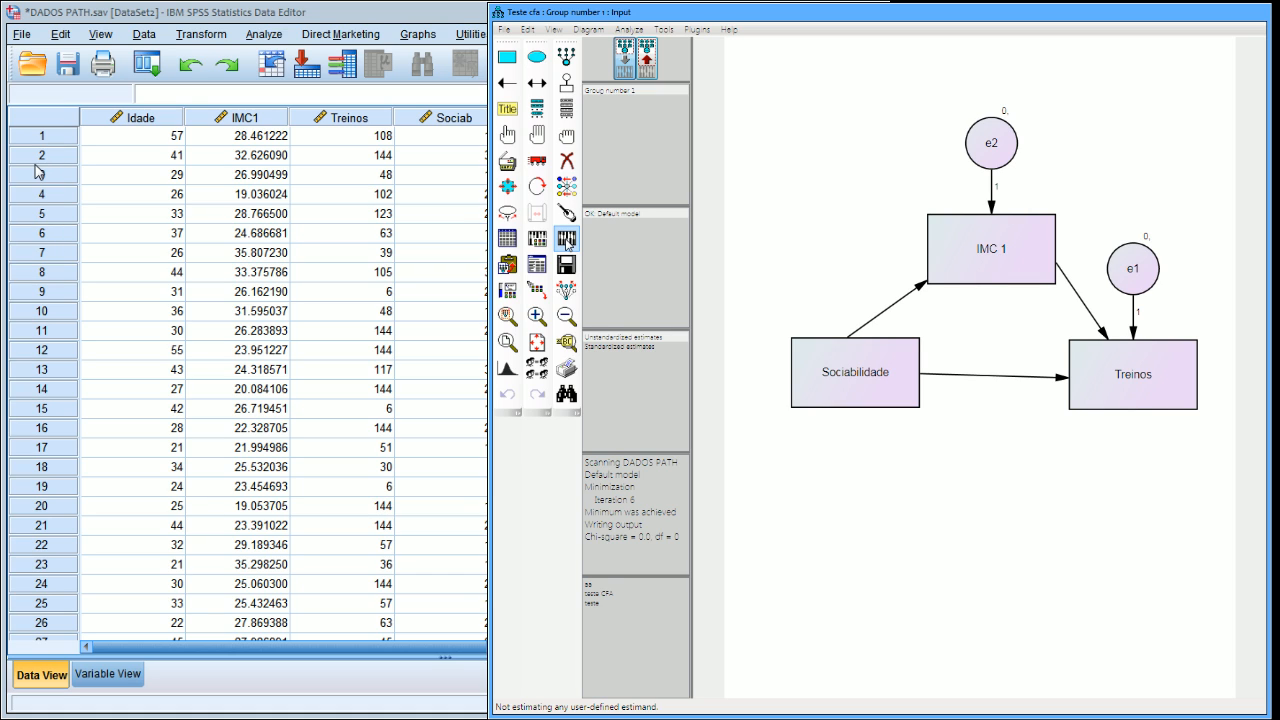
click(646, 62)
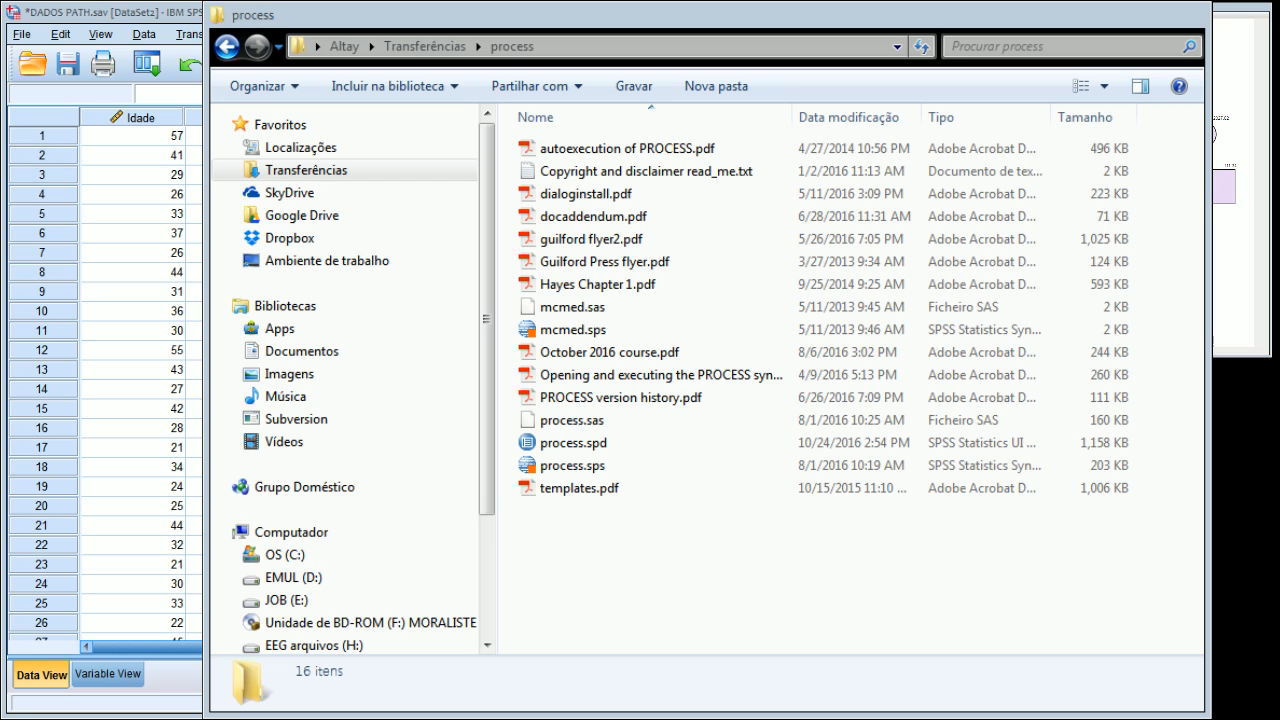
Look through the PDF files in the process folder, from dialoginstall.pdf to Hayes Chapter 1.pdf.
click(622, 196)
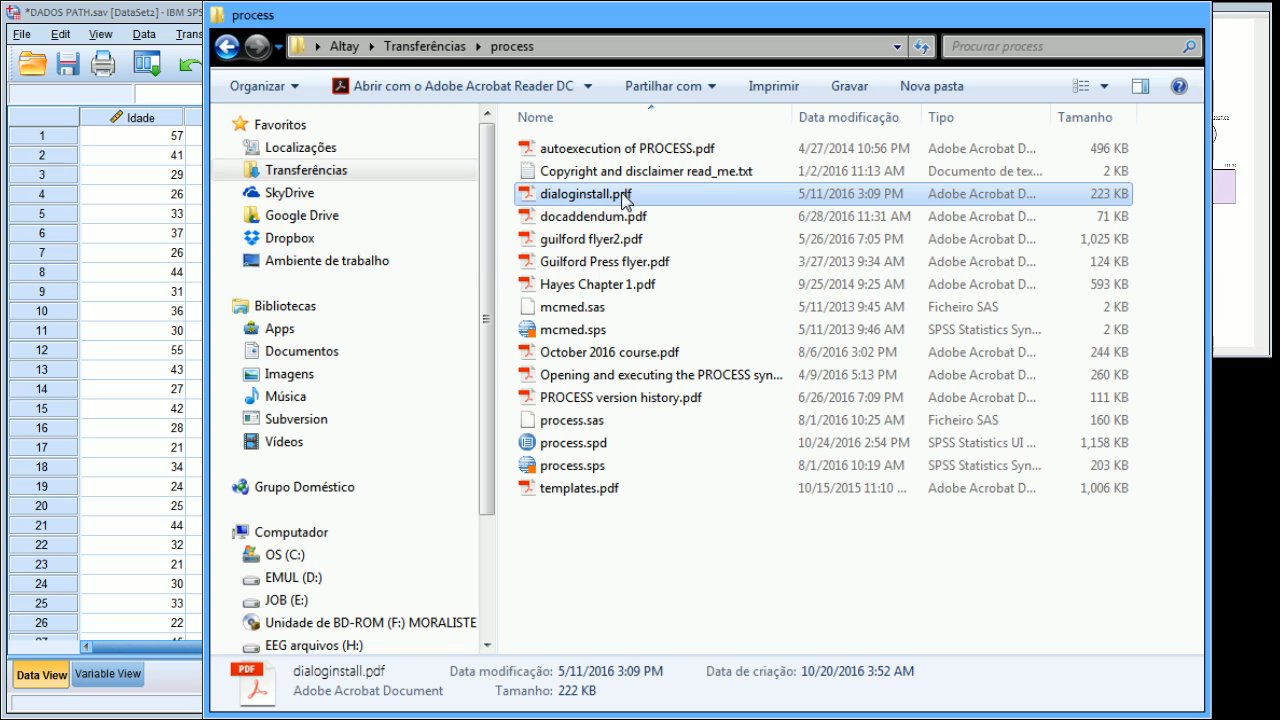
click(612, 216)
click(612, 239)
click(620, 264)
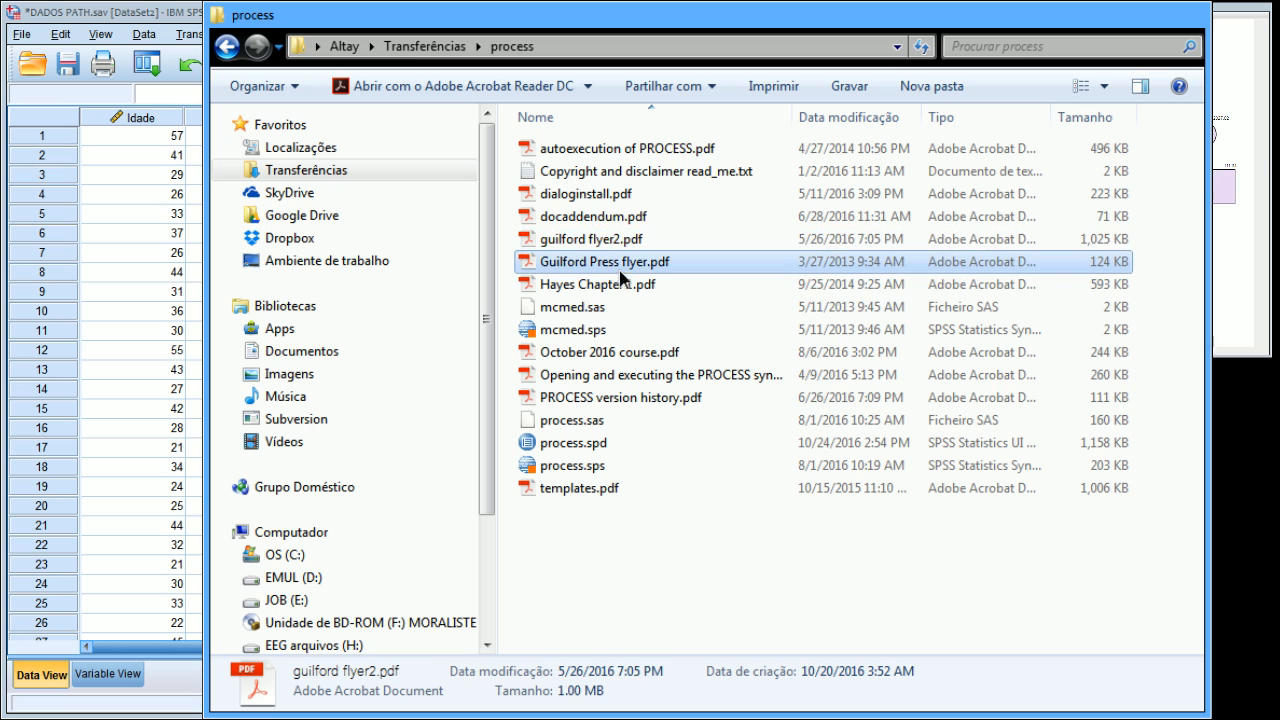
click(620, 299)
click(622, 285)
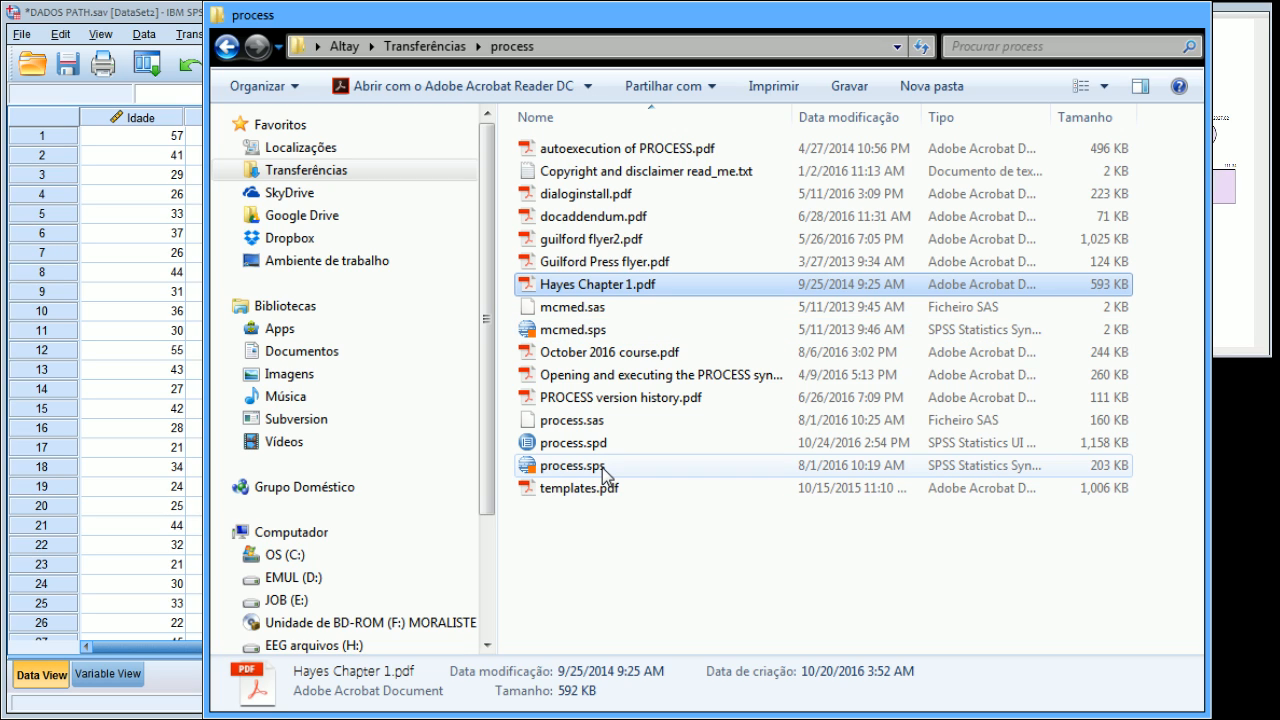
Open process.sps in the SPSS Syntax Editor, look through the macro code and close it.
click(572, 466)
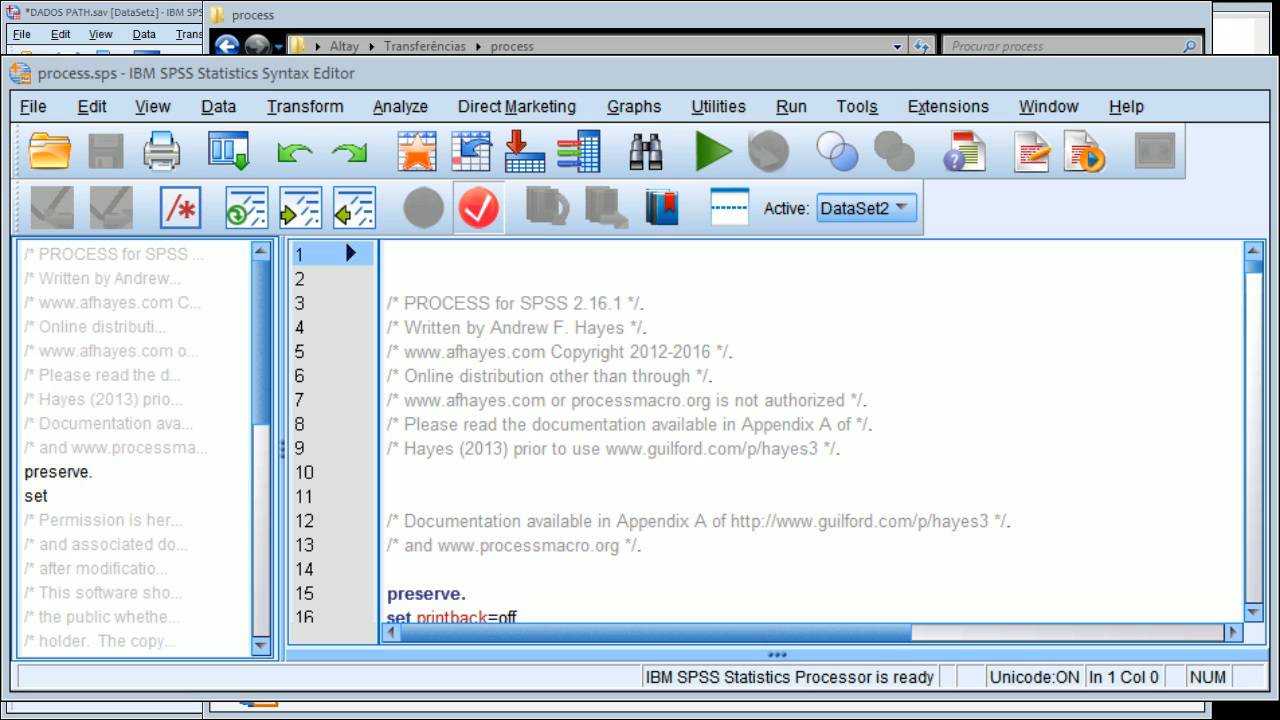
click(1241, 322)
click(1250, 524)
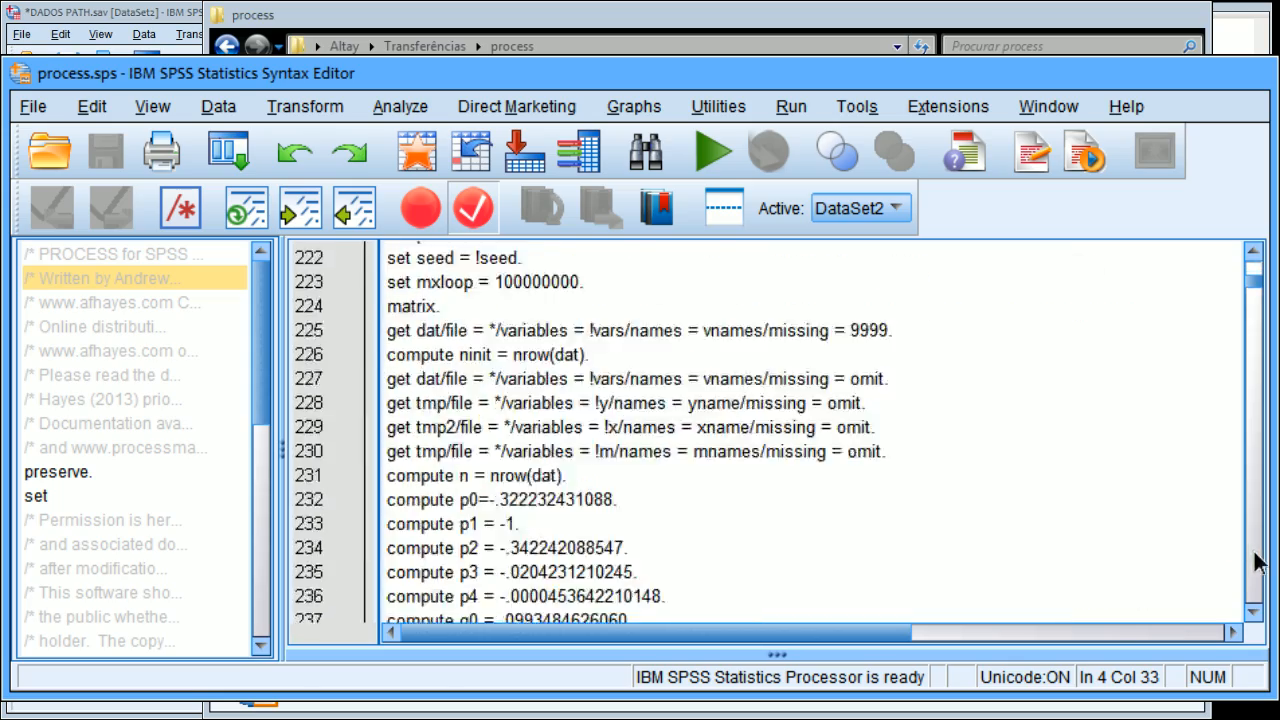
click(1254, 552)
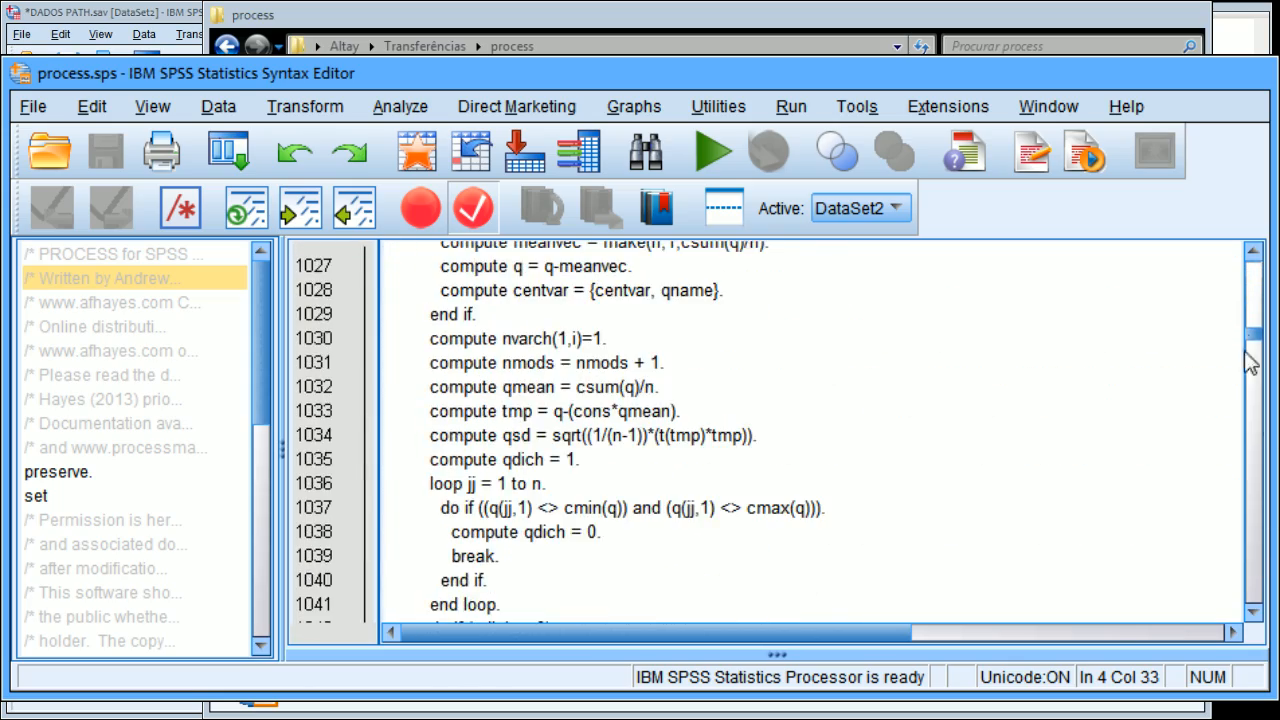
drag(1252, 334, 1265, 470)
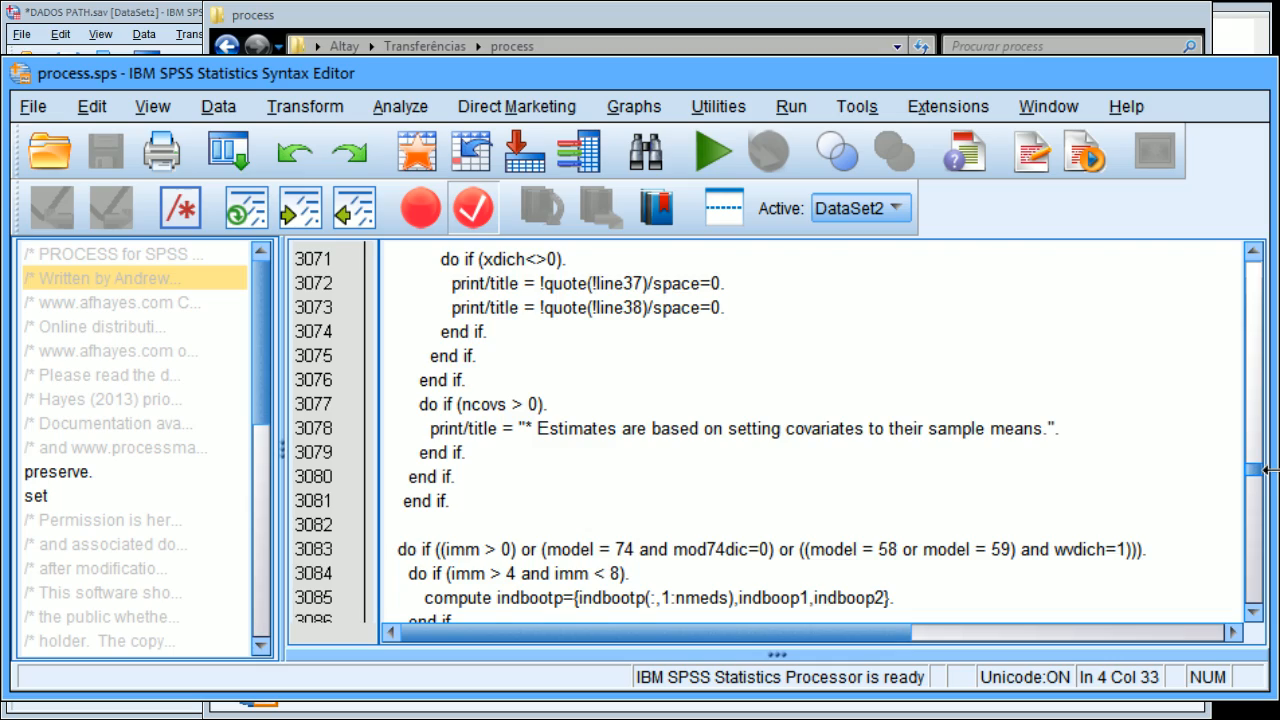
drag(1263, 469, 1240, 230)
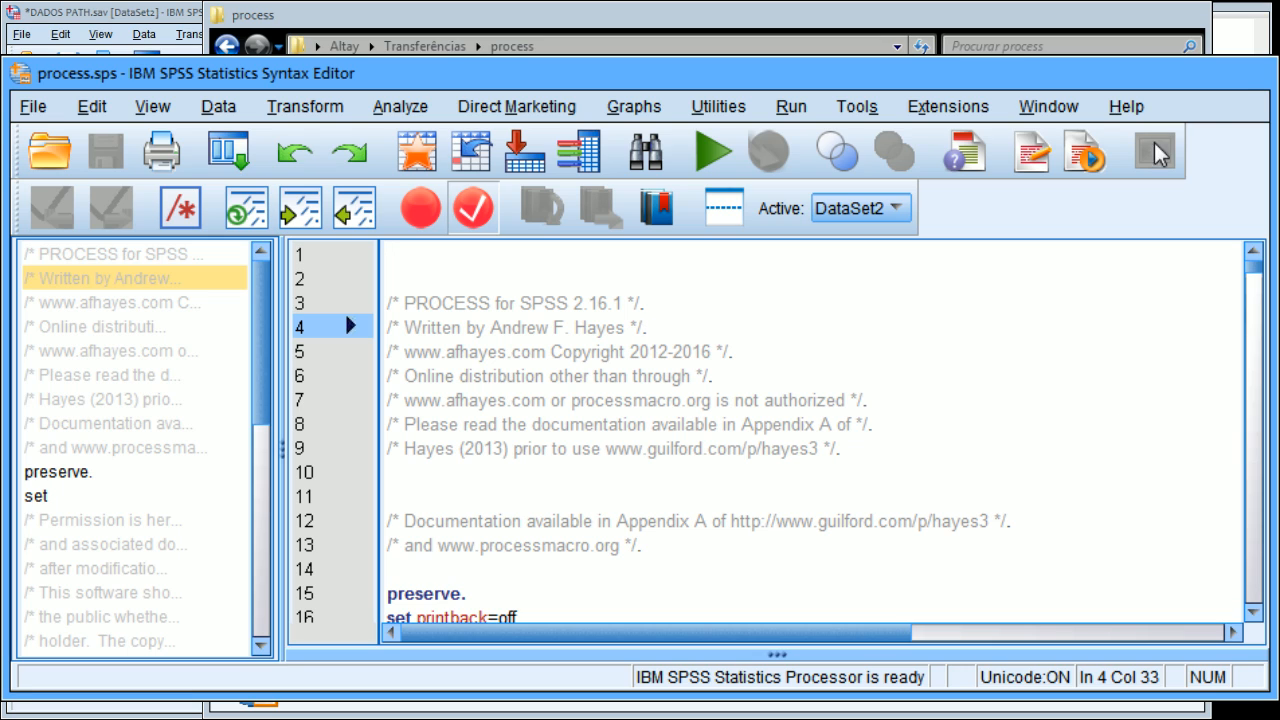
click(1256, 76)
Open the process.spd custom dialog installer, cancel the installation and close the process folder.
click(587, 474)
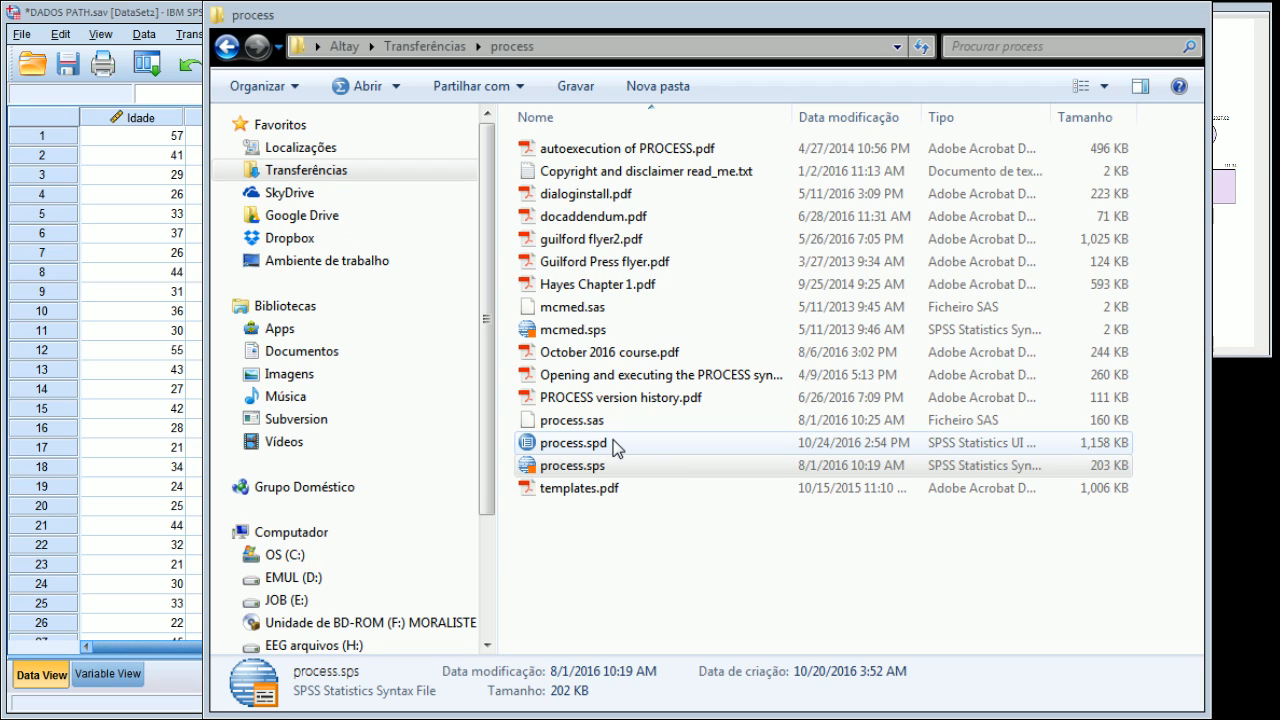
double_click(613, 440)
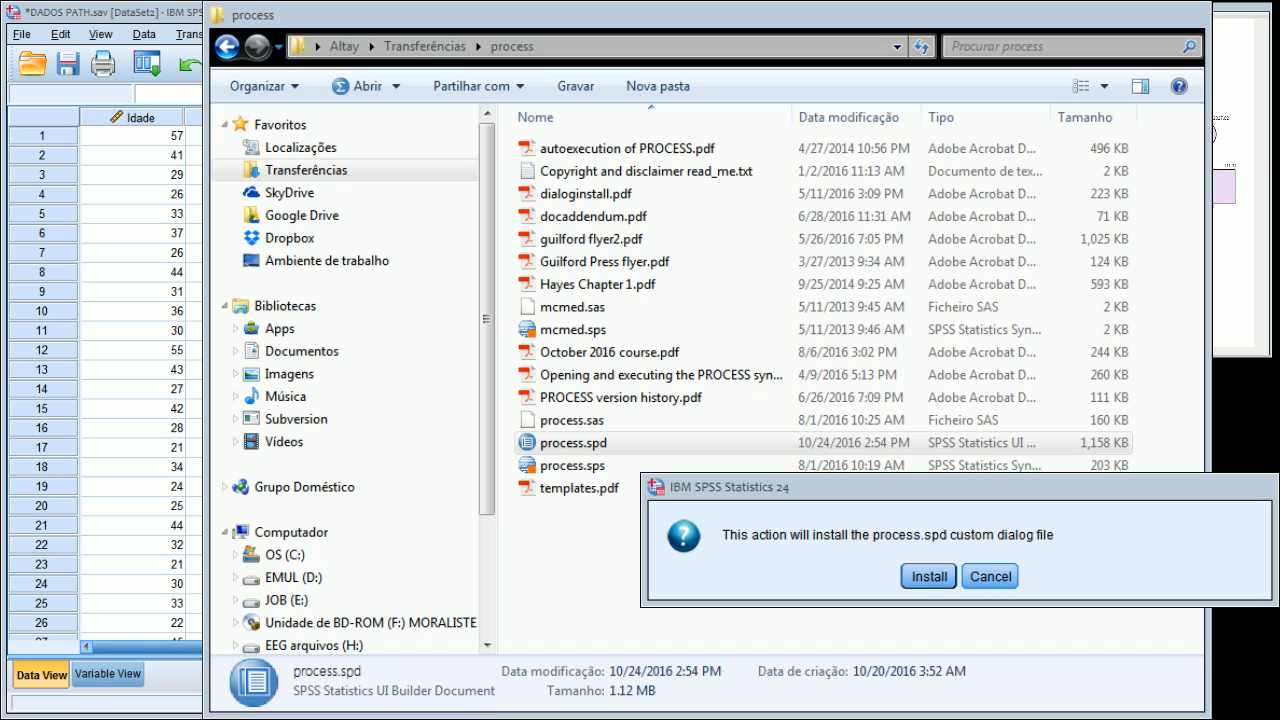
click(1000, 580)
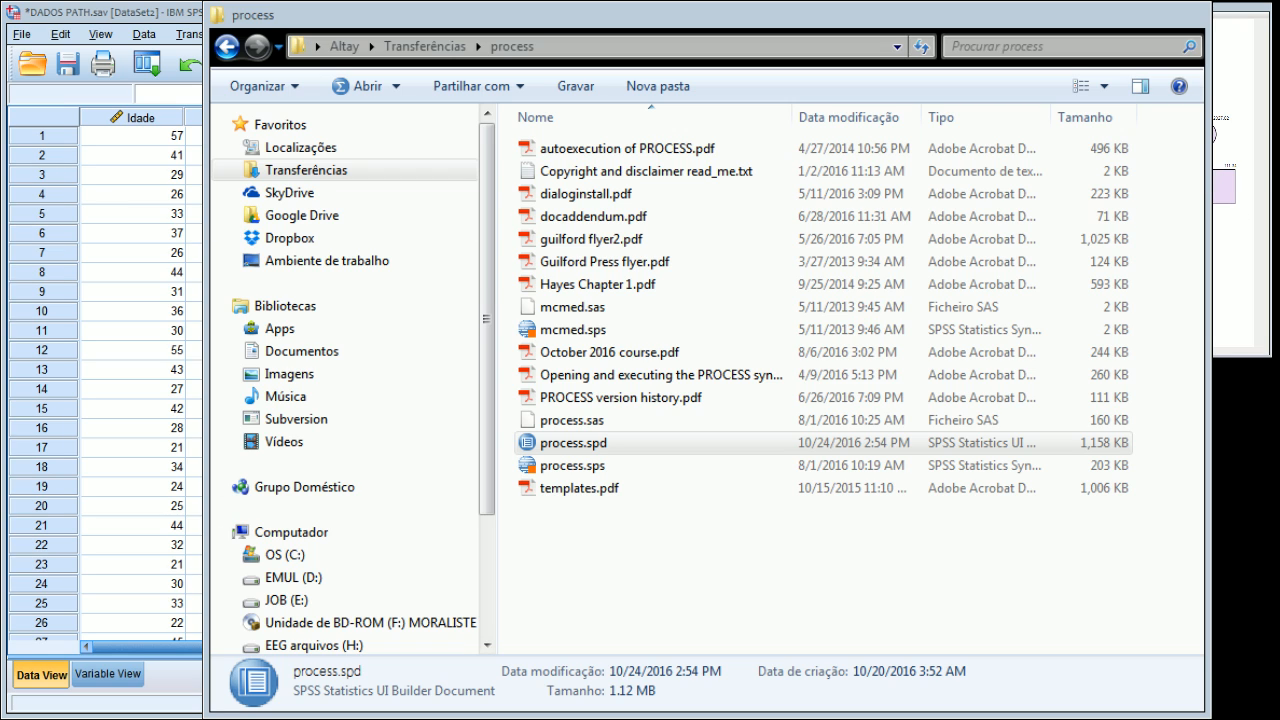
click(1183, 20)
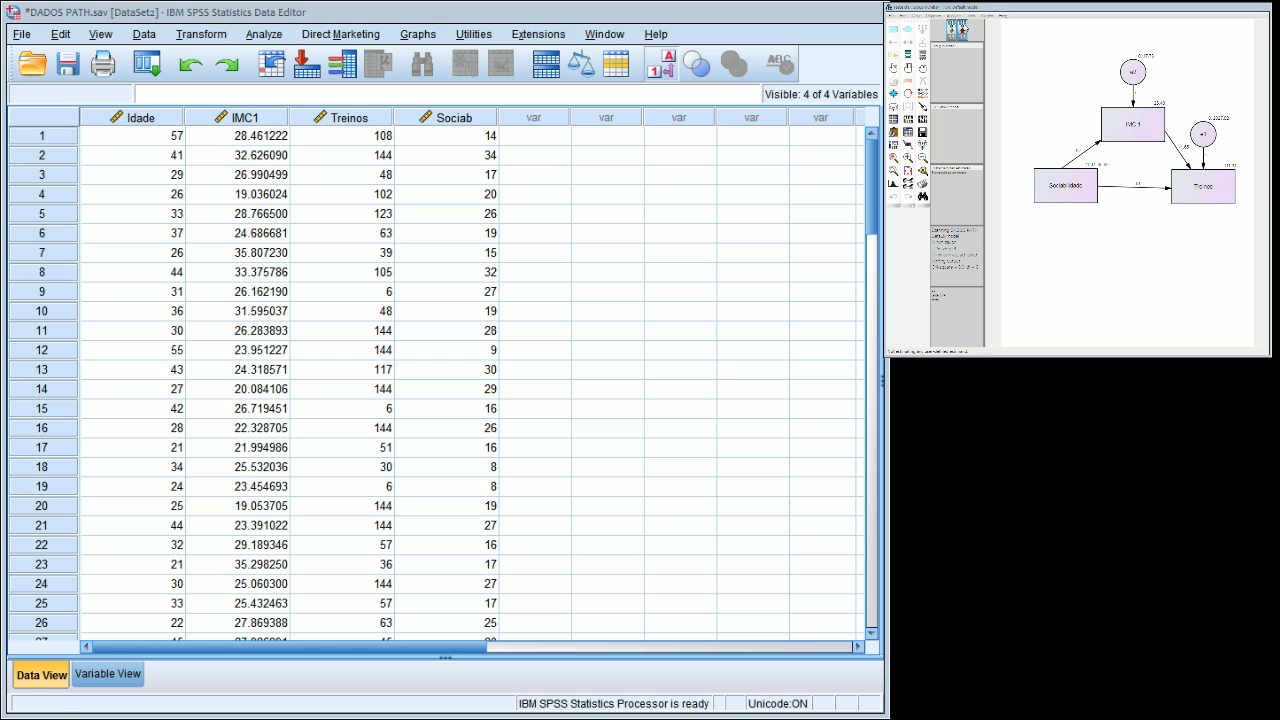
Open the PROCESS procedure for the DADOS PATH data and assign Treinos as outcome variable (Y) and Sociab as independent variable (X).
click(277, 38)
mouse_move(348, 232)
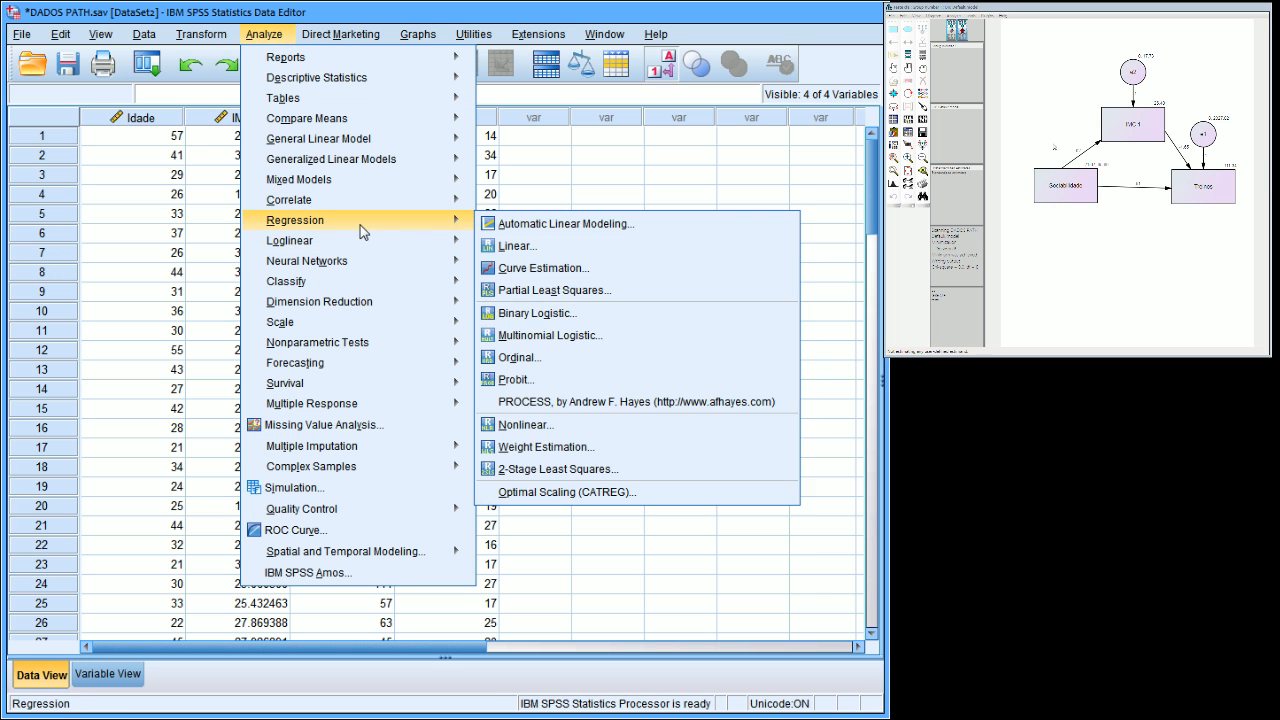
click(564, 402)
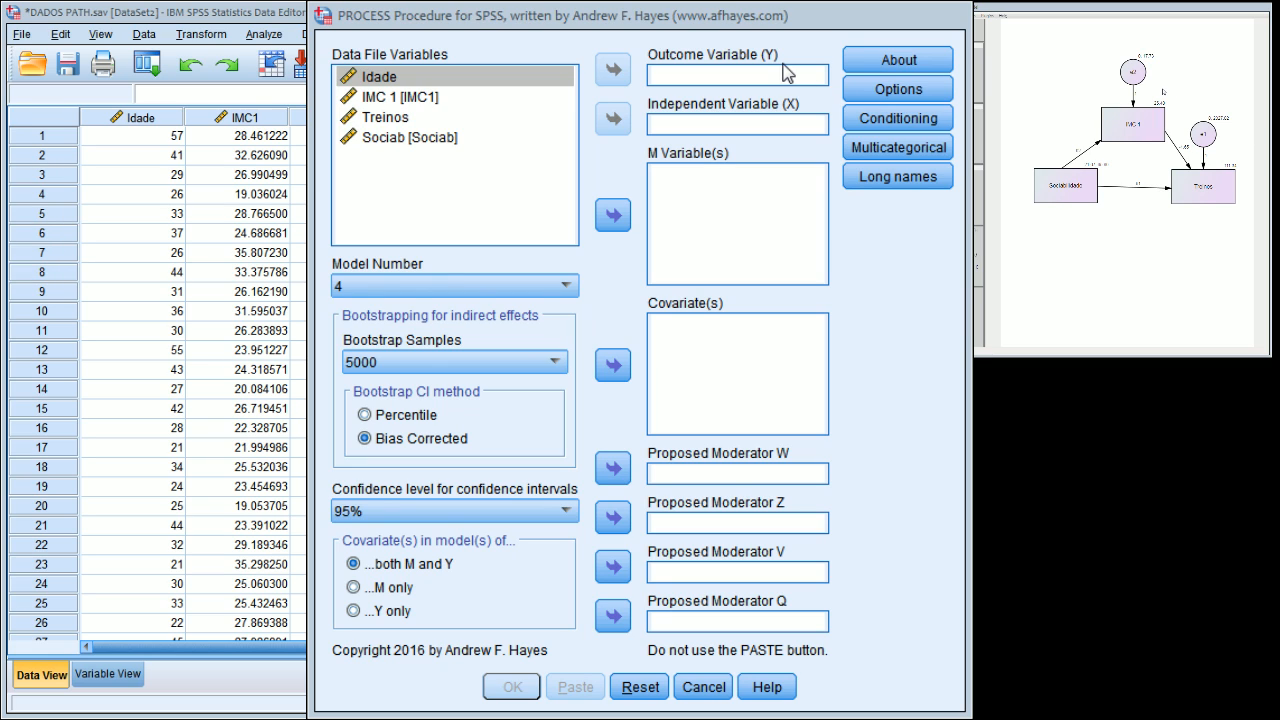
click(443, 116)
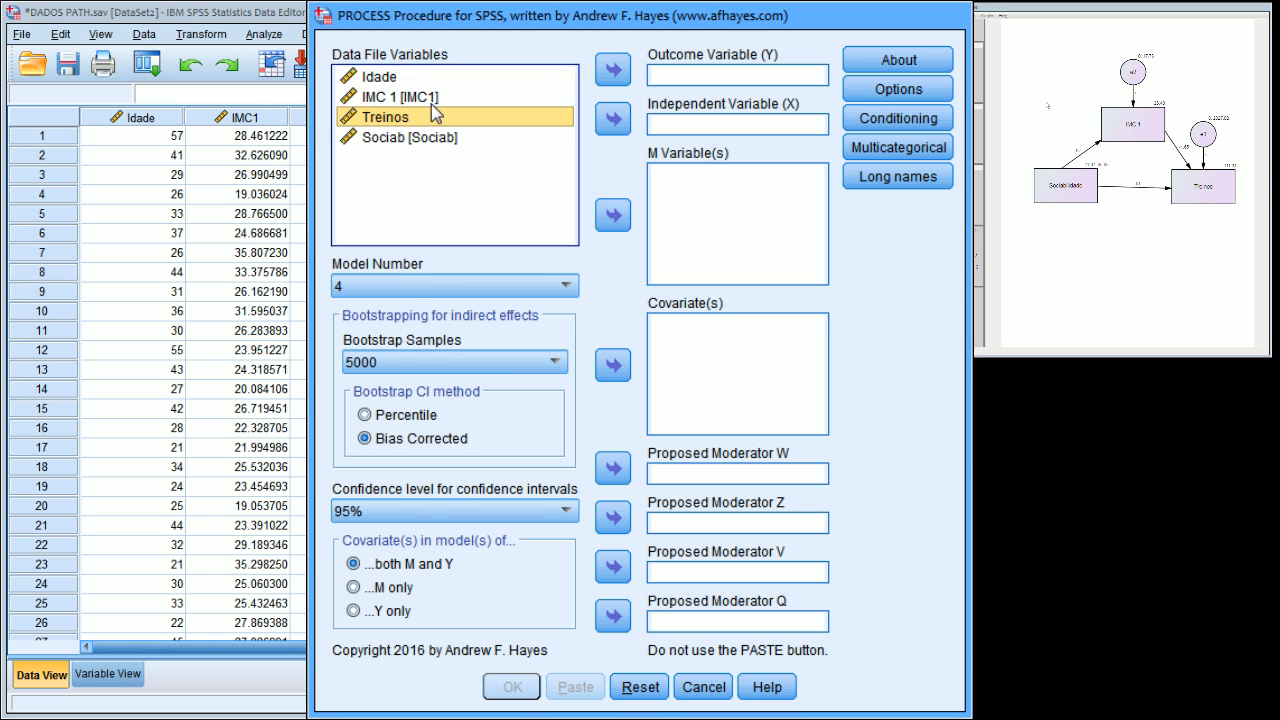
click(610, 73)
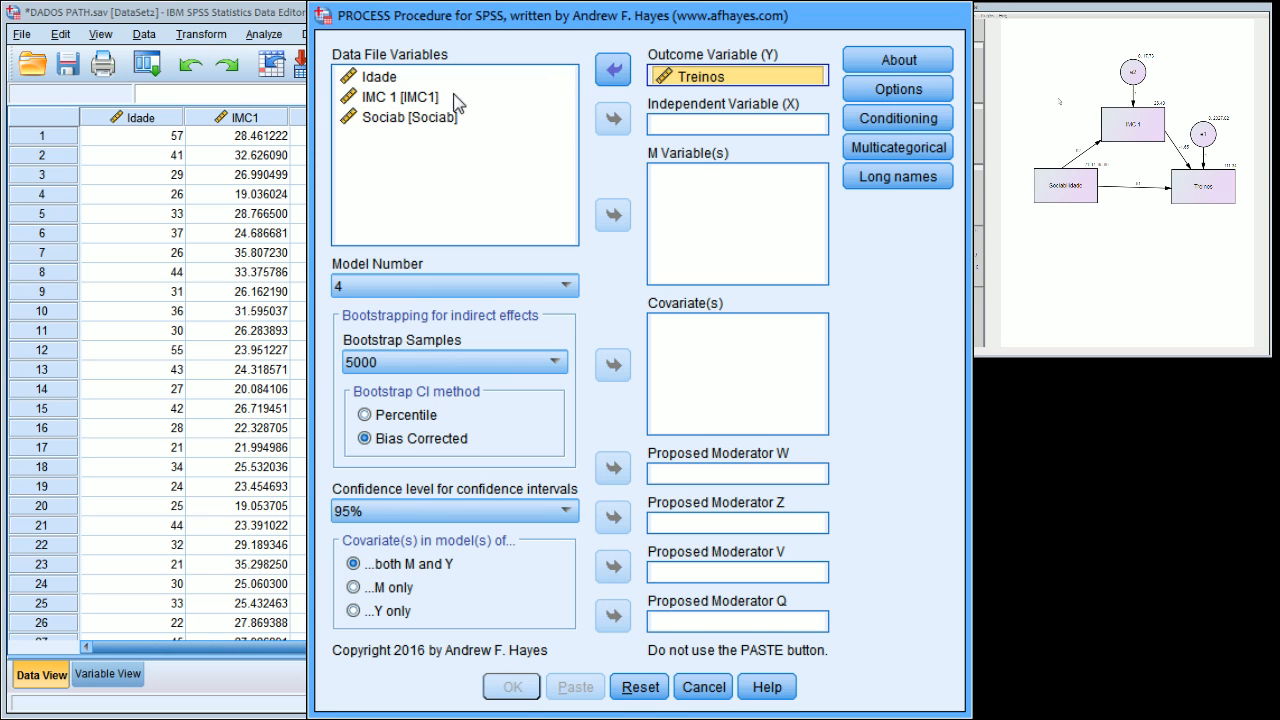
click(430, 118)
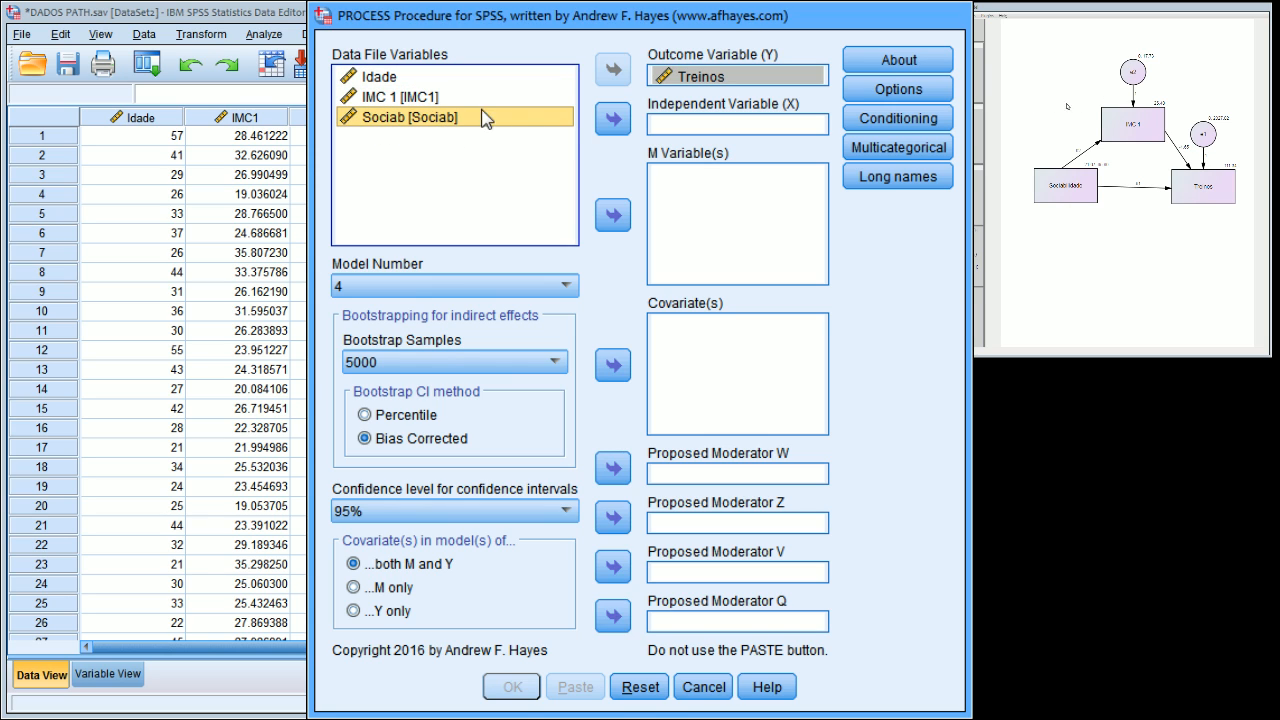
click(610, 120)
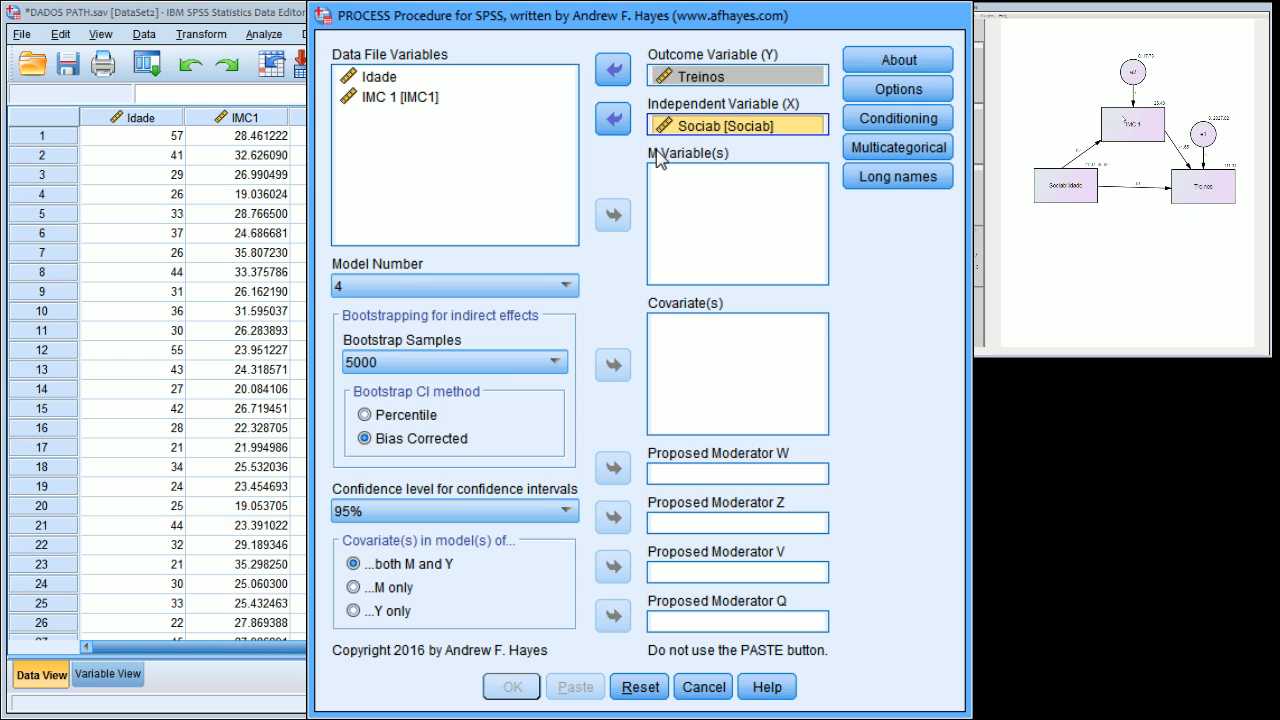
Assign IMC 1 as the M variable, keeping model number 4 and 5000 bootstrap samples.
click(410, 97)
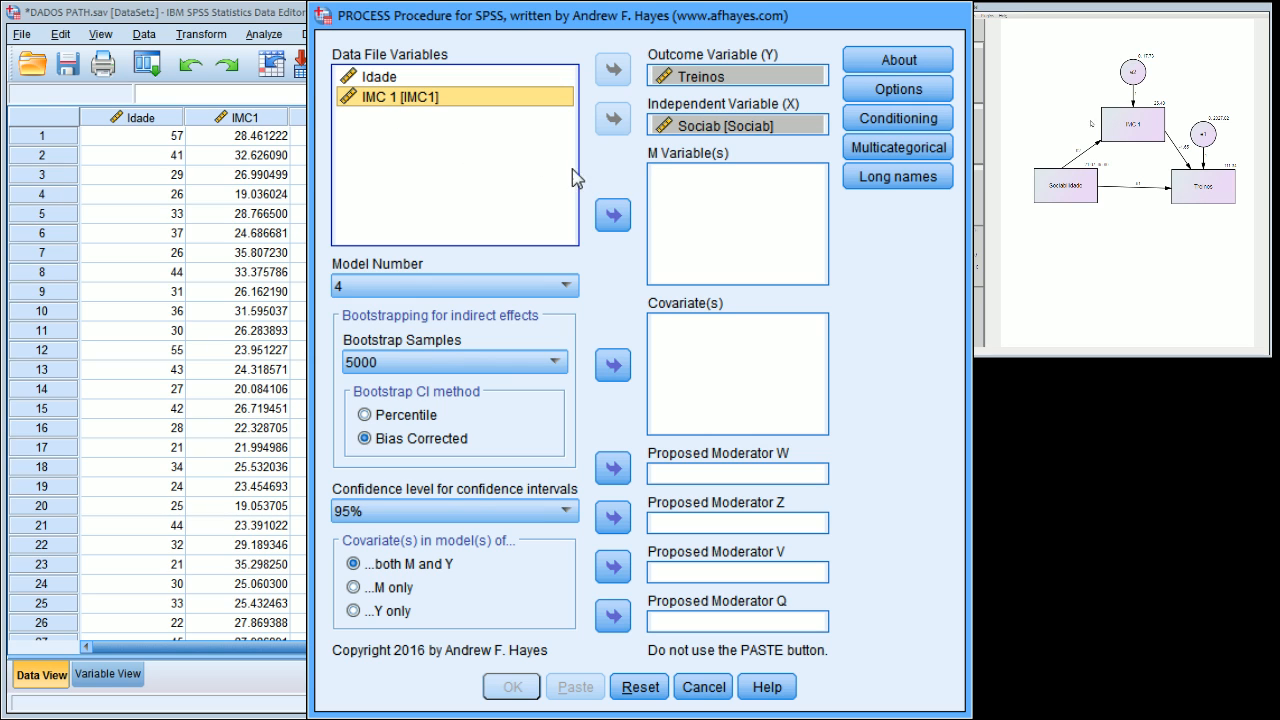
click(614, 216)
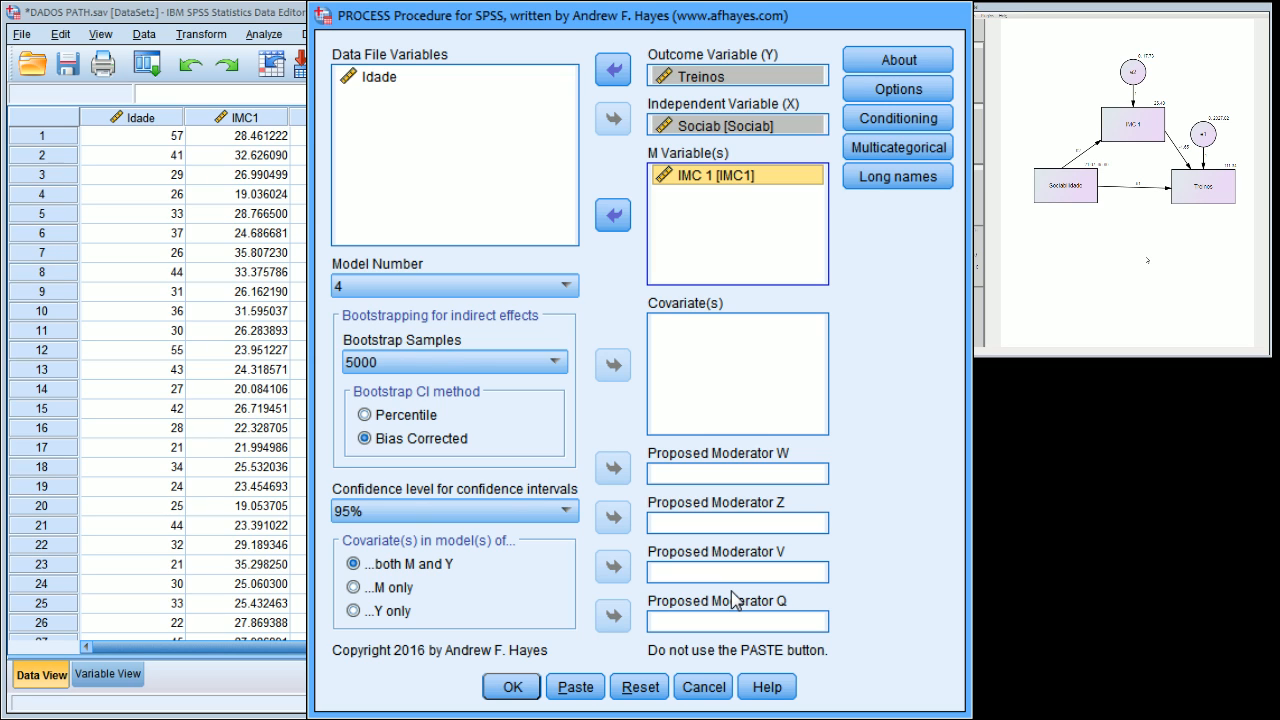
click(437, 290)
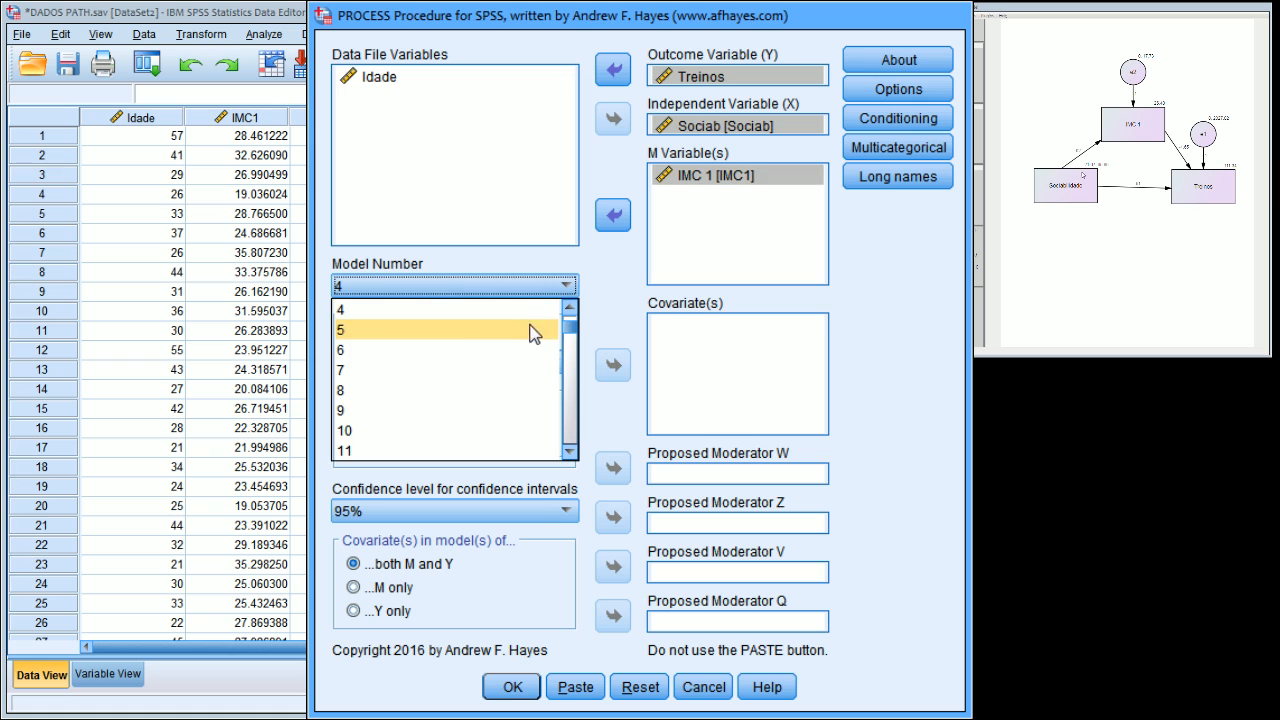
mouse_move(569, 328)
mouse_down()
mouse_move(561, 469)
mouse_move(580, 315)
mouse_up()
click(517, 370)
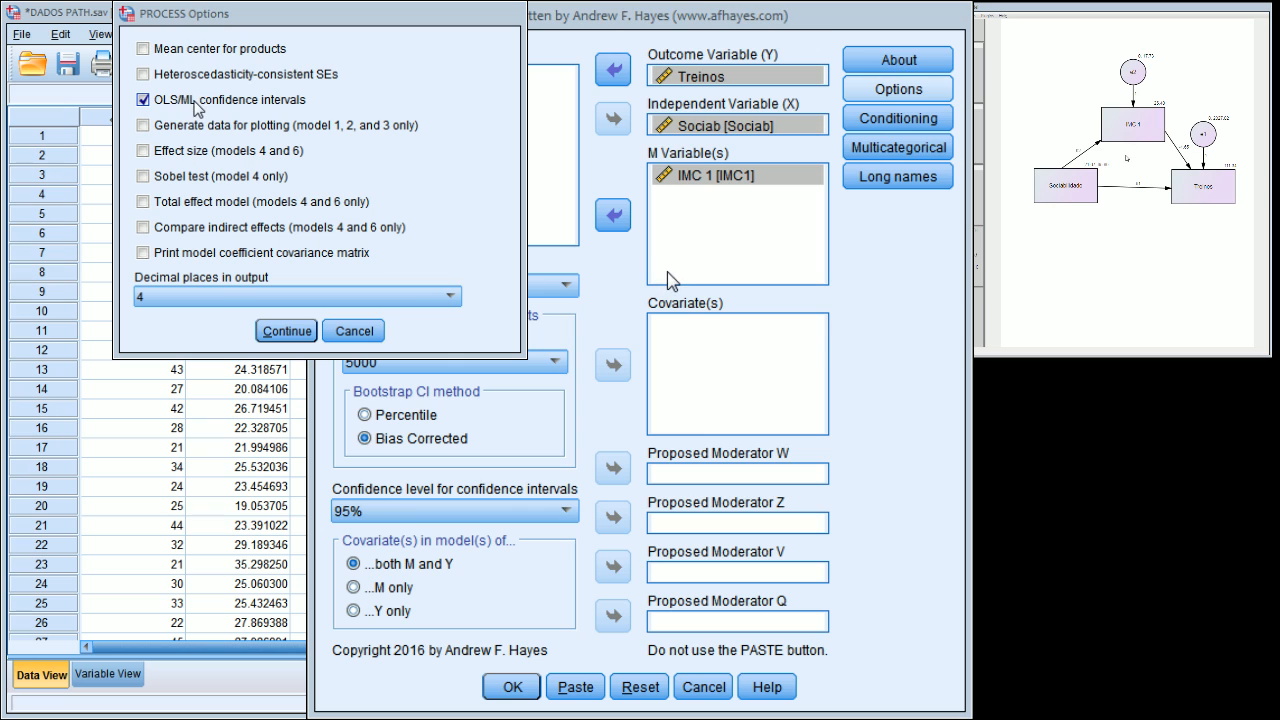
Accept the PROCESS options with only OLS/ML confidence intervals enabled, leaving Effect size off, and run the mediation analysis.
click(170, 152)
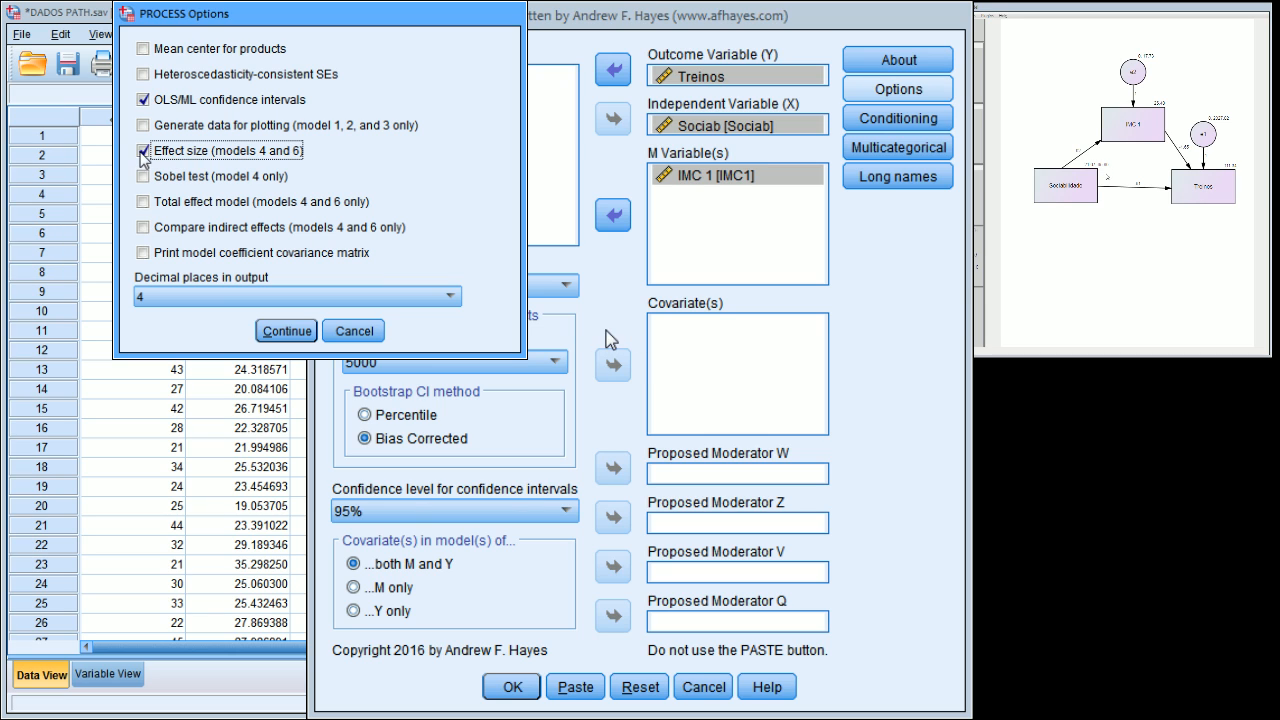
click(150, 154)
click(297, 334)
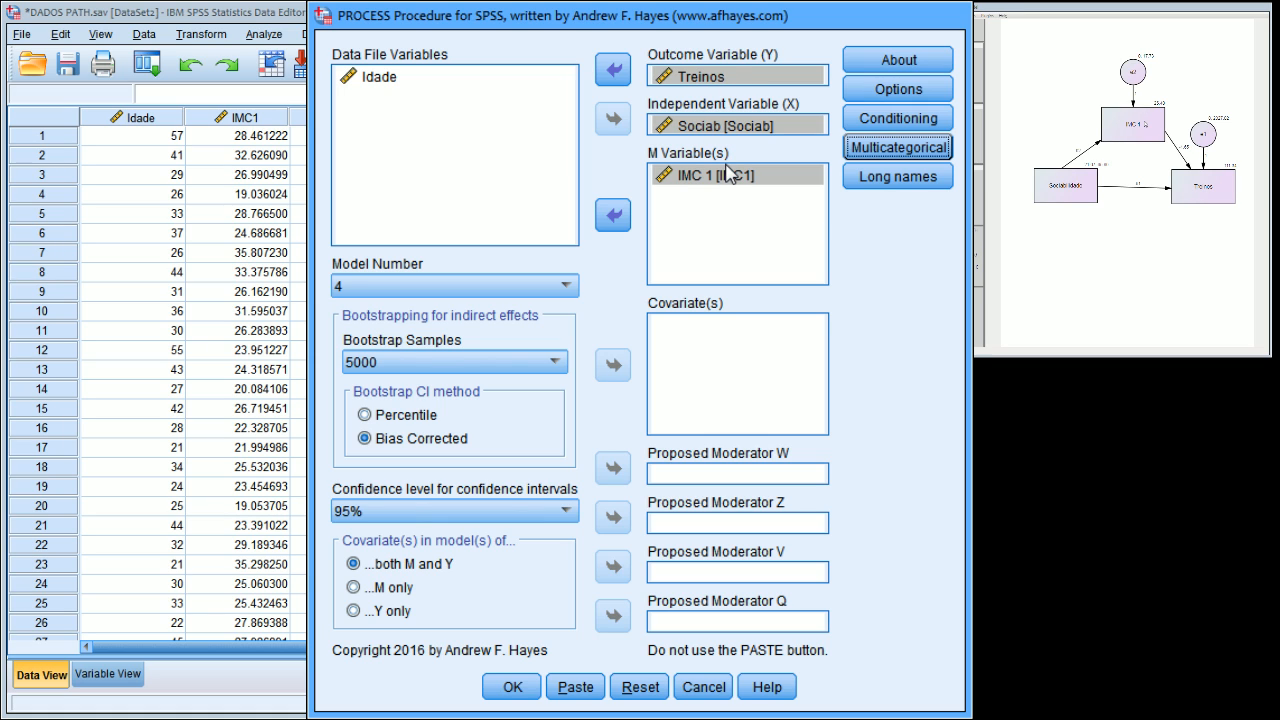
click(513, 690)
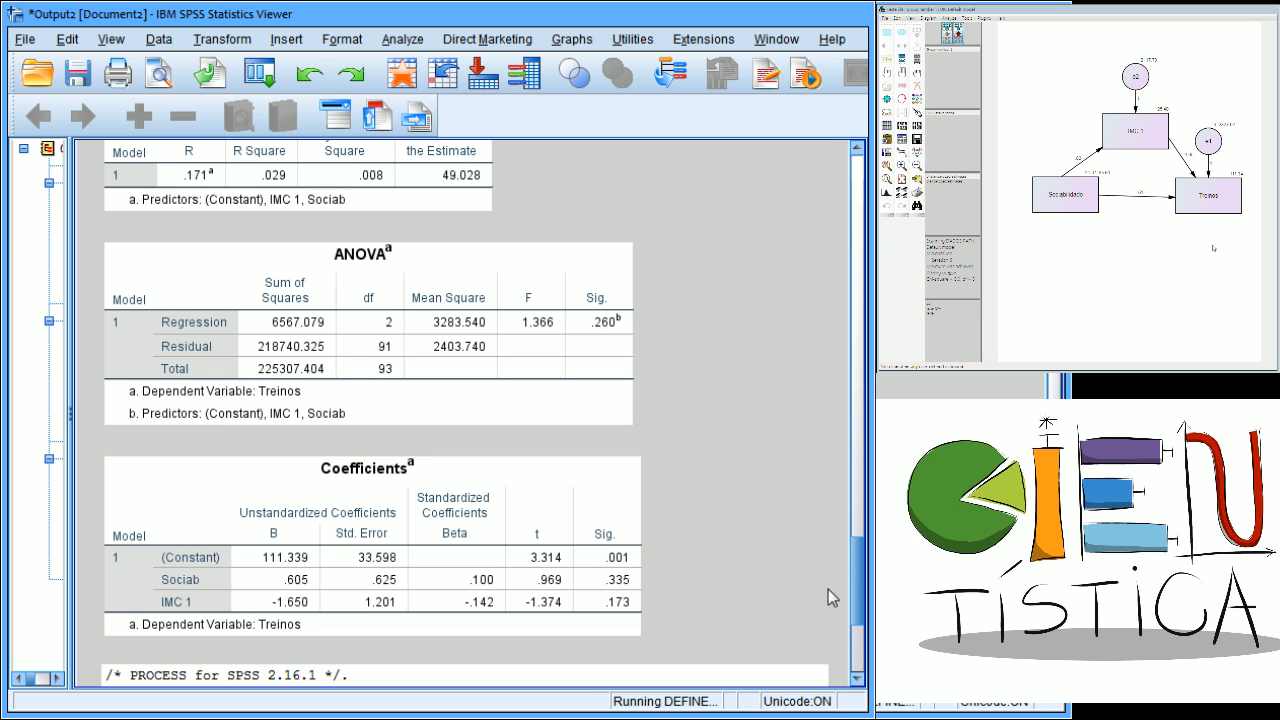
Examine the PROCESS matrix output: the model settings, the IMC1 and Treinos outcome models, the direct and indirect effects, and the analysis notes.
drag(858, 598, 856, 666)
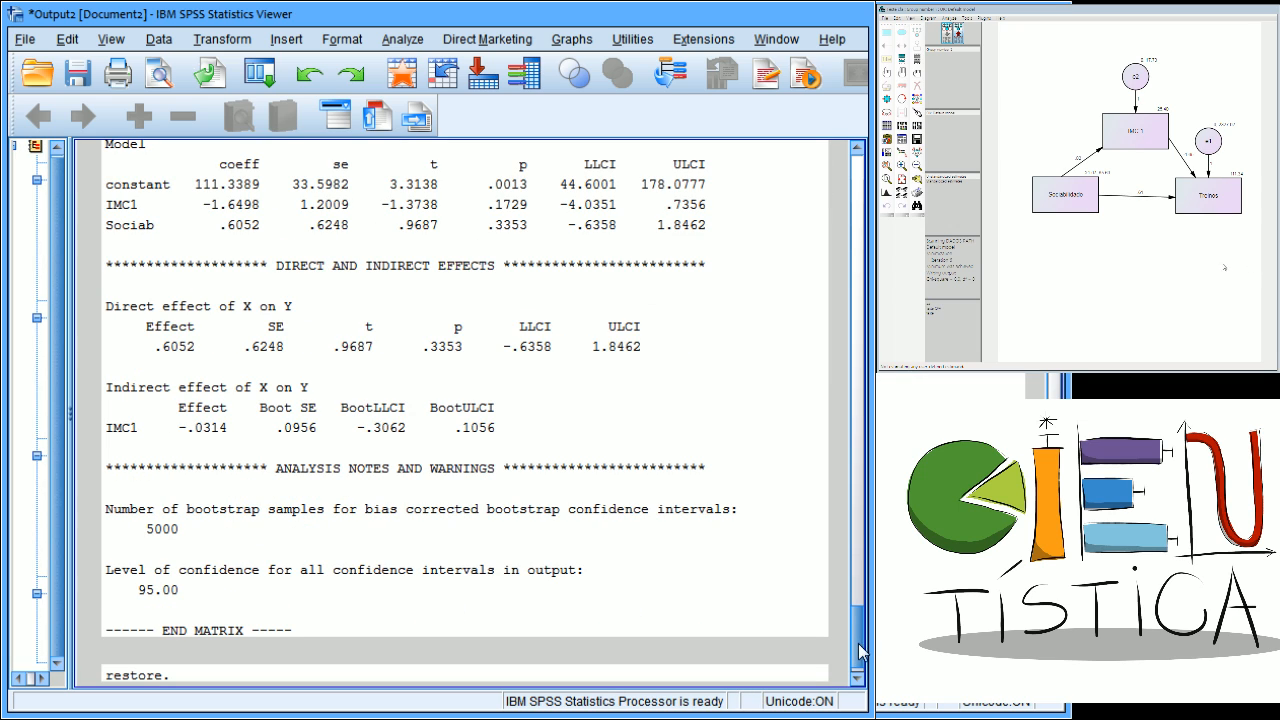
drag(858, 650, 867, 555)
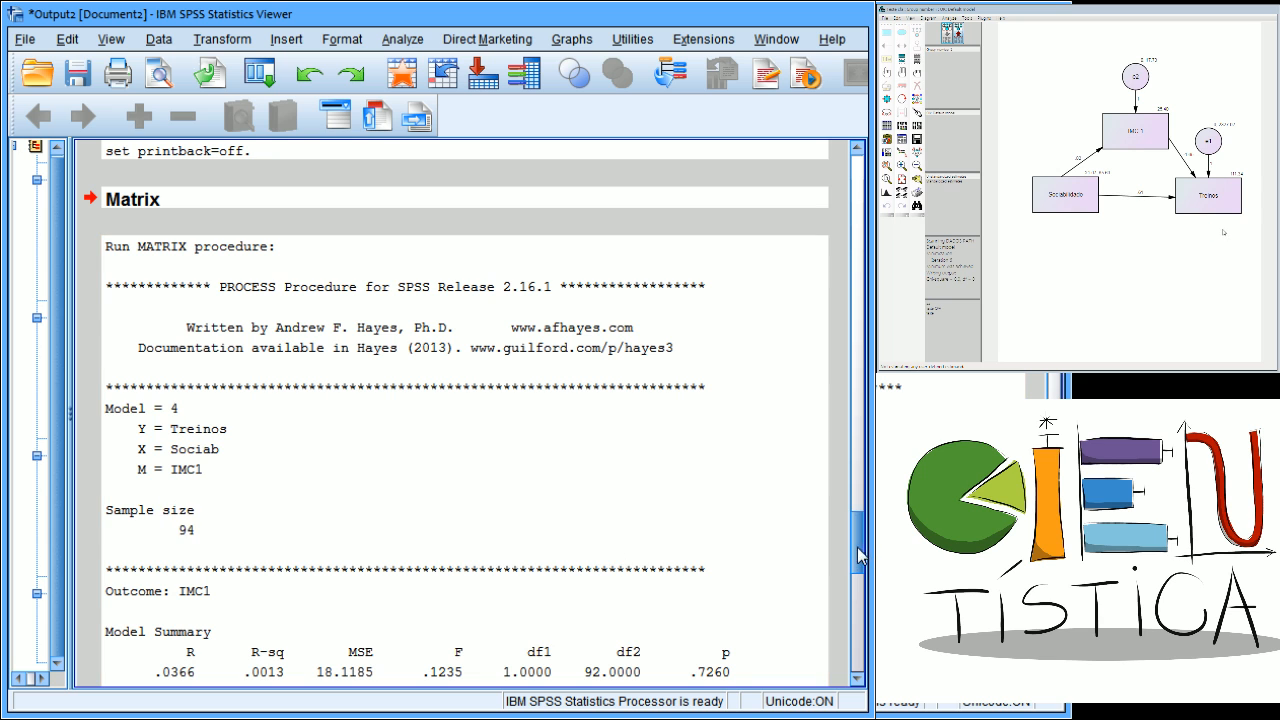
drag(857, 548, 857, 593)
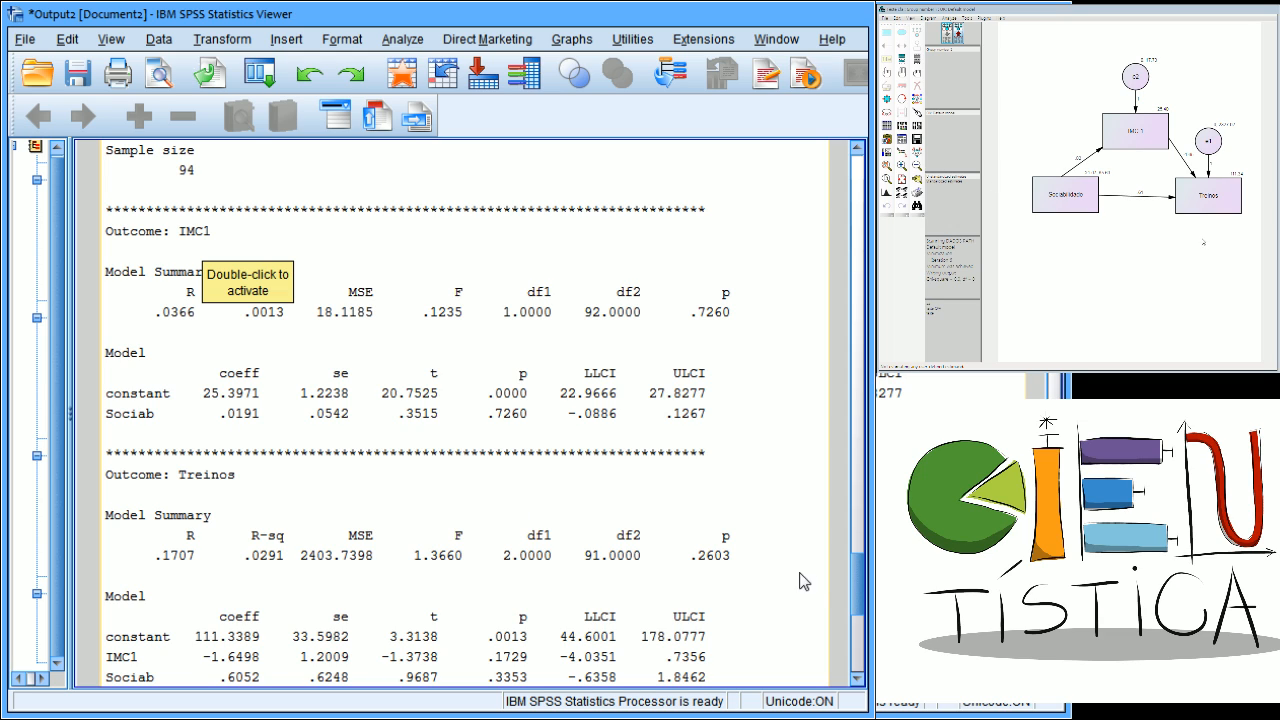
scroll(857, 580, down, 4)
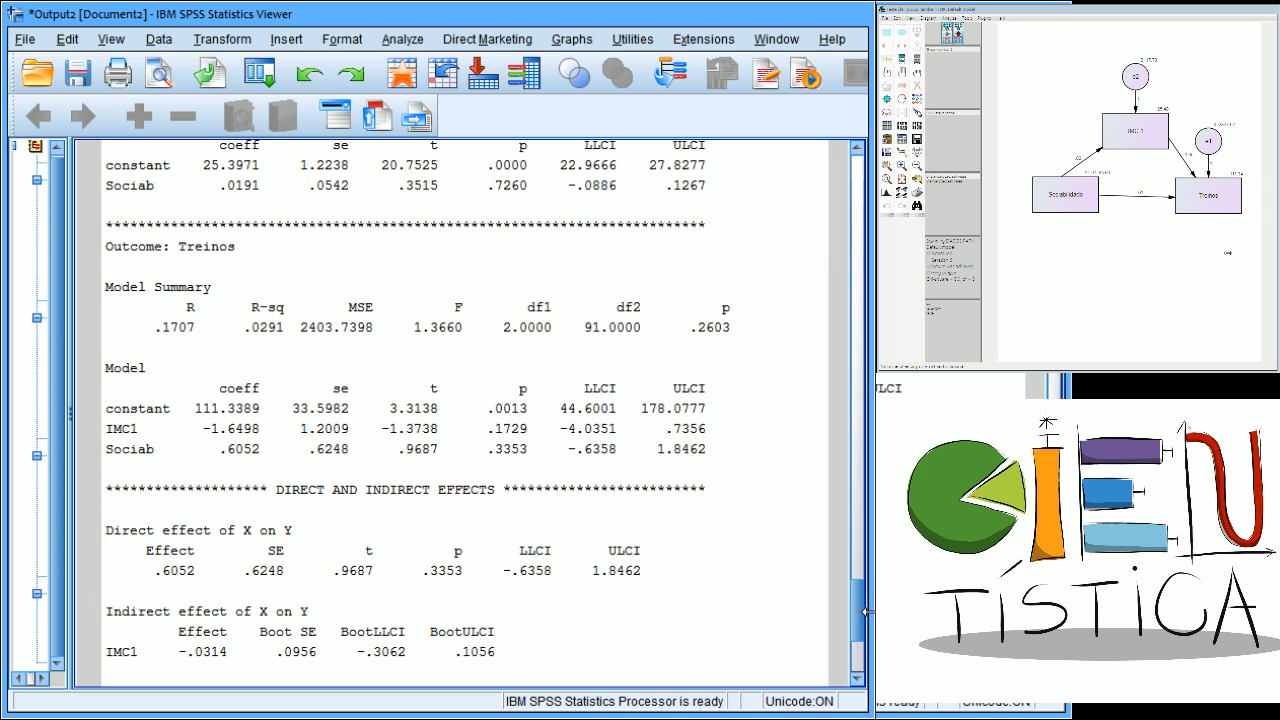
drag(866, 612, 864, 638)
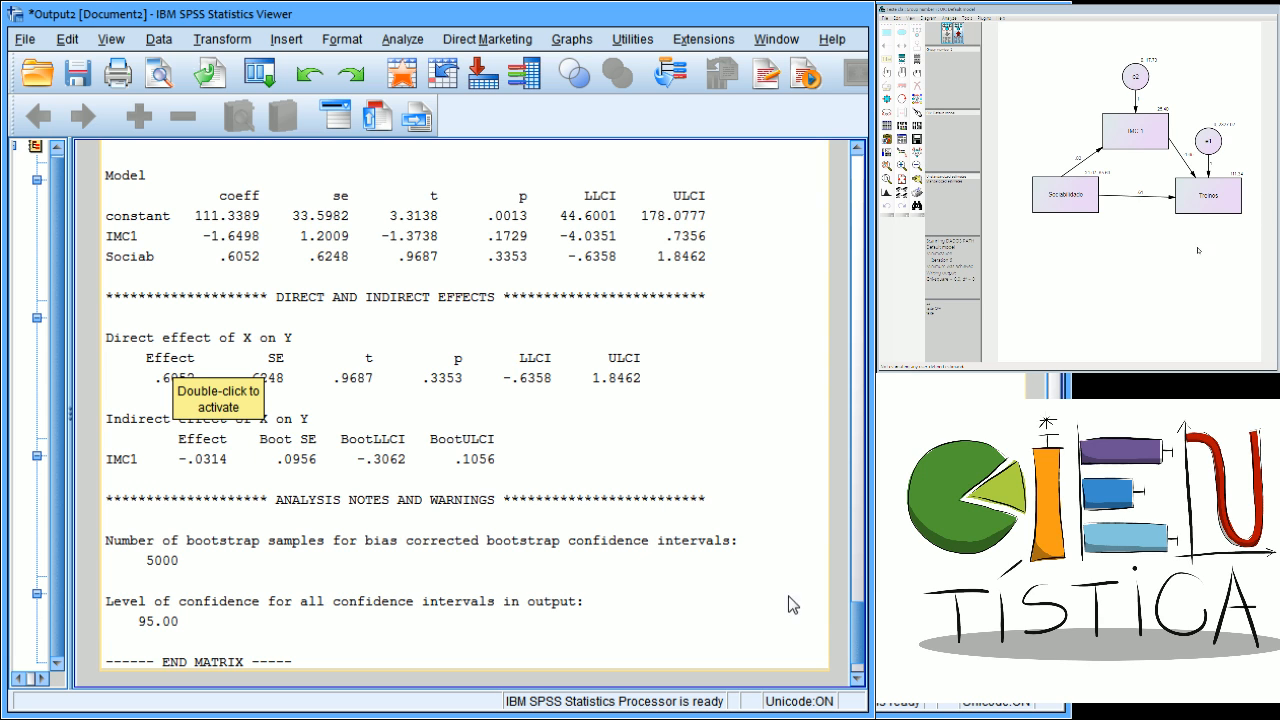
drag(859, 645, 868, 599)
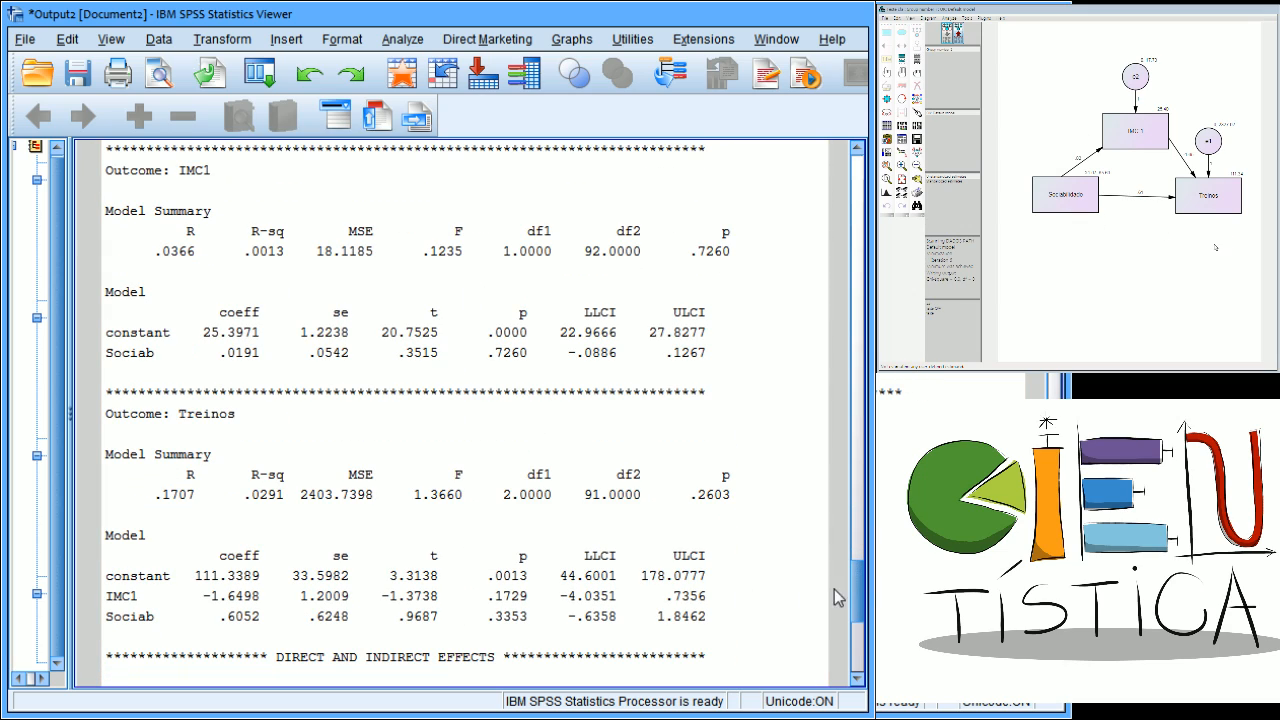
drag(853, 587, 854, 640)
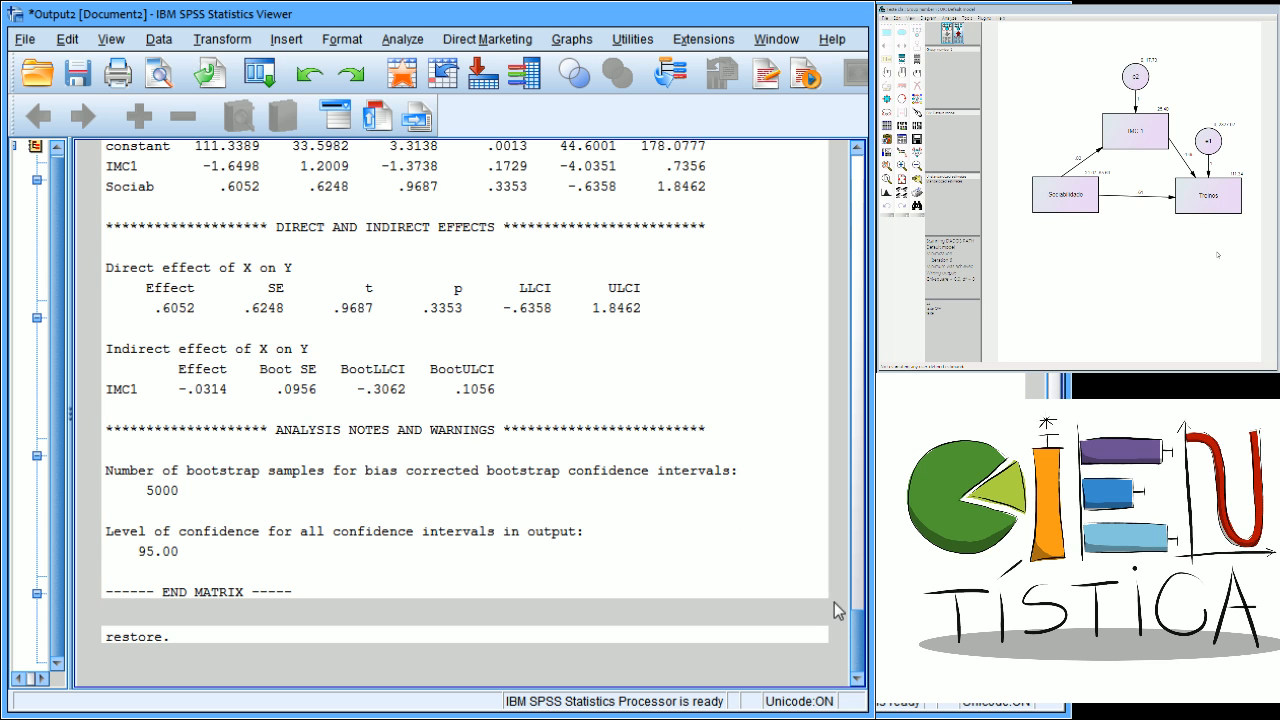
drag(860, 632, 872, 582)
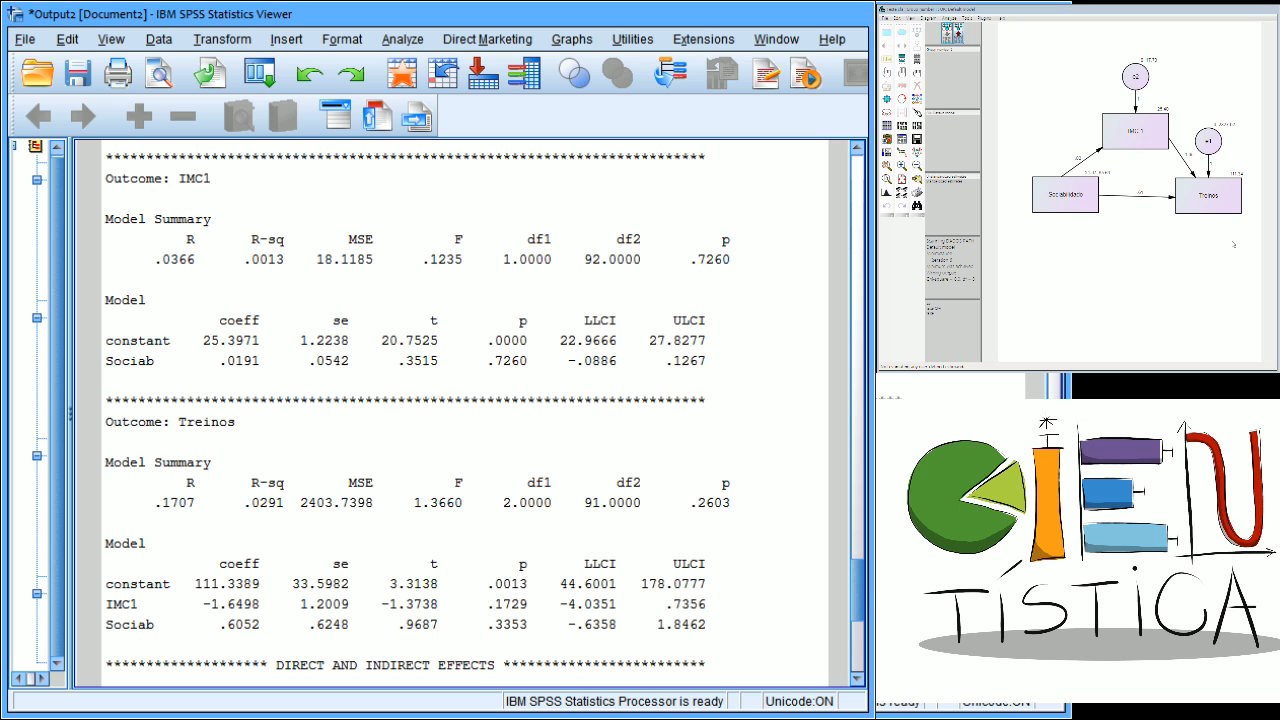
scroll(866, 575, up, 4)
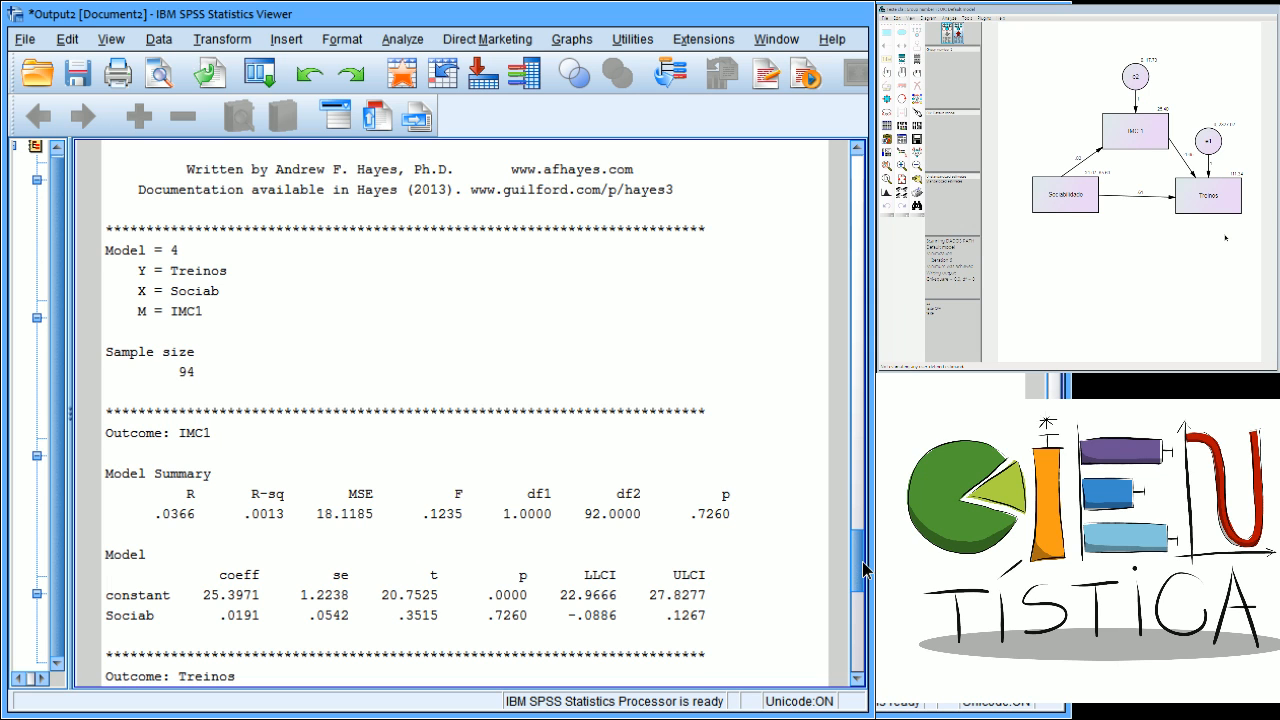
drag(866, 570, 867, 618)
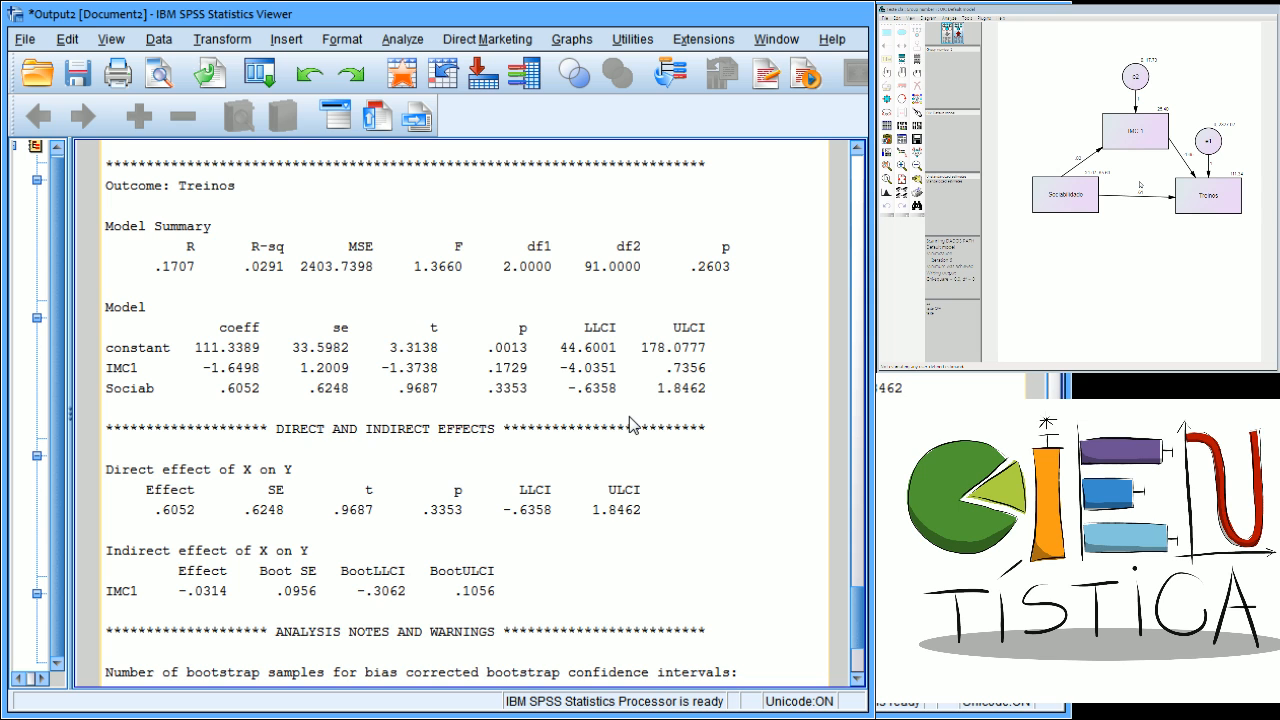
scroll(864, 605, down, 3)
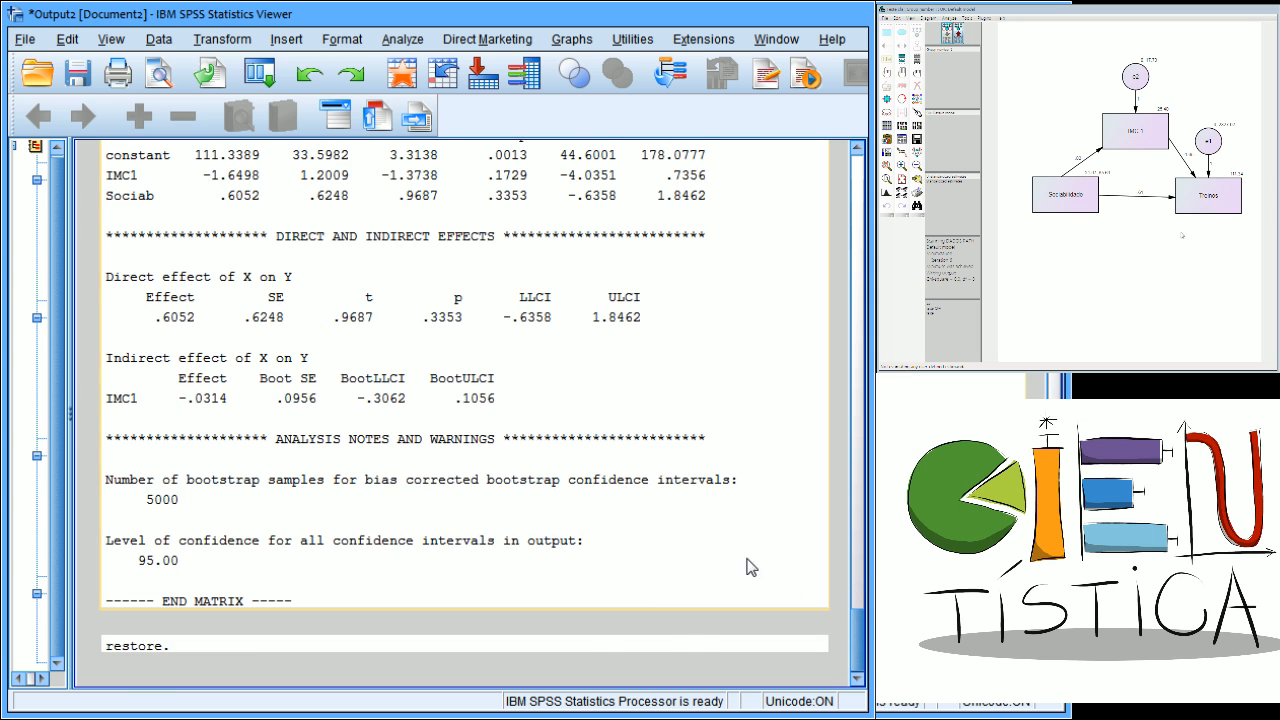
click(660, 501)
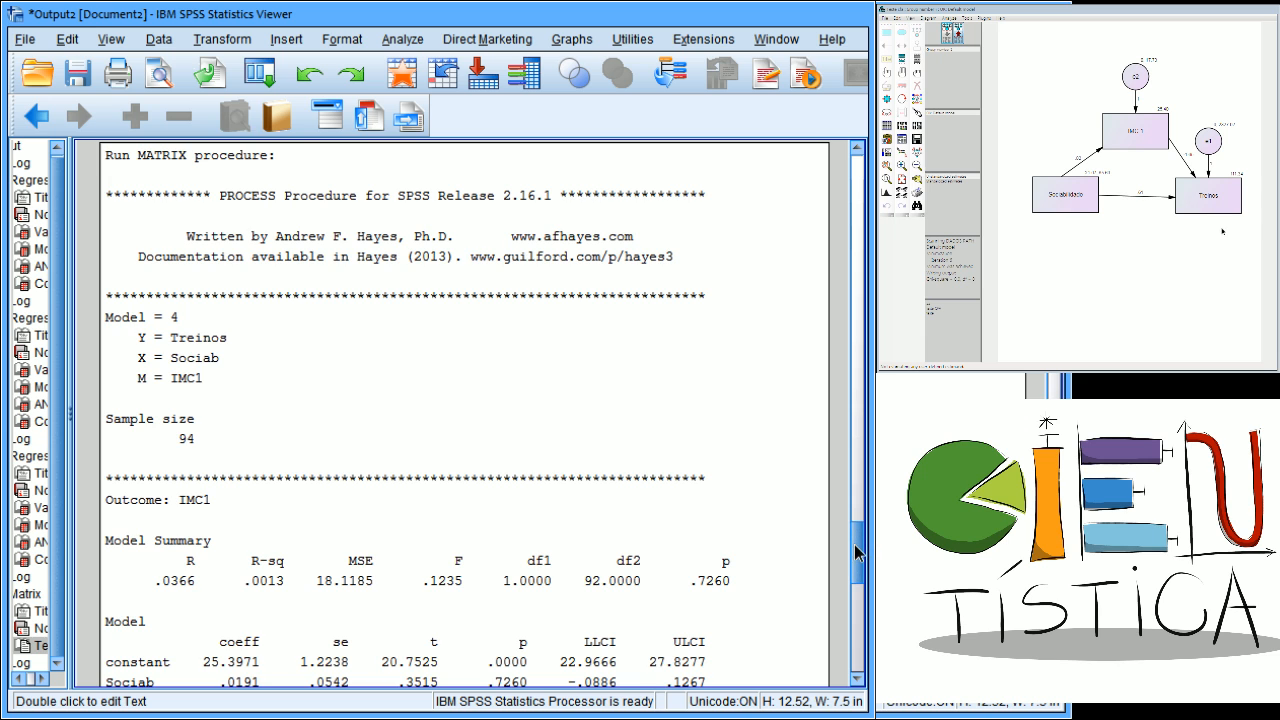
drag(855, 554, 855, 567)
scroll(857, 567, down, 2)
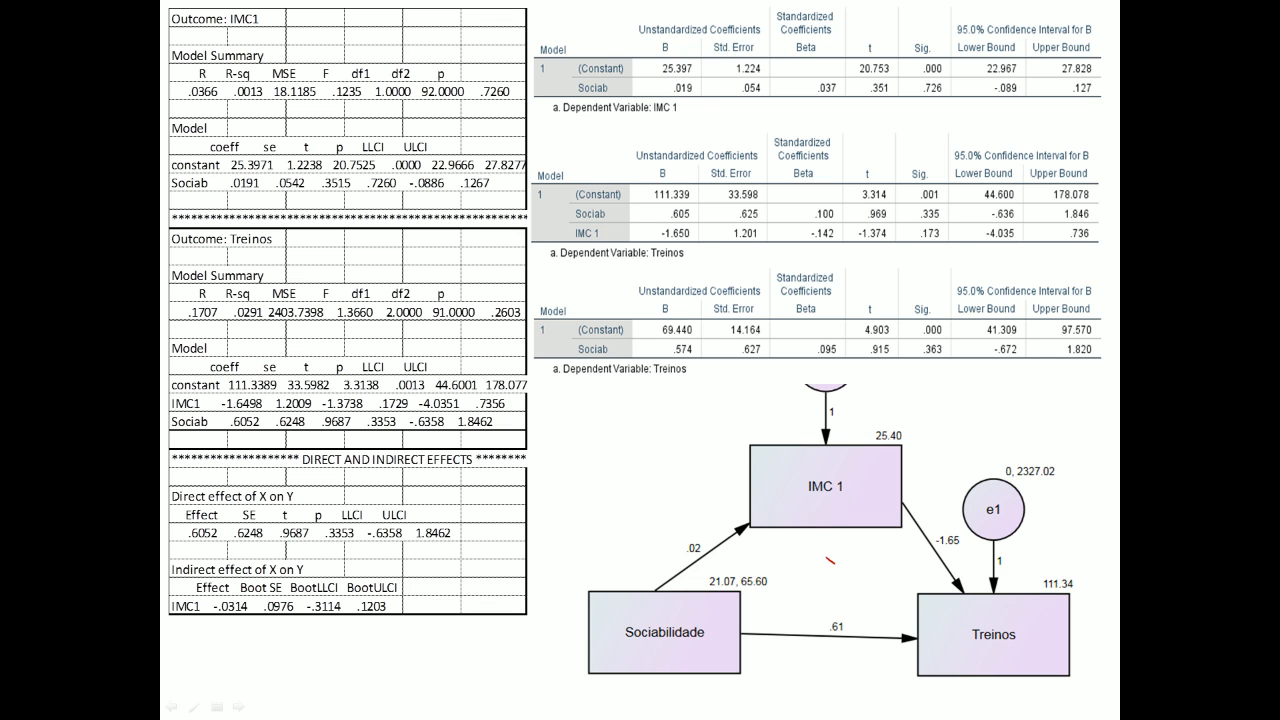
mouse_move(685, 106)
mouse_down()
mouse_move(700, 101)
mouse_move(682, 117)
mouse_up()
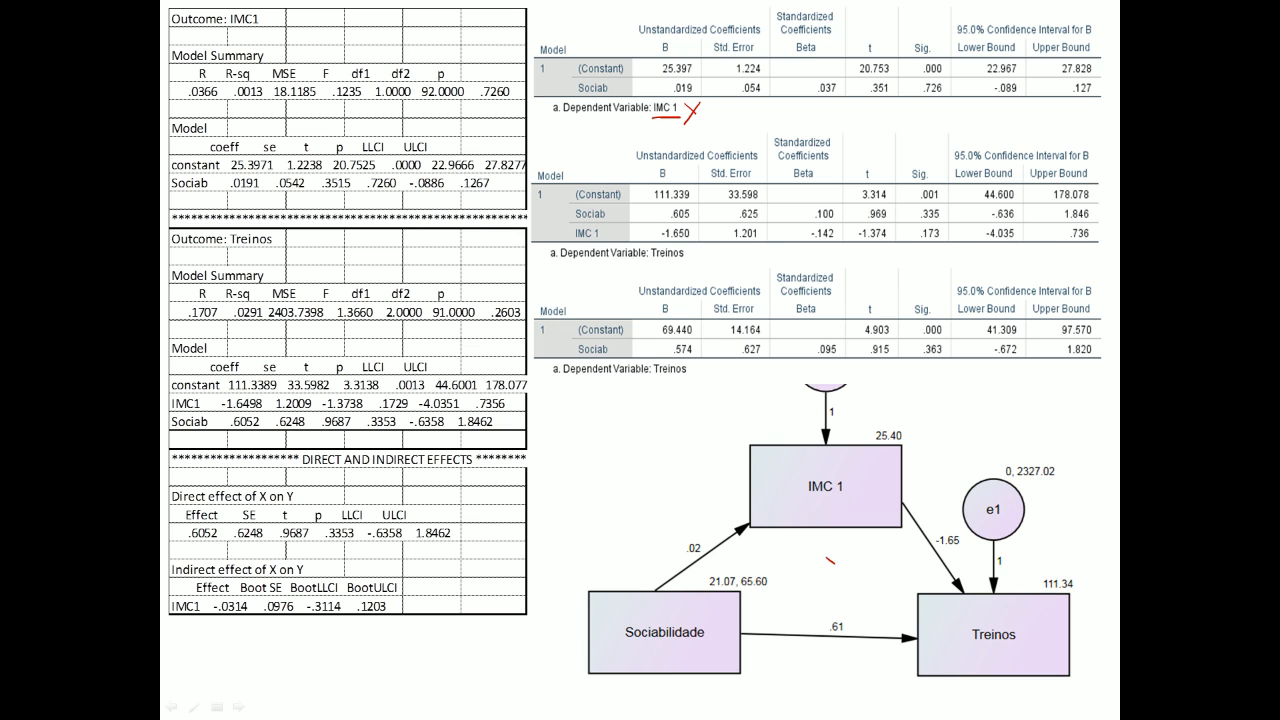
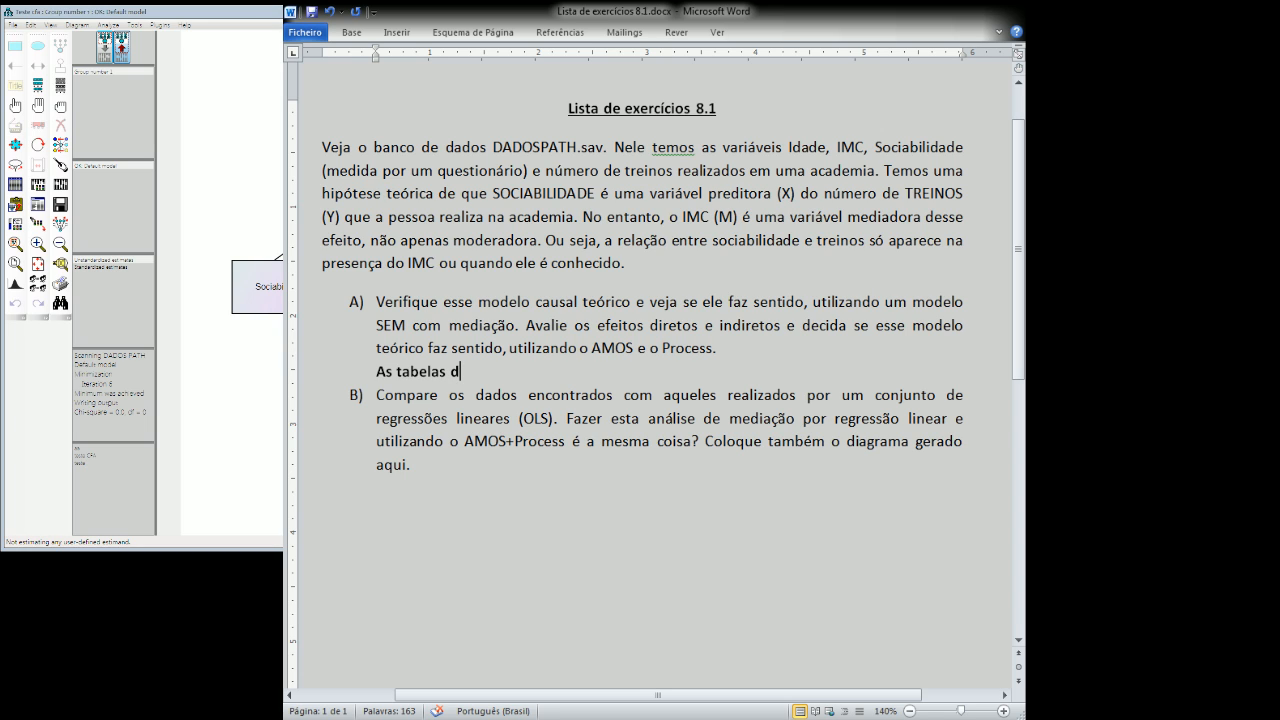
Continue the bold note under item A so it reads "As tabelas do Process e intepretar o que significa cada coeficiente e também".
text(o Process e i)
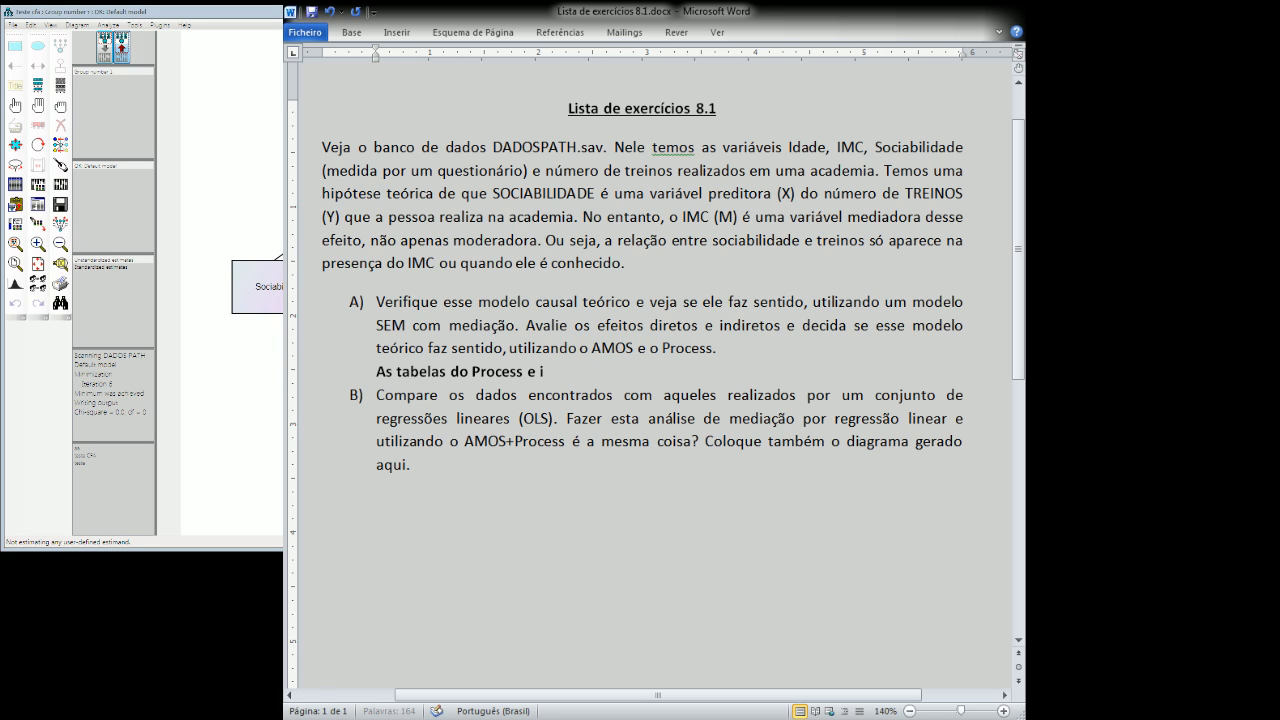
text(ntepretar o que signi)
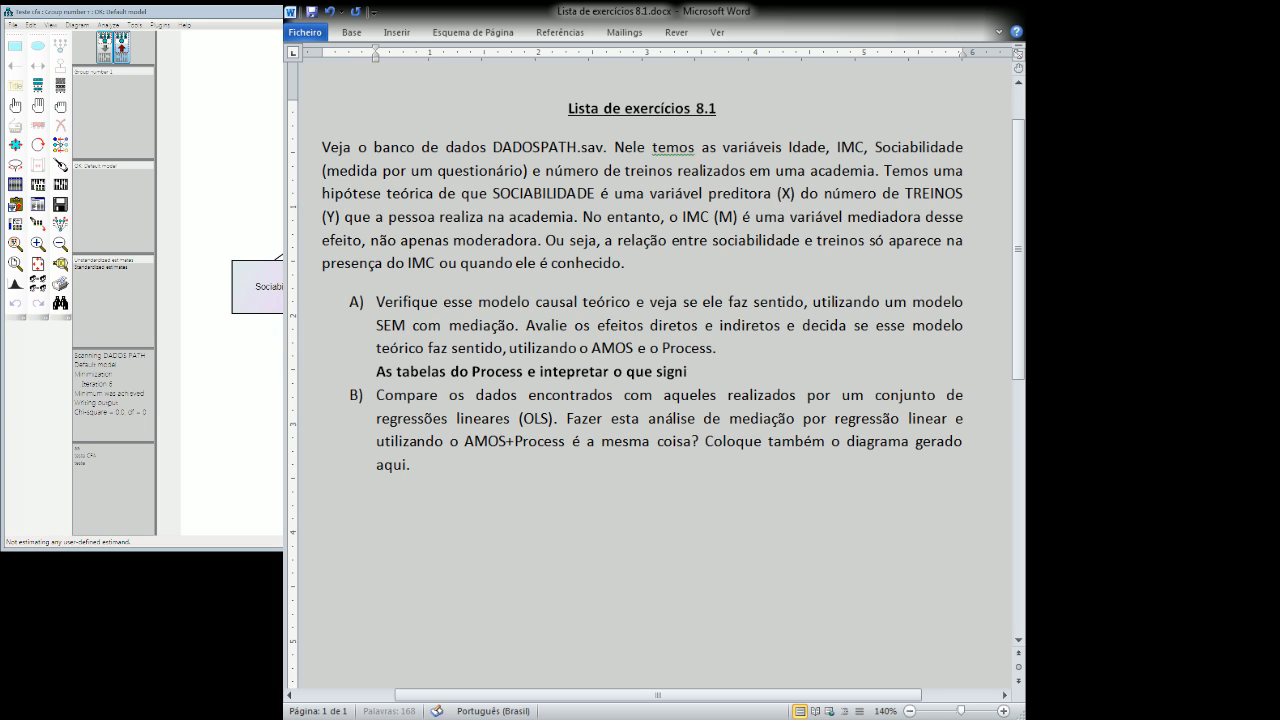
text(fica cada coeficiente)
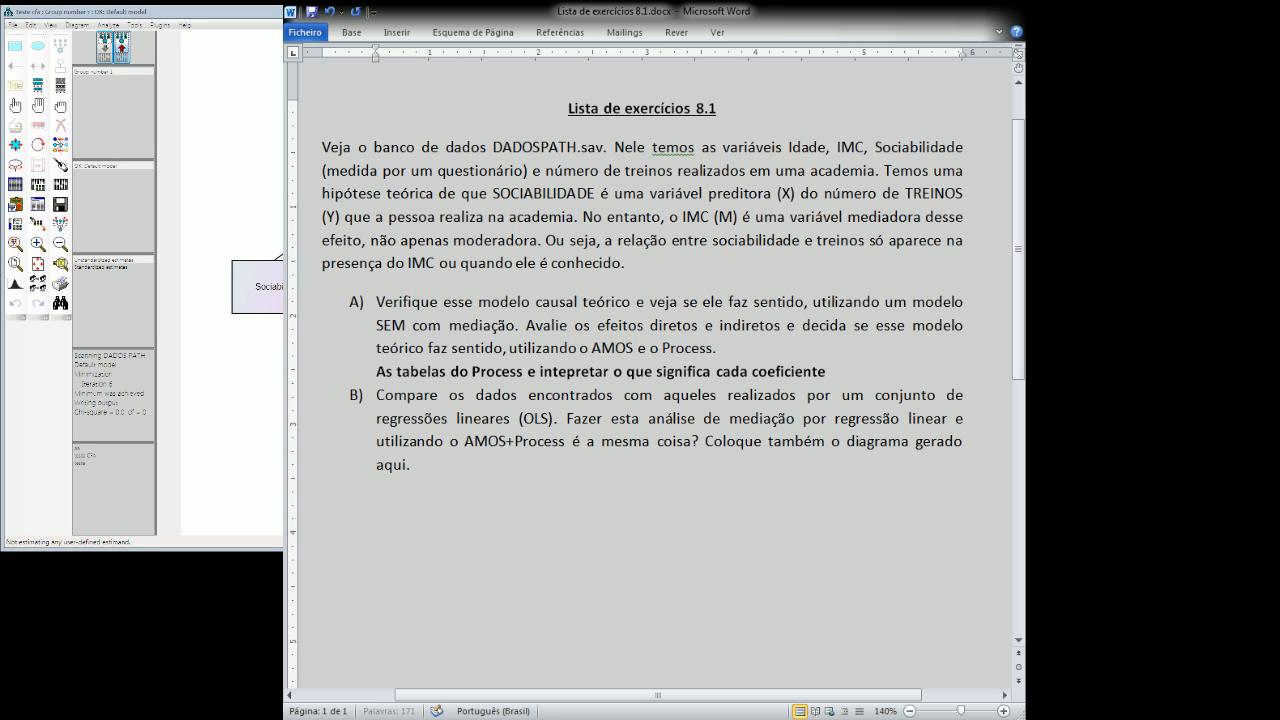
text( e também explicar)
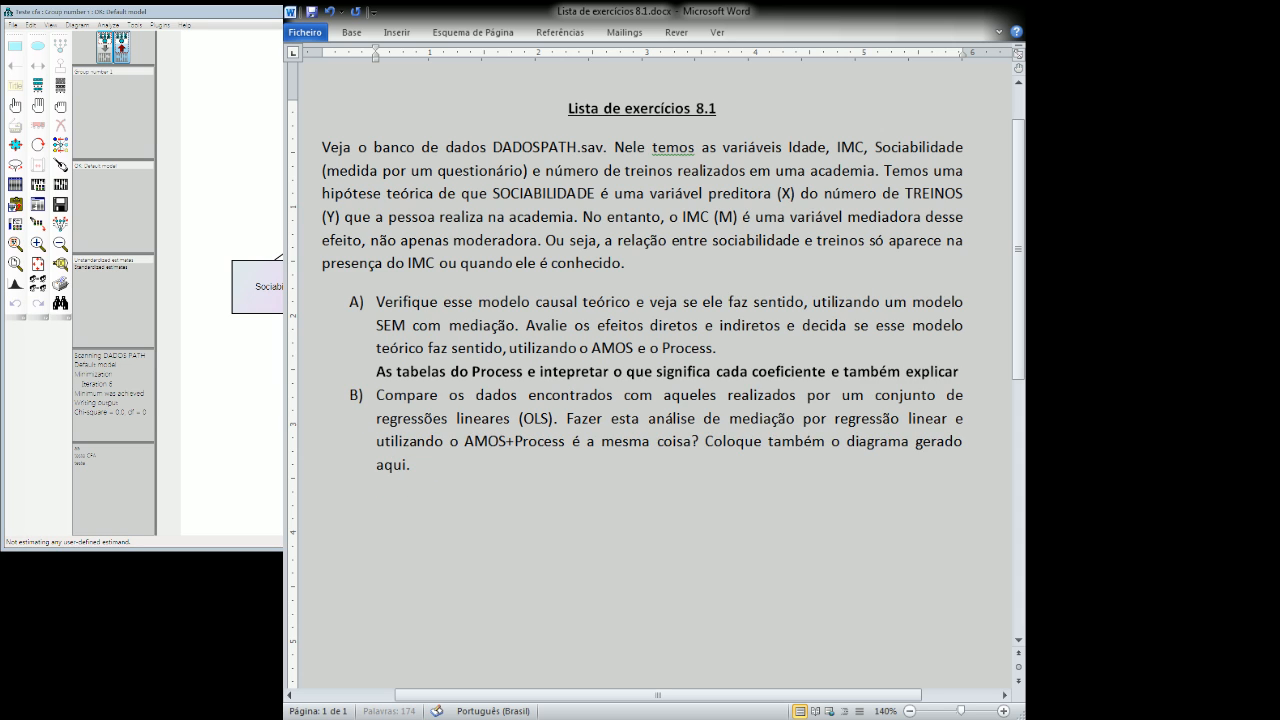
text( os efeitos dire)
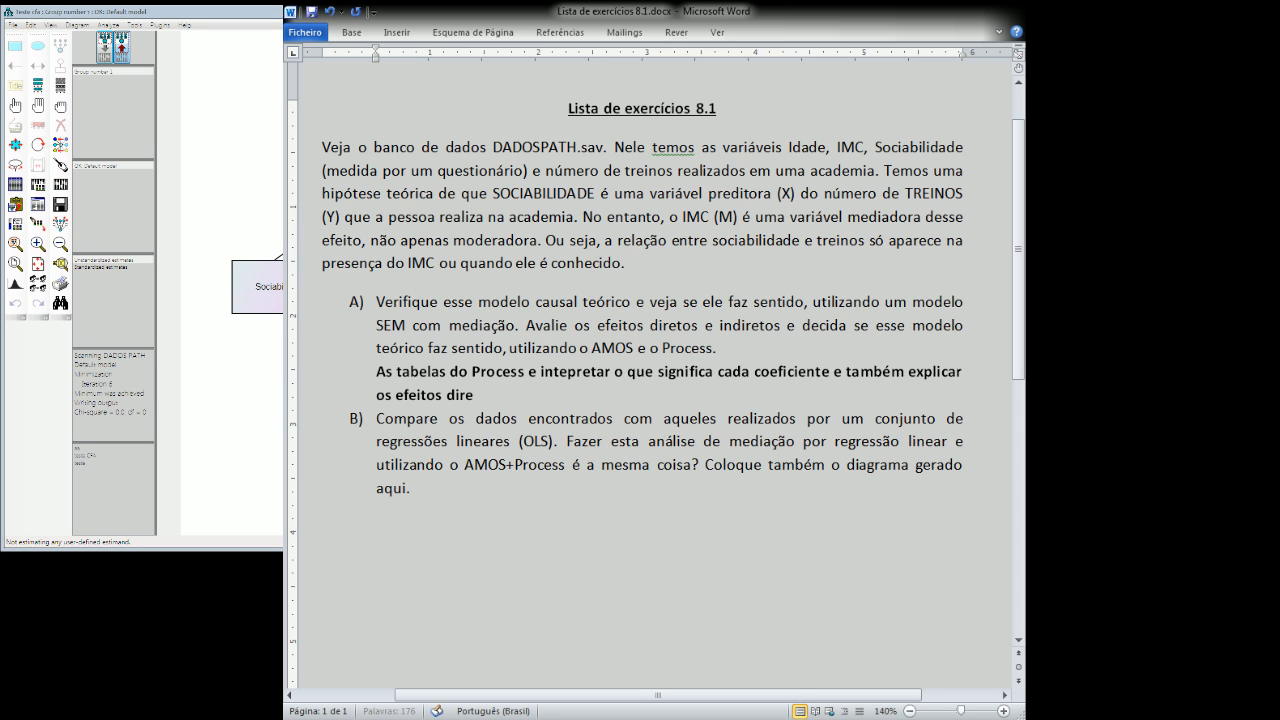
text(tos e indi)
text(reto co)
text(s com base na)
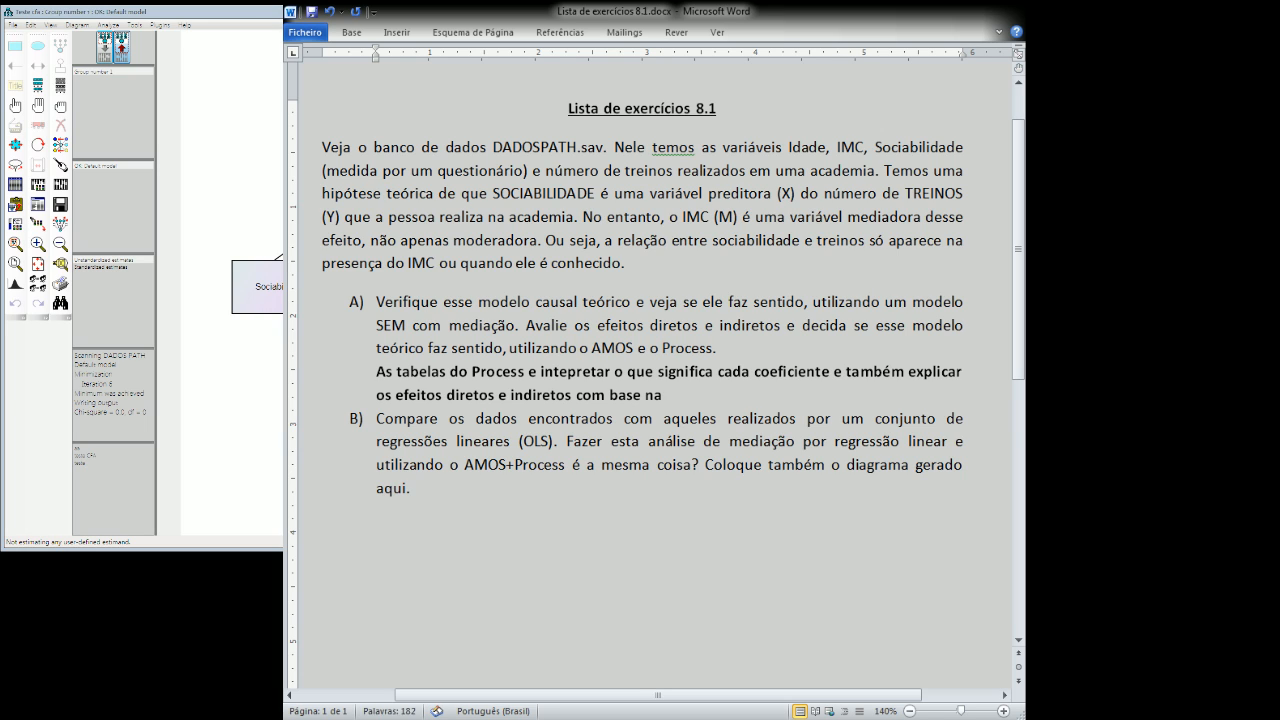
text( formula AB=C)
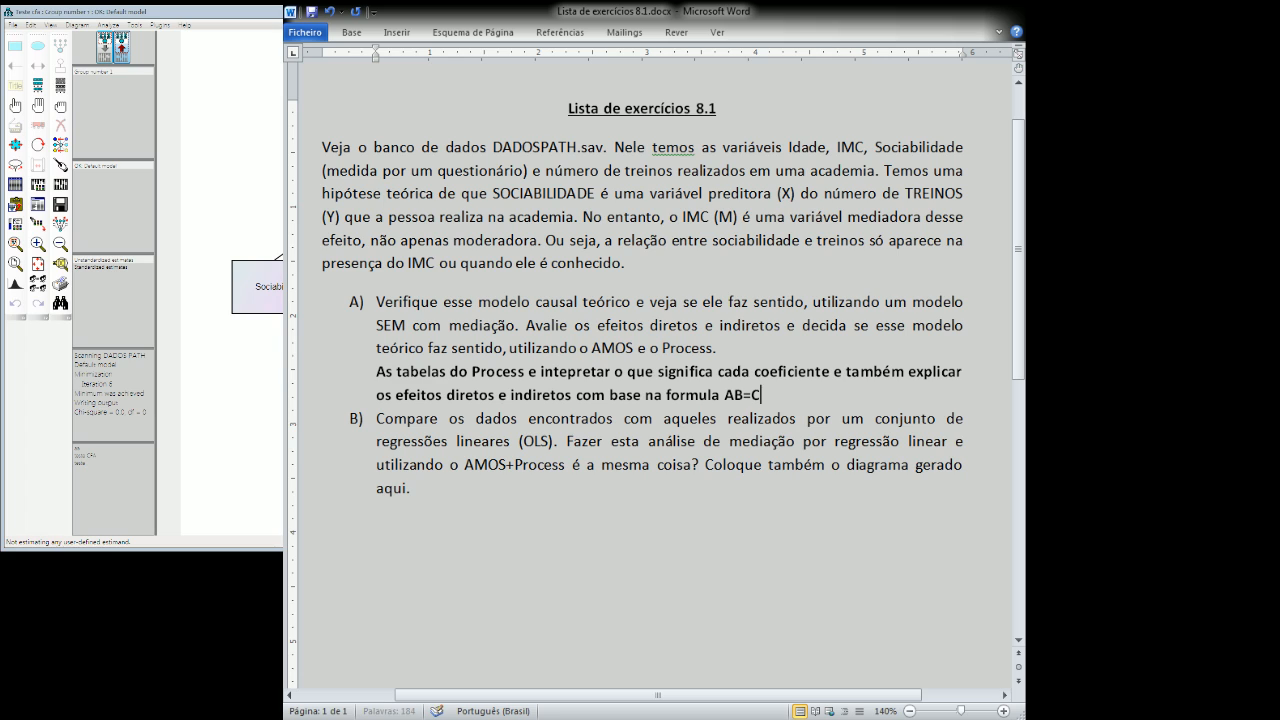
text('-)
Finish the item A note with "explicar os efeitos diretos e indiretos com base na formula AB=C-C'".
key(BackSpace)
key(BackSpace)
text(-C)
text(')
Start an unnumbered bold note on a new line below item B with the text "Tabelas das regressao linear".
click(539, 495)
key(Return)
key(BackSpace)
text(Tabelas)
key(BackSpace)
key(BackSpace)
key(BackSpace)
key(BackSpace)
key(BackSpace)
key(BackSpace)
key(BackSpace)
text(Tabelas das reg)
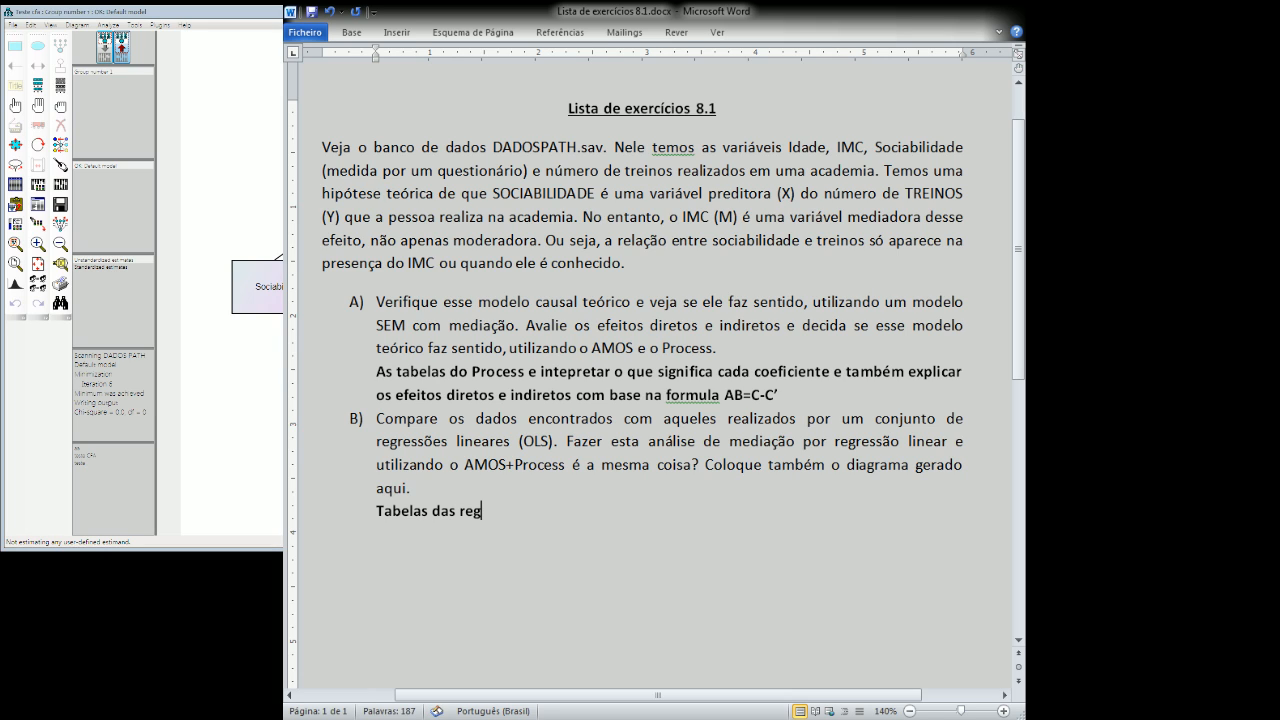
text(resso)
text(o line)
text(ar )
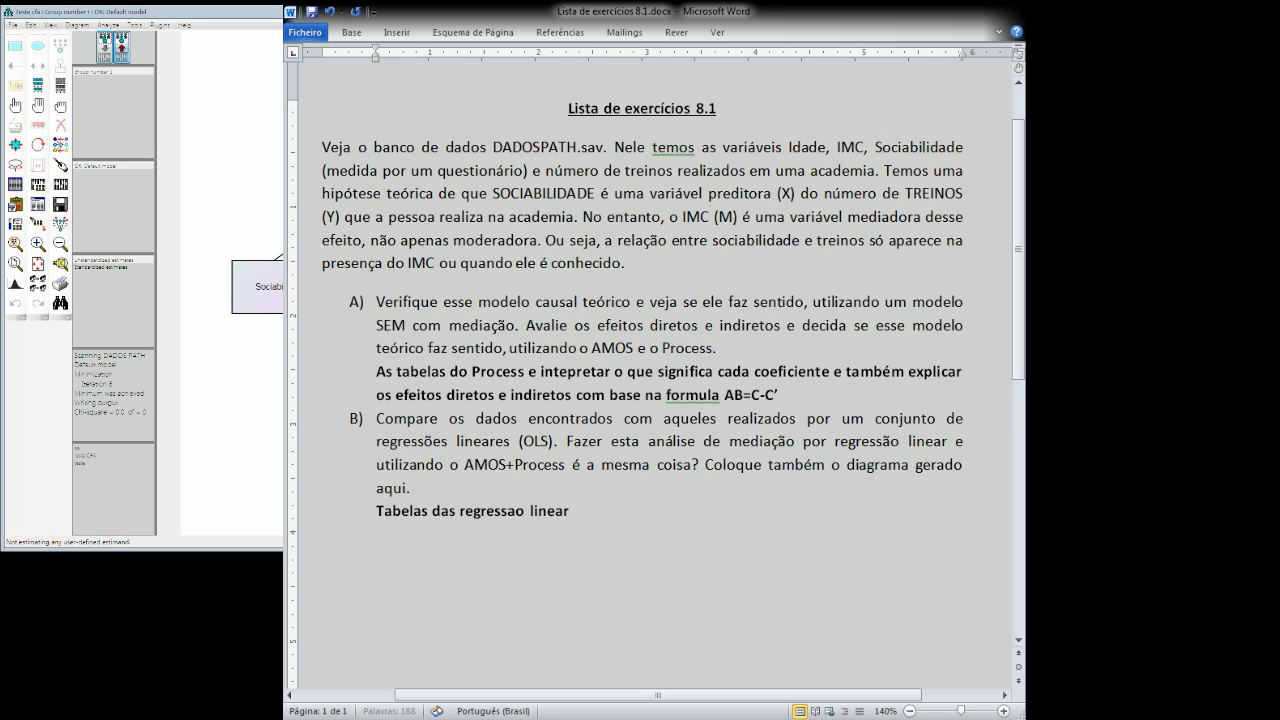
text(+ diagma)
Extend the item B note with "+ diagrama do AMOS explicar que NÃO é a mesma coisa, porque".
key(BackSpace)
key(BackSpace)
text(rama do AMOS)
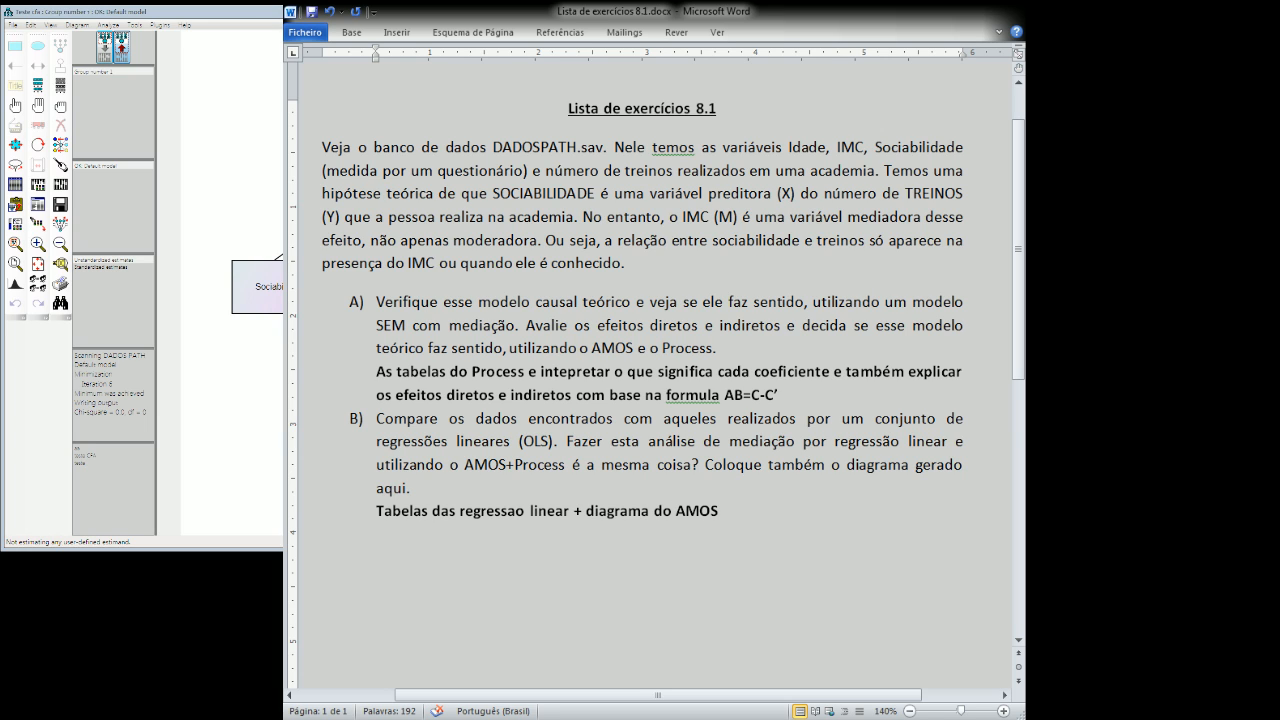
text( explicar que NÃO é a mesm)
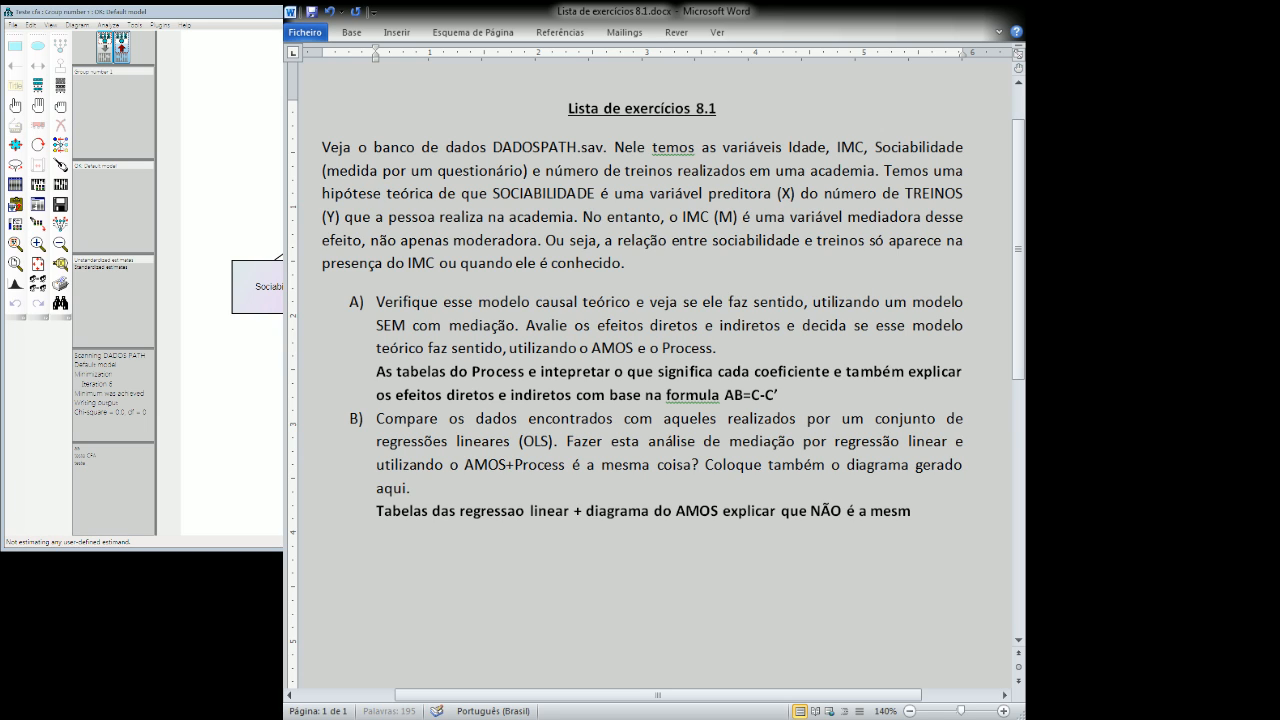
text(a coisa, porque)
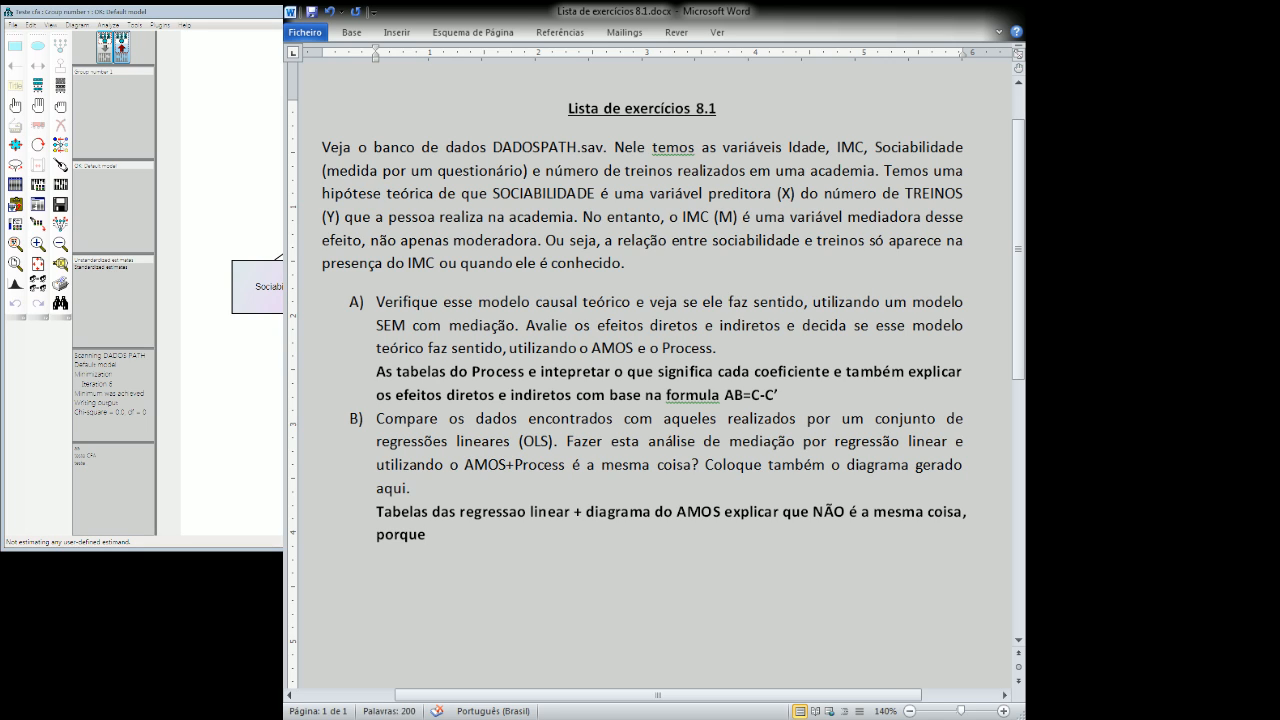
text( o PROCESS apr)
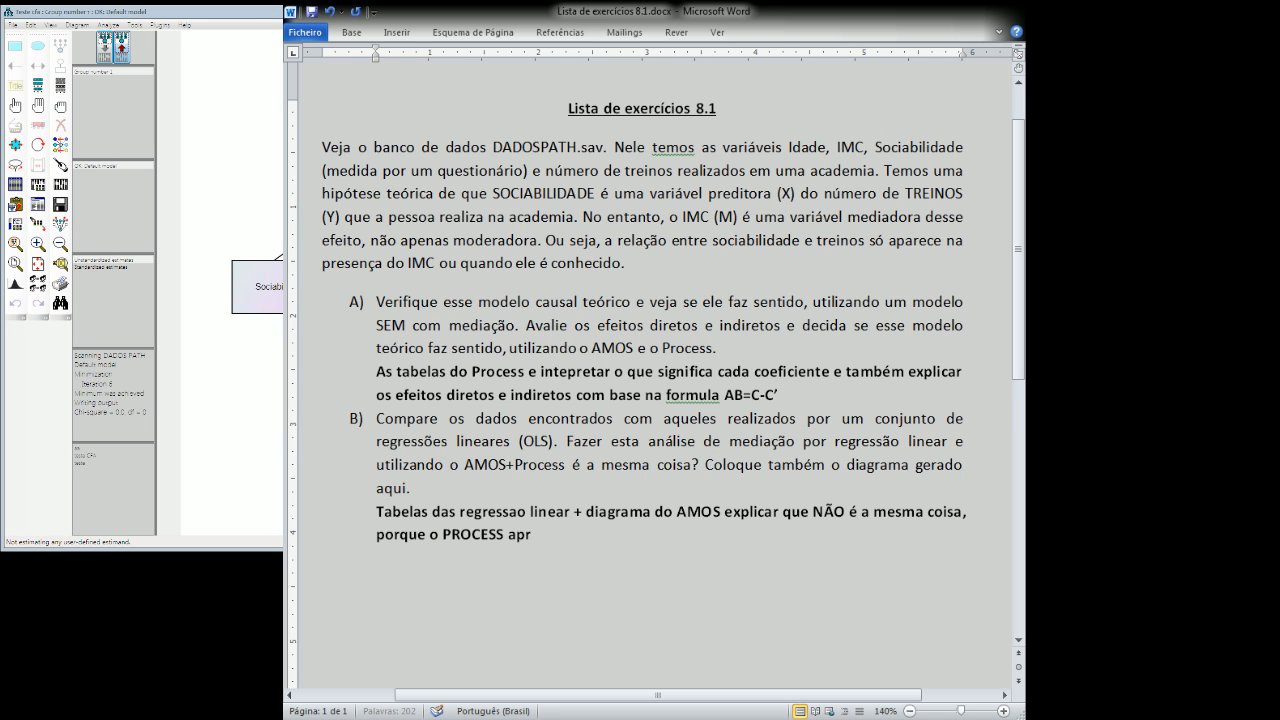
Continue the item B note with "o PROCESS apresenta um valor que não é possivel encontrar diretamente".
text(esenta um valor qu)
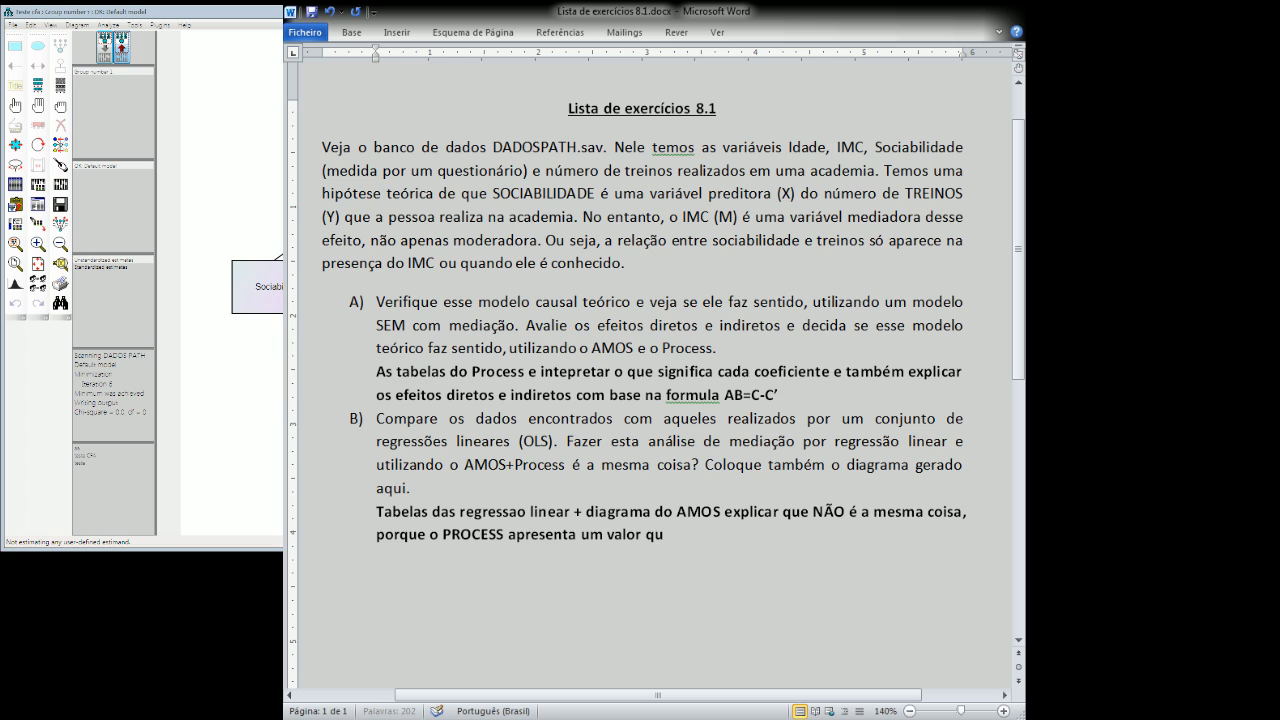
text(e não é possivel e)
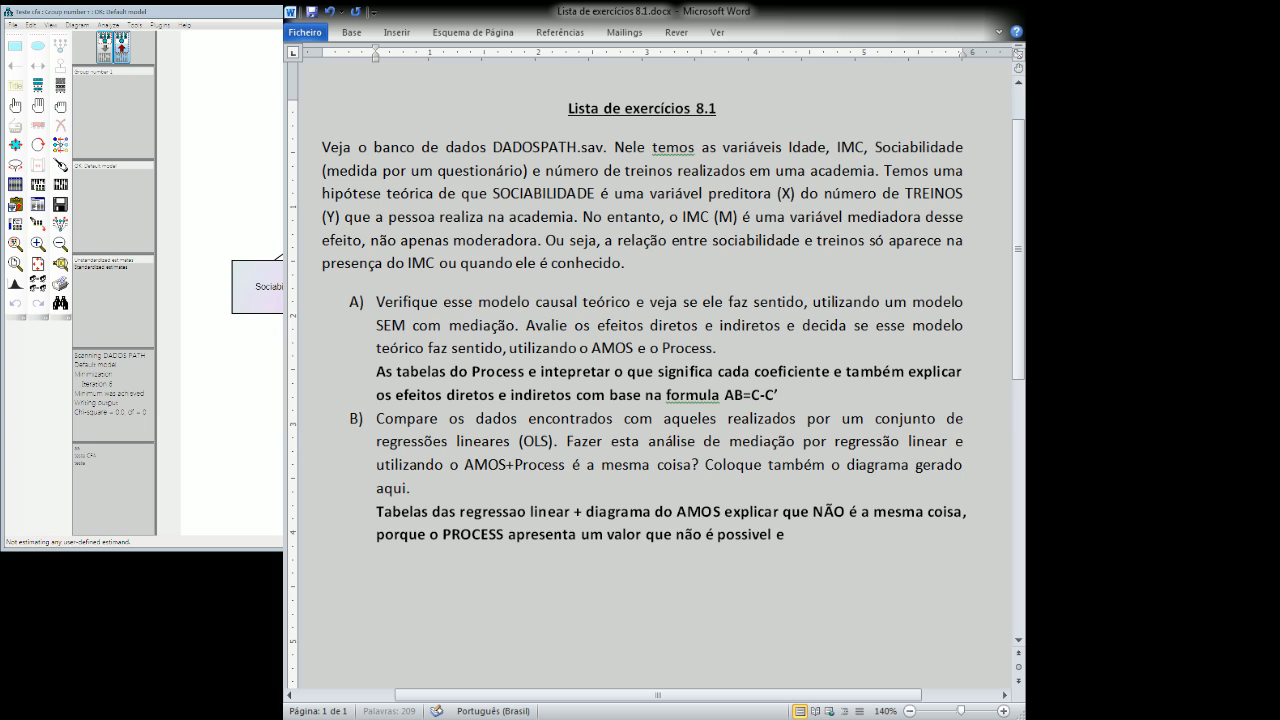
text(ncontrar diretamento)
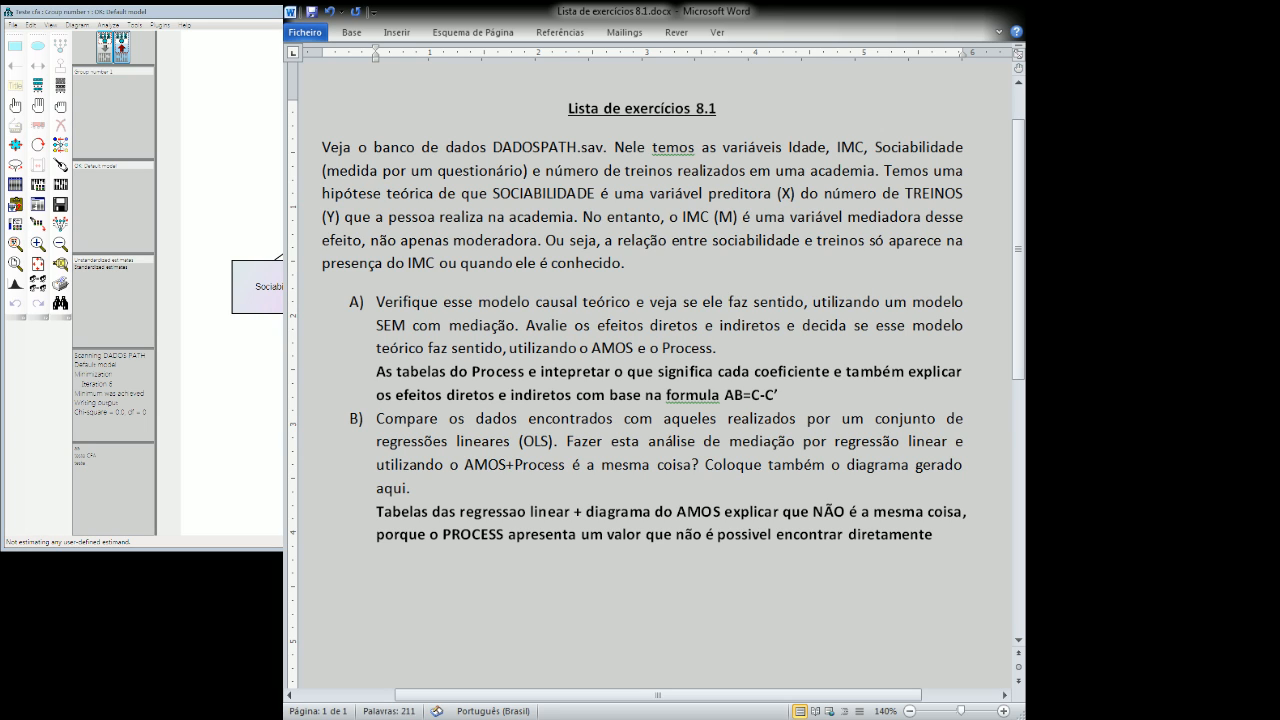
text( noAMOSS)
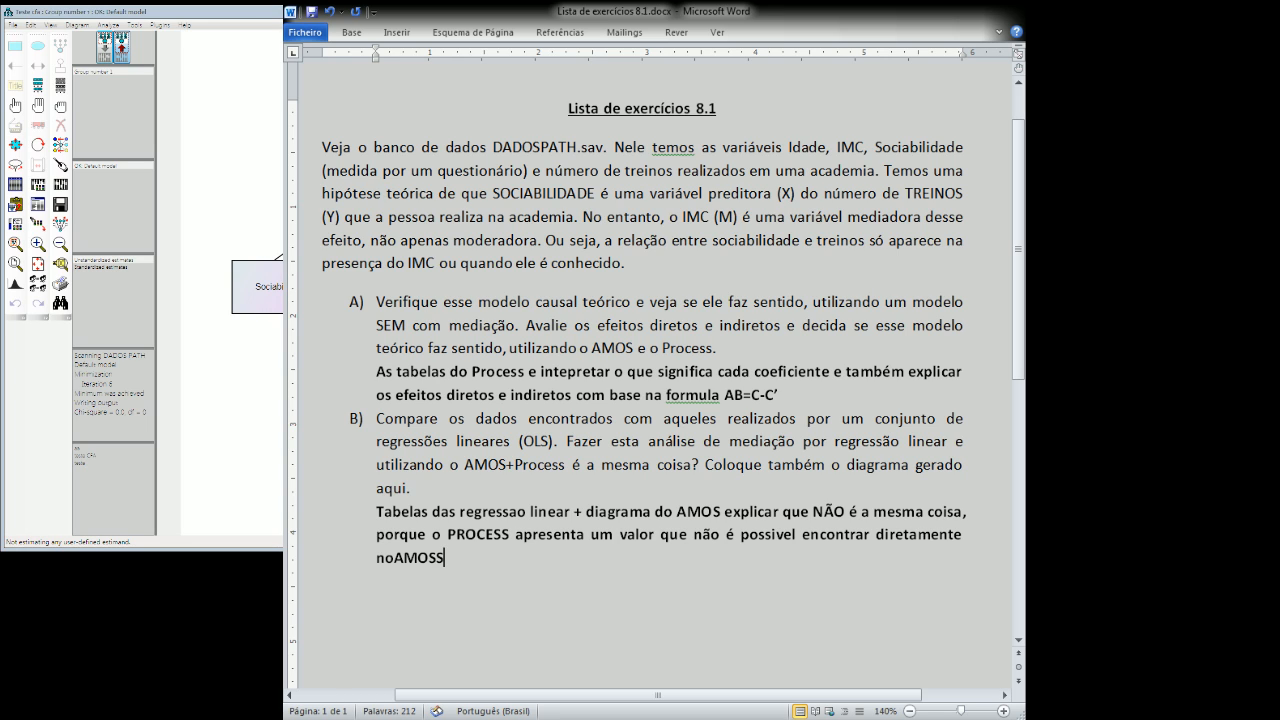
Finish the item B note with "noAMOS ou na regressao (efeito indireto)".
key(BackSpace)
text(ou no)
key(BackSpace)
text(a regressao)
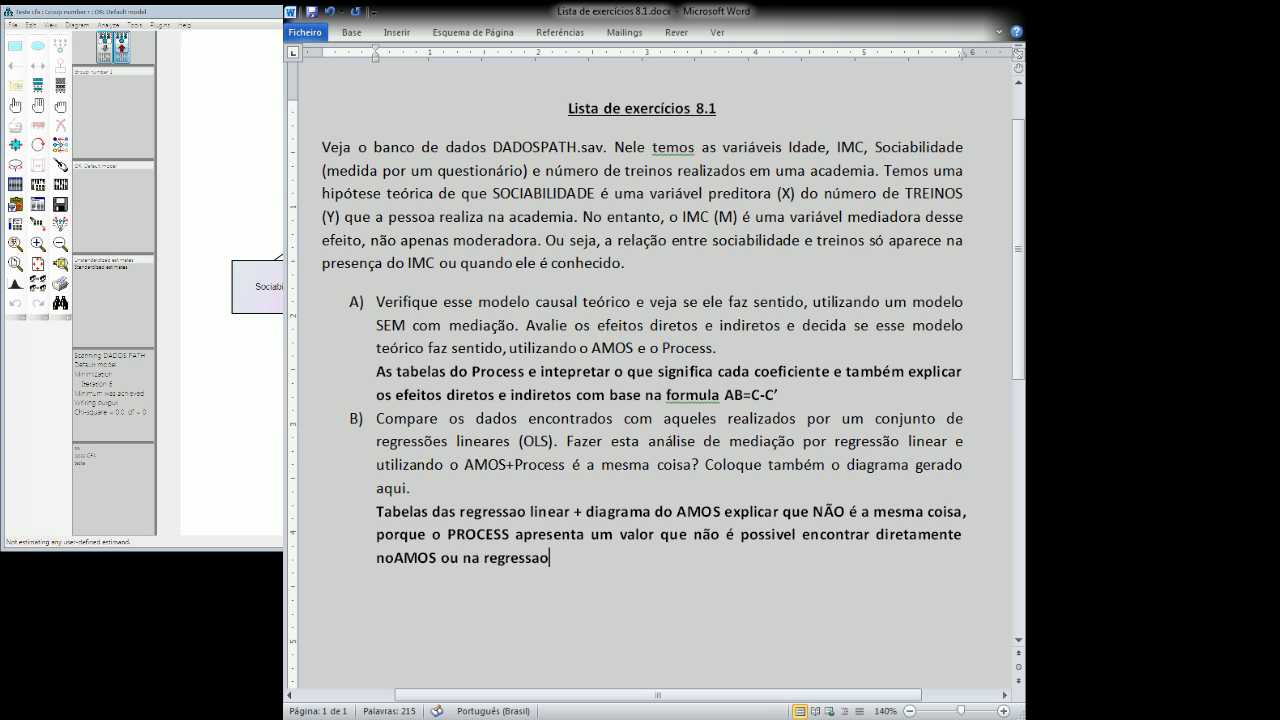
text( (efeito indir)
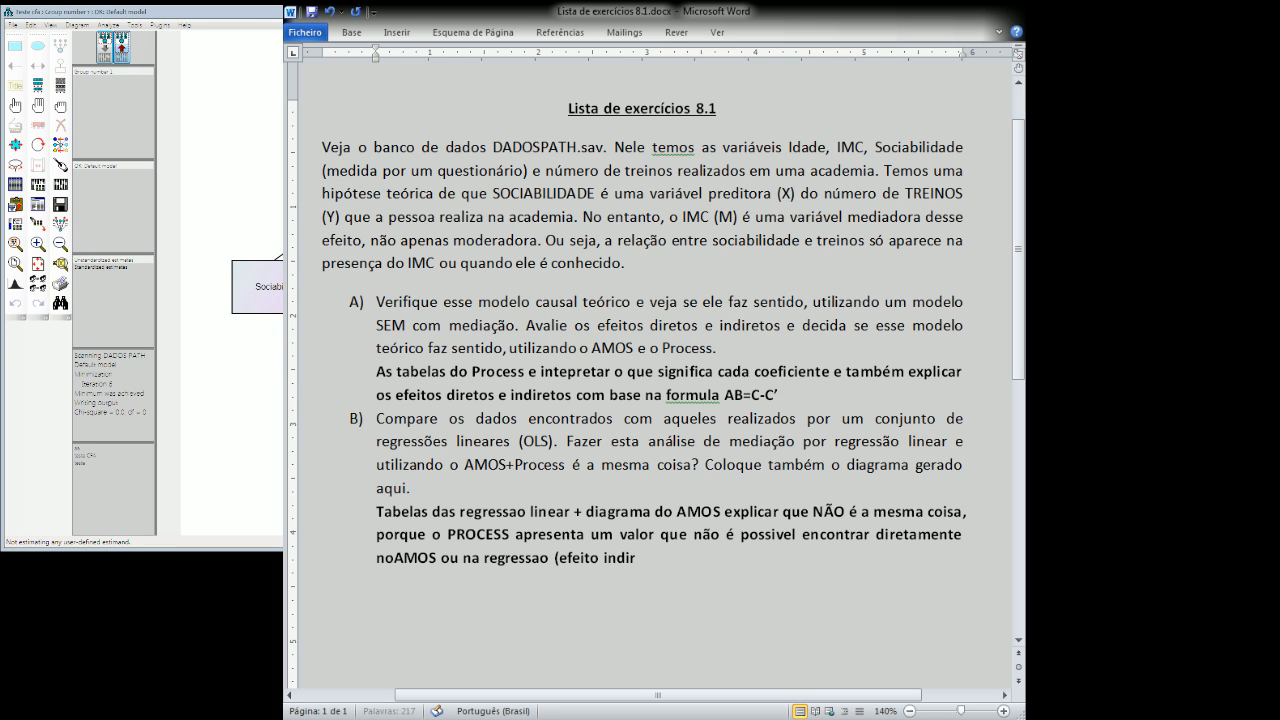
text(eto))
Leave a blank line after the item B note and begin a new paragraph with "OPCIONAL:".
click(517, 419)
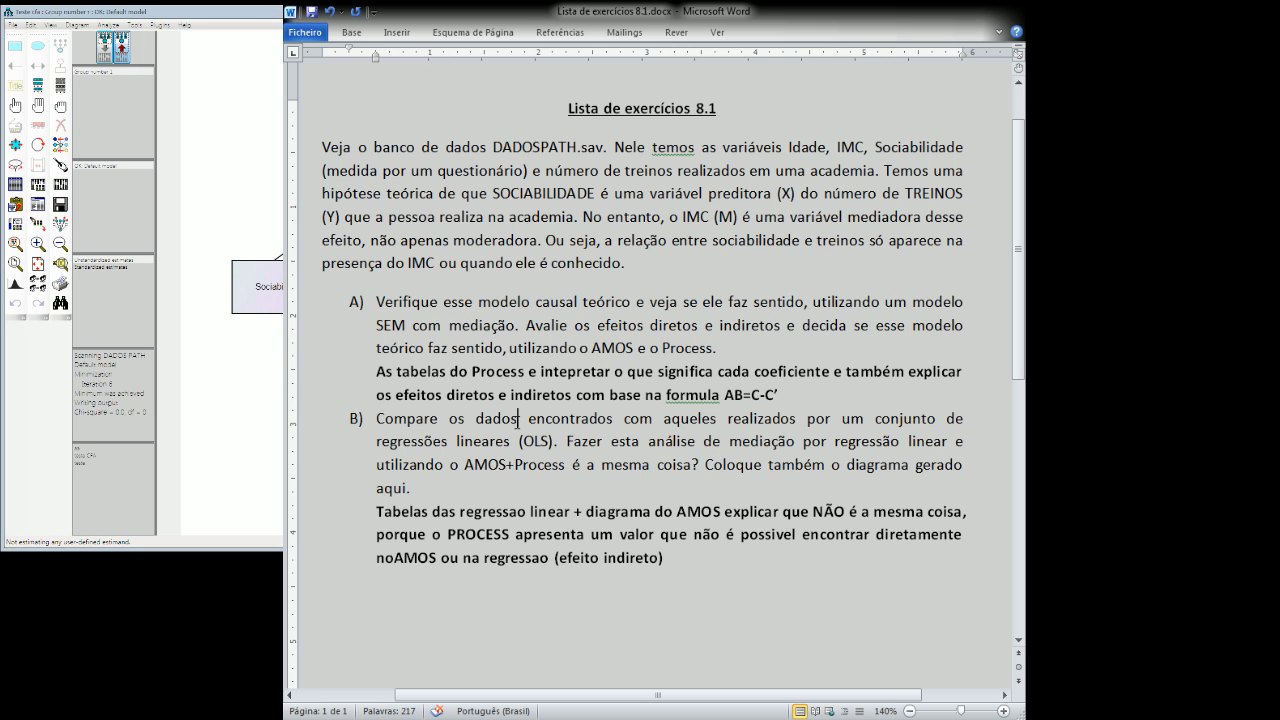
click(667, 569)
key(Return)
key(Return)
text(OPCIONAL:)
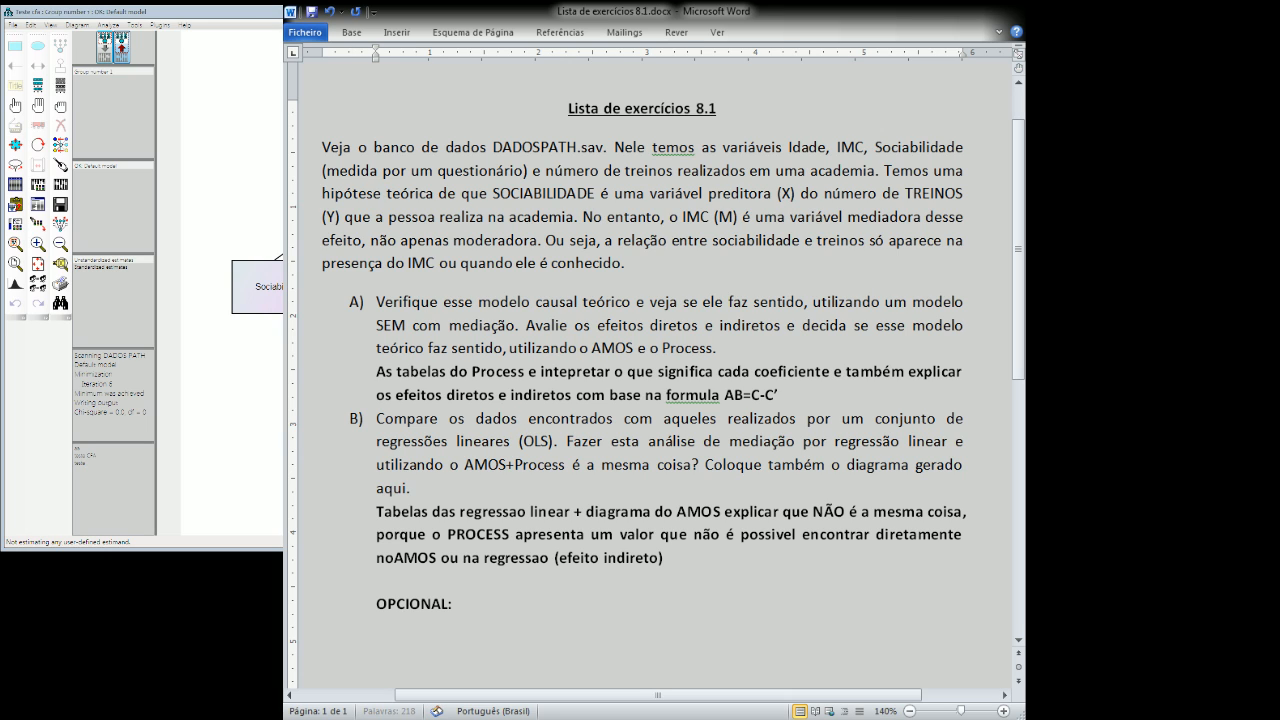
text( REFAÇA O MODELO TENDO IDADE DOMO)
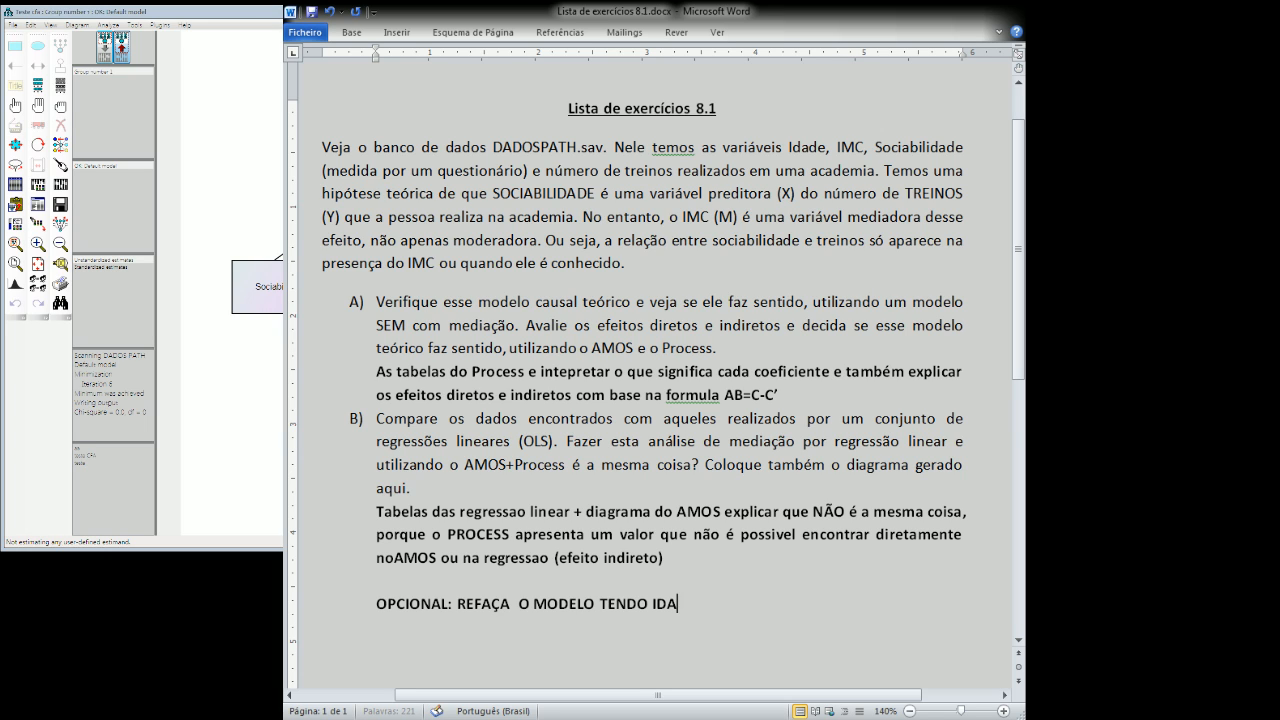
Complete the optional task sentence with "COMO CANDIDATO A MEDIADOR.".
key(BackSpace)
key(BackSpace)
key(BackSpace)
key(BackSpace)
text(CMOM)
key(BackSpace)
key(BackSpace)
key(BackSpace)
text(OMO CANDI)
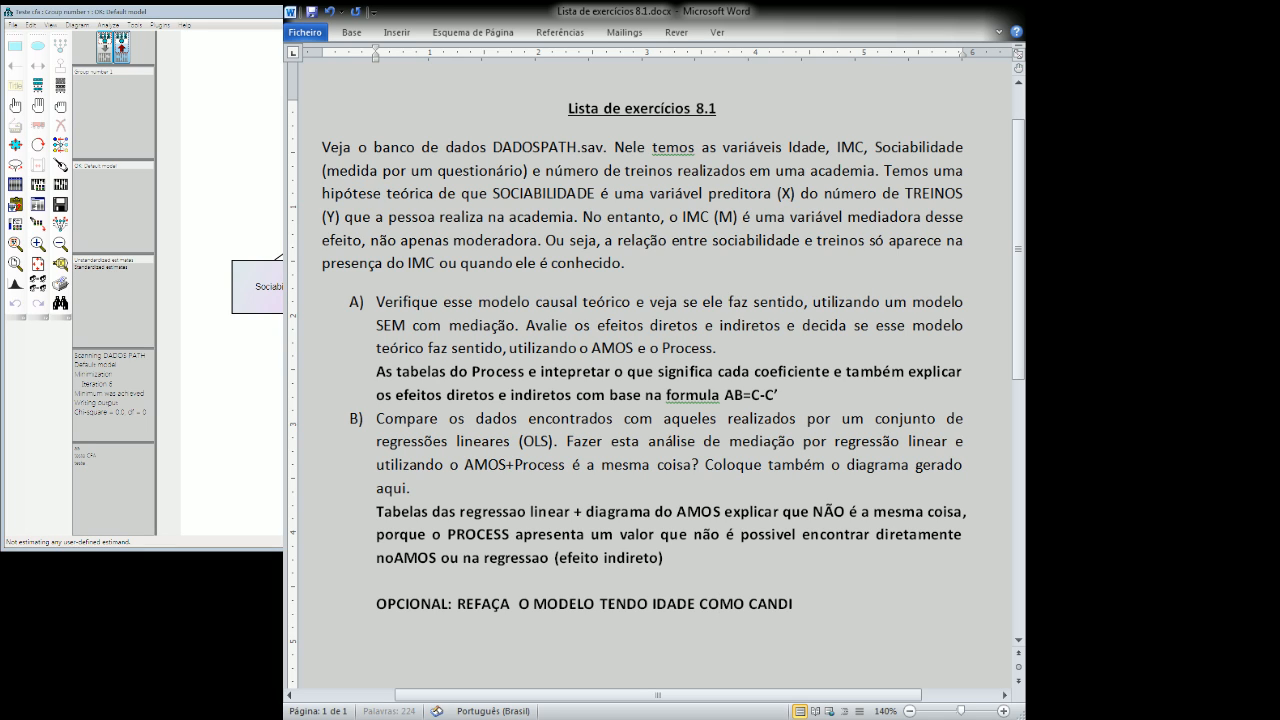
text(DATO A MEDIADOR.)
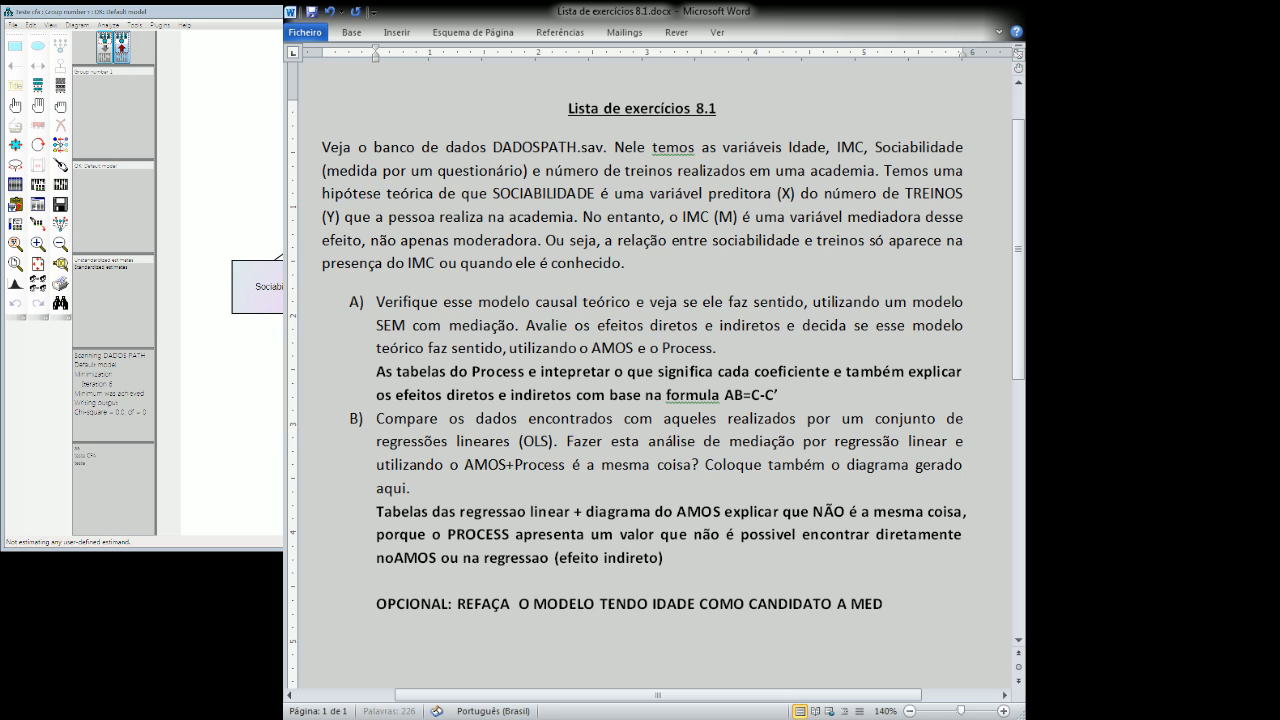